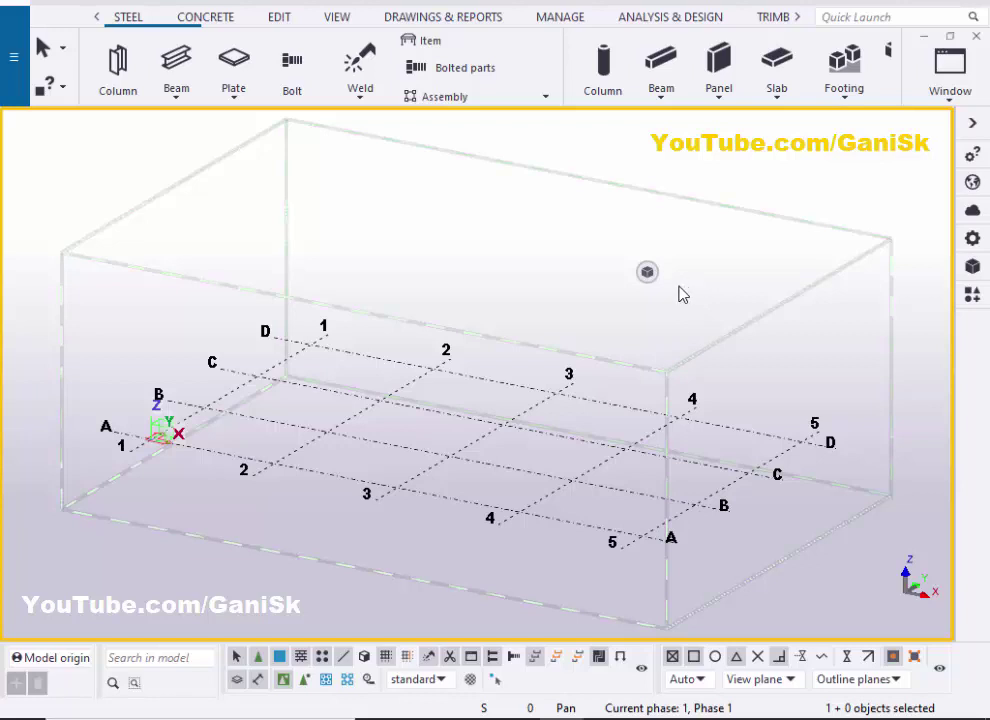
# Model a 20'-0" concrete wall with Wall layout along grid line B, from grid 2 to grid 3
pyautogui.click(208, 16)
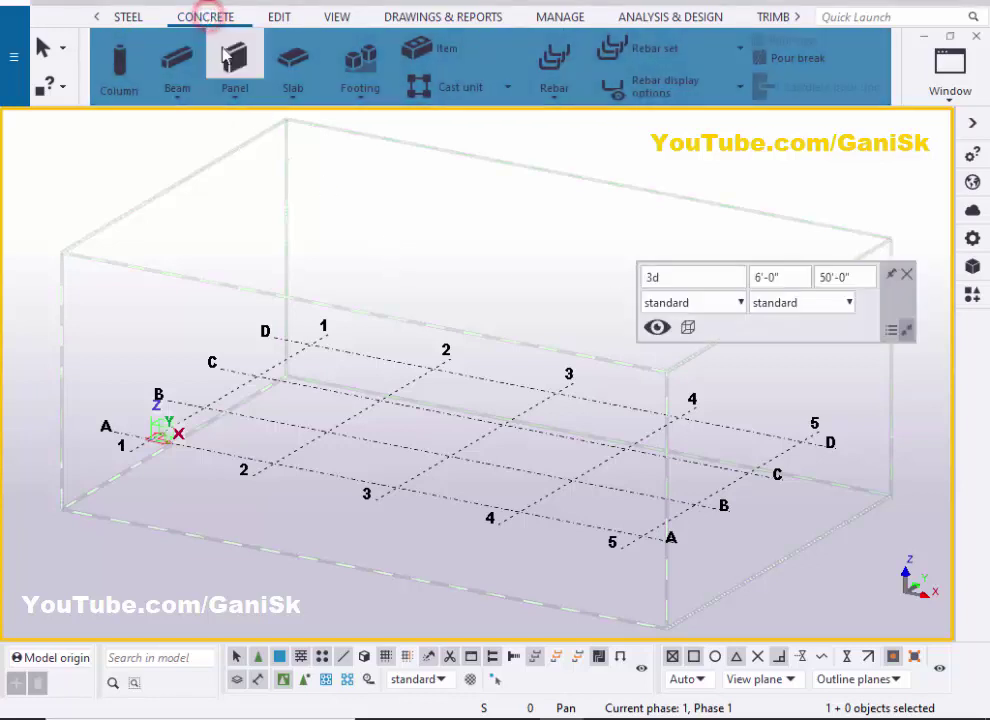
pyautogui.click(234, 98)
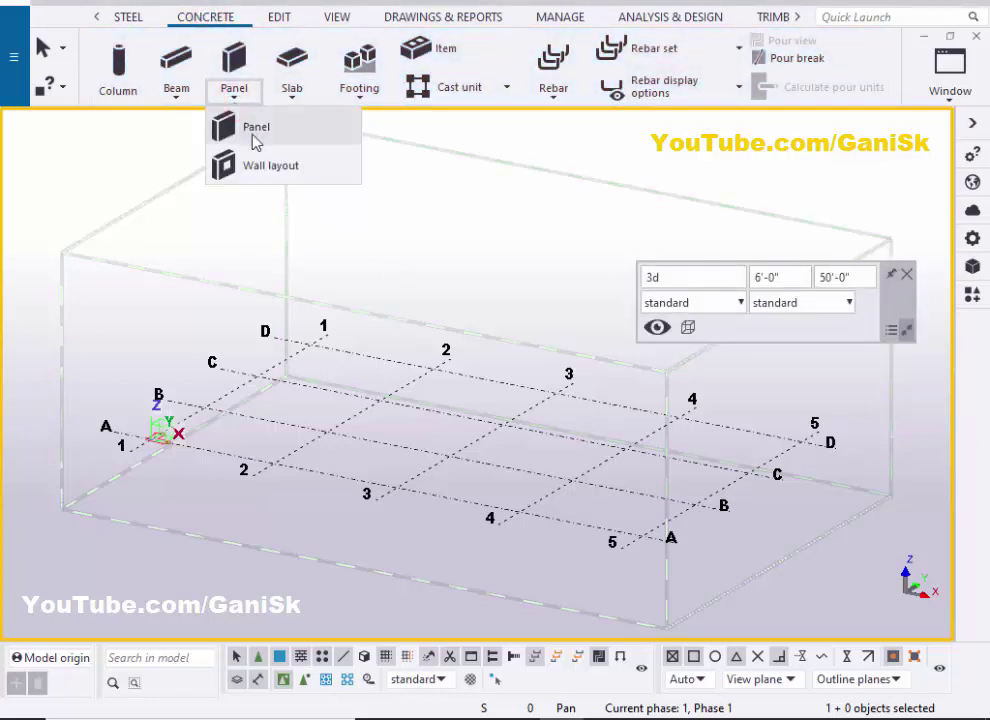
pyautogui.click(268, 166)
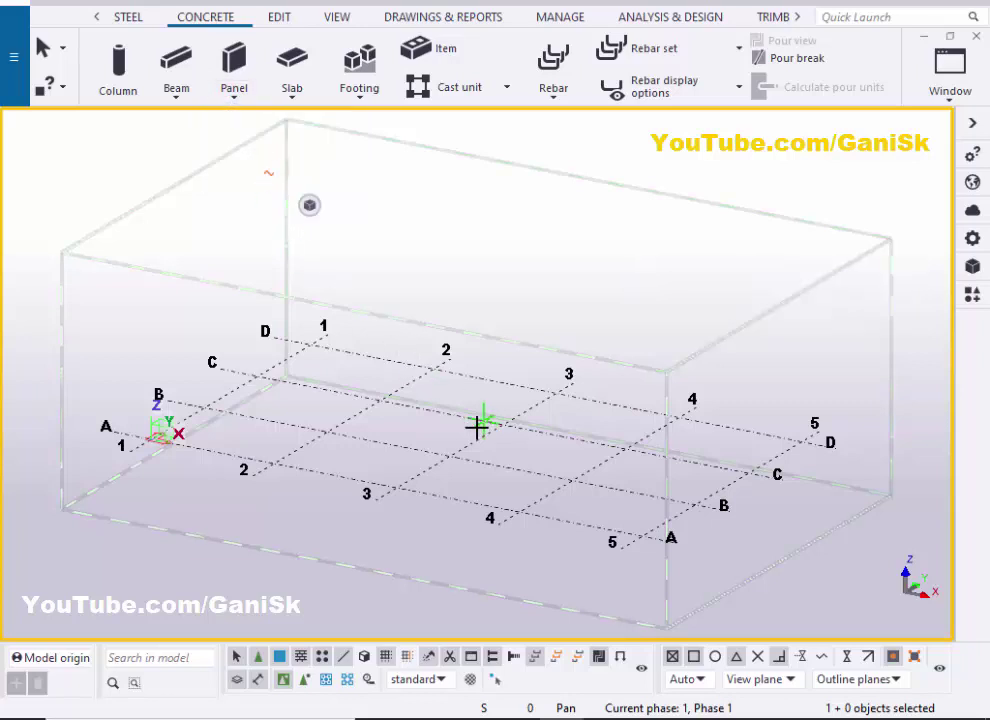
pyautogui.scroll(4, 336, 437)
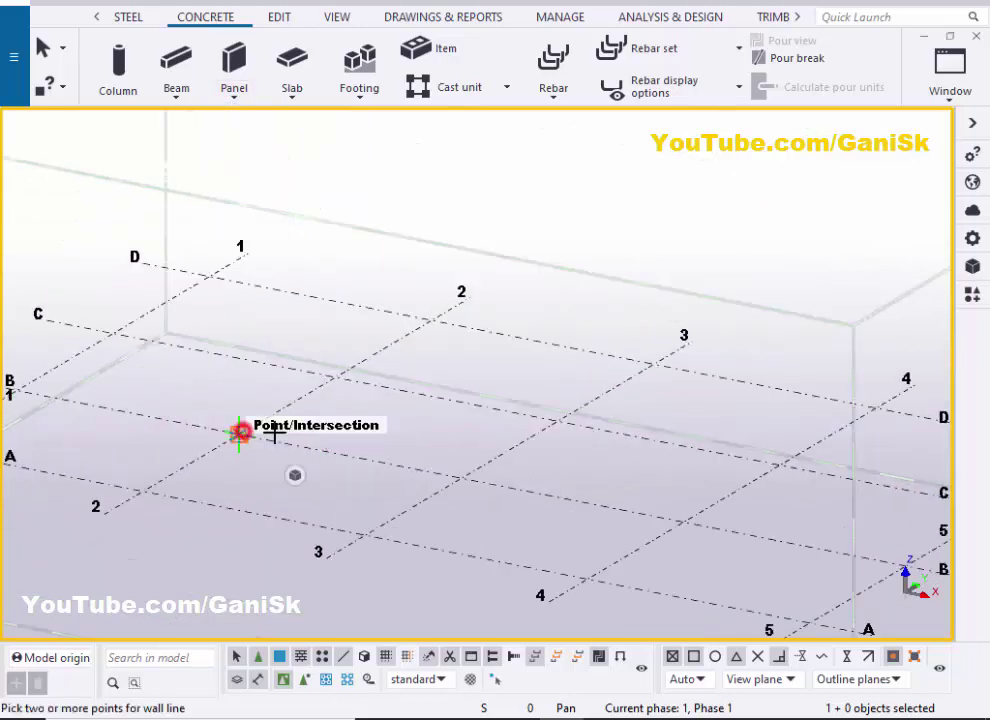
pyautogui.click(240, 432)
pyautogui.scroll(4, 400, 445)
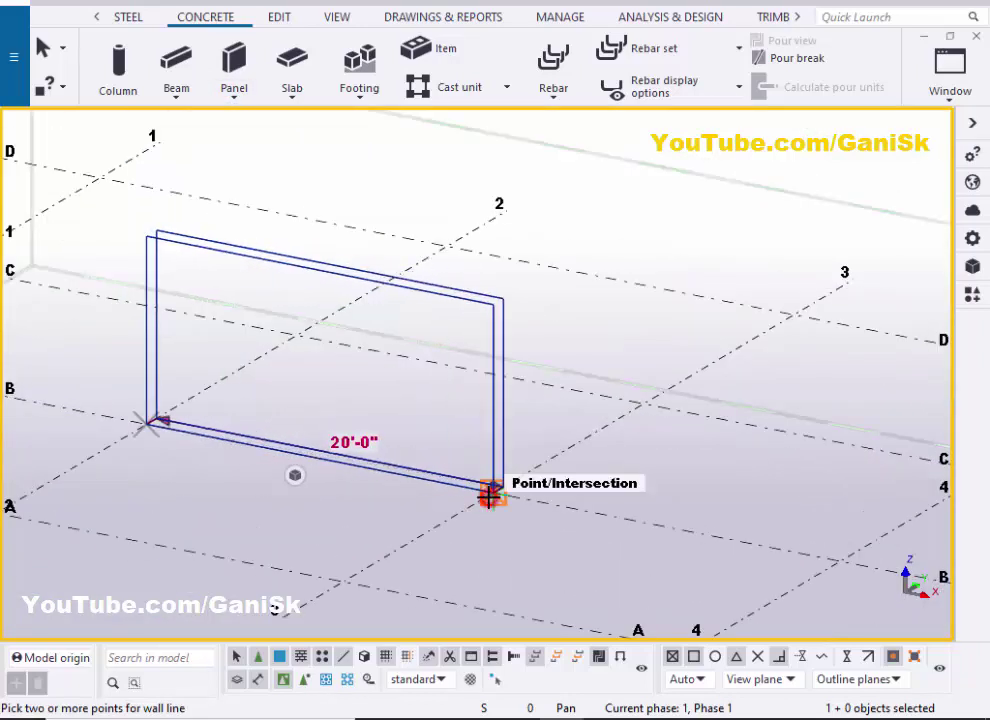
pyautogui.click(490, 493)
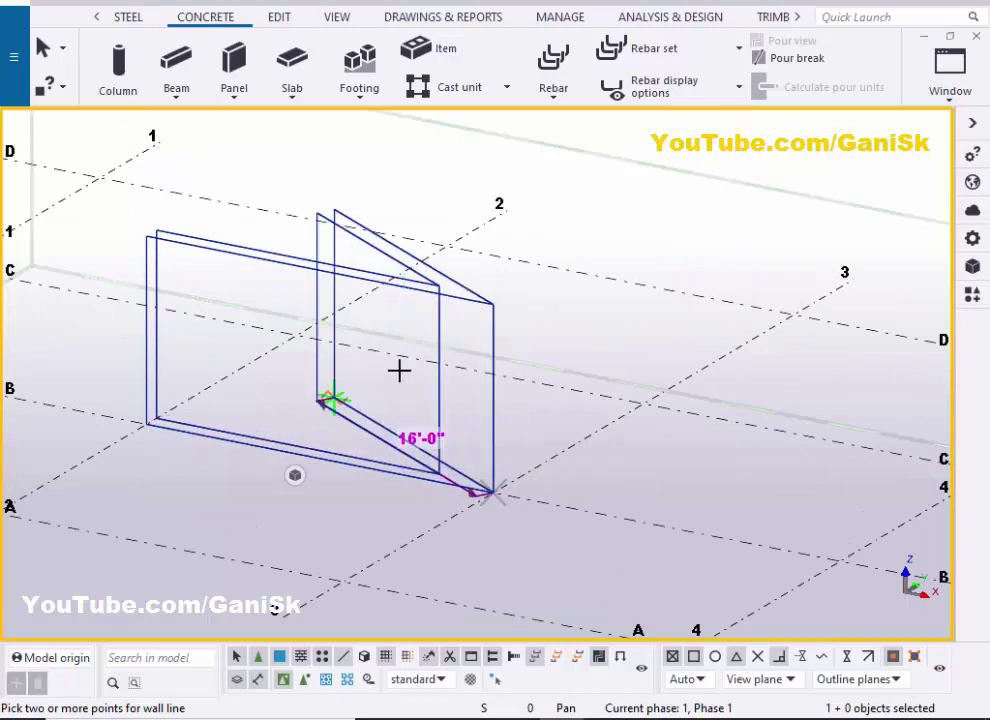
pyautogui.middleClick(535, 420)
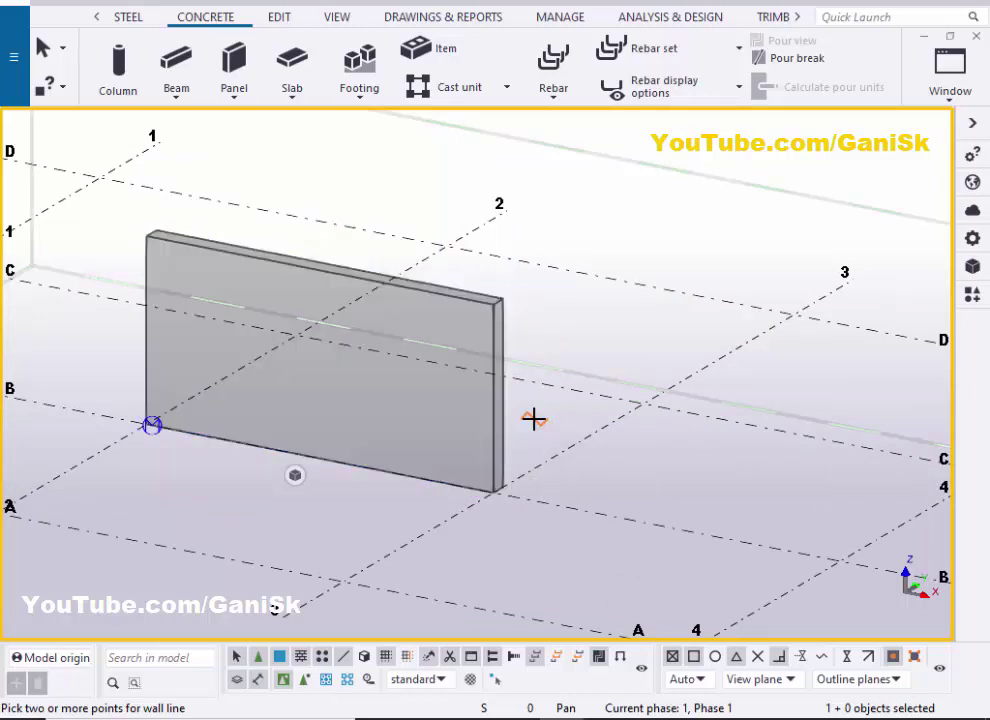
pyautogui.scroll(4, 505, 322)
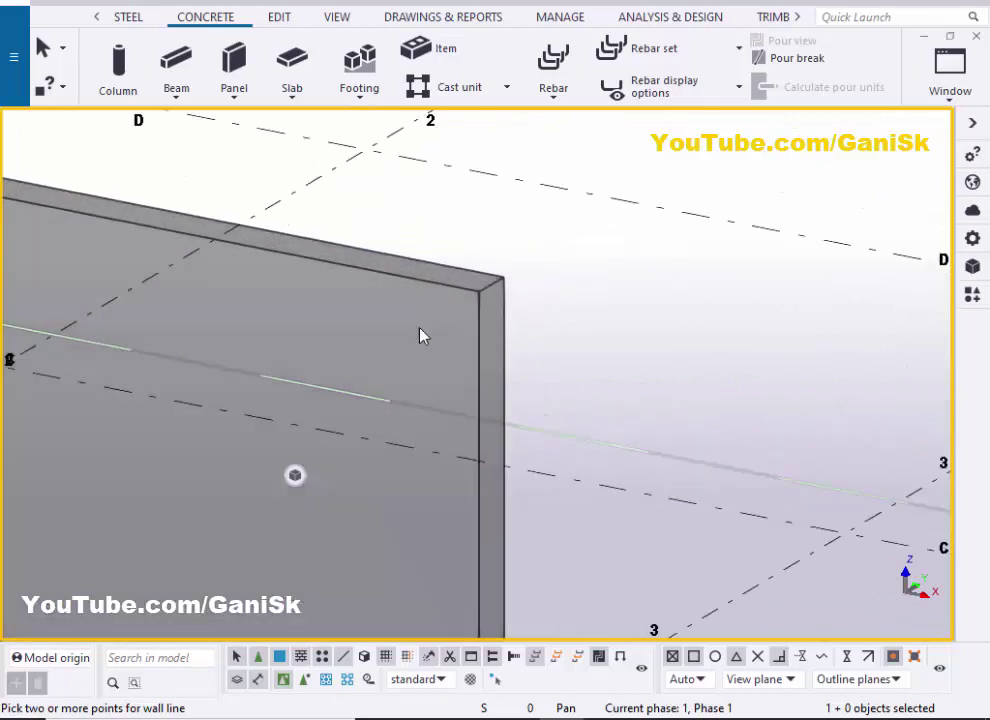
pyautogui.scroll(-3, 400, 340)
pyautogui.scroll(-1, 408, 360)
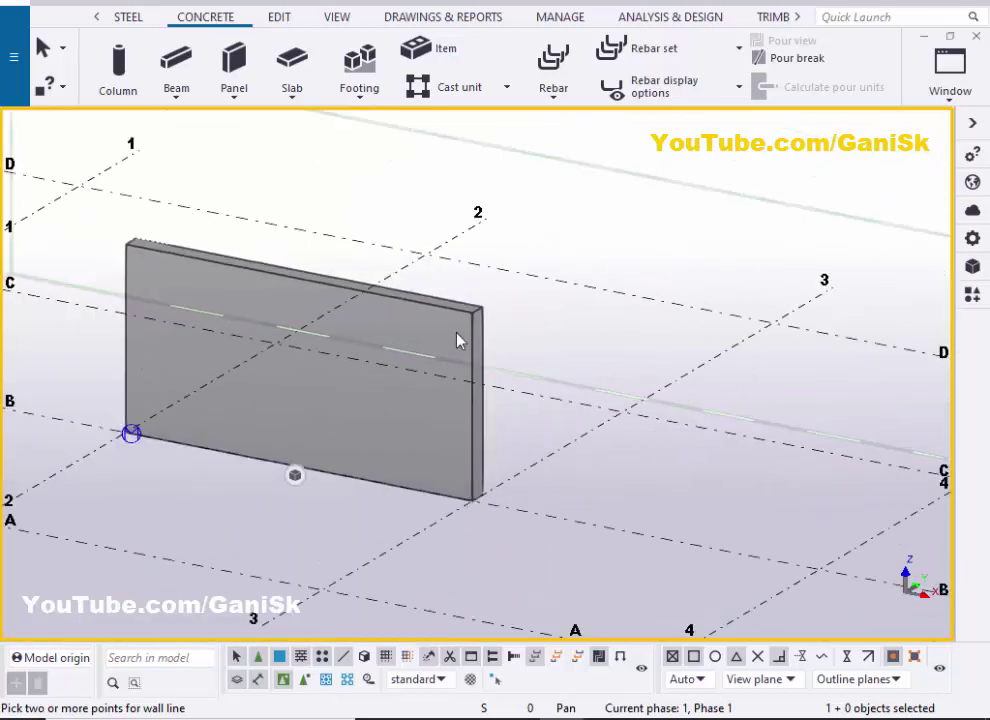
pyautogui.scroll(3, 456, 340)
pyautogui.scroll(-3, 453, 336)
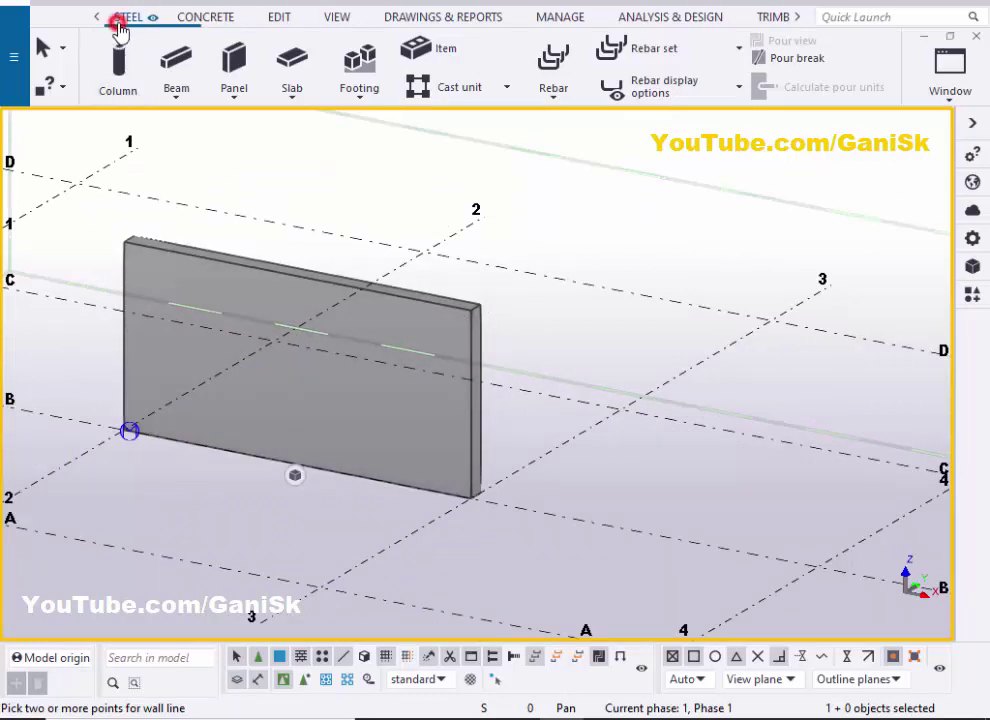
# Start a steel beam and enable snapping to geometry lines and points for picking the wall's top edges
pyautogui.click(120, 16)
pyautogui.click(177, 68)
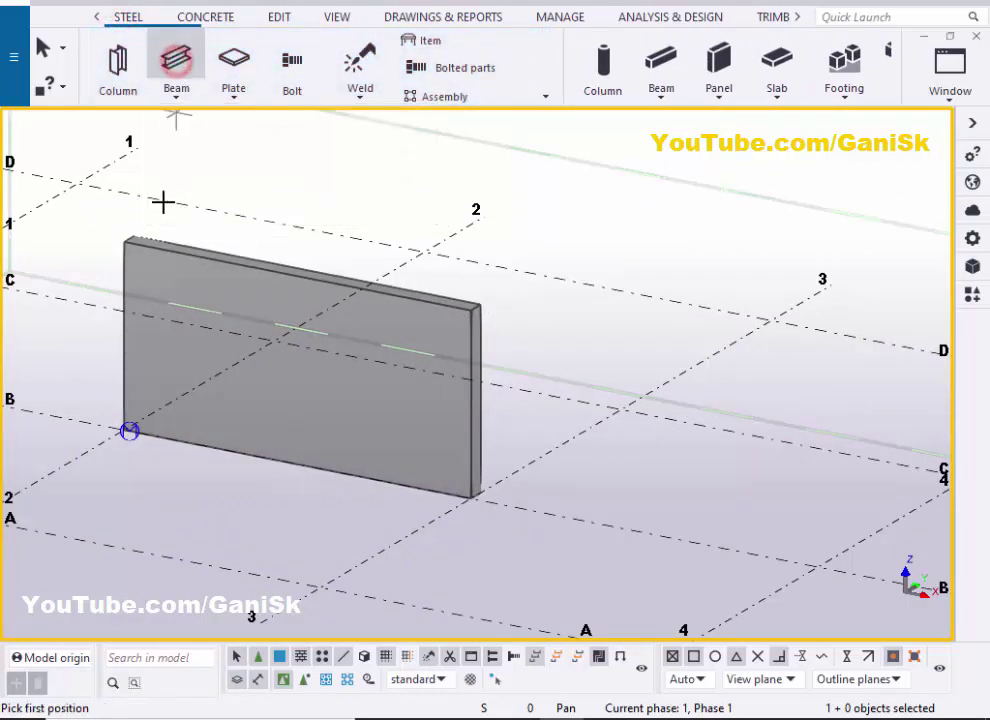
pyautogui.scroll(4, 139, 212)
pyautogui.scroll(3, 104, 252)
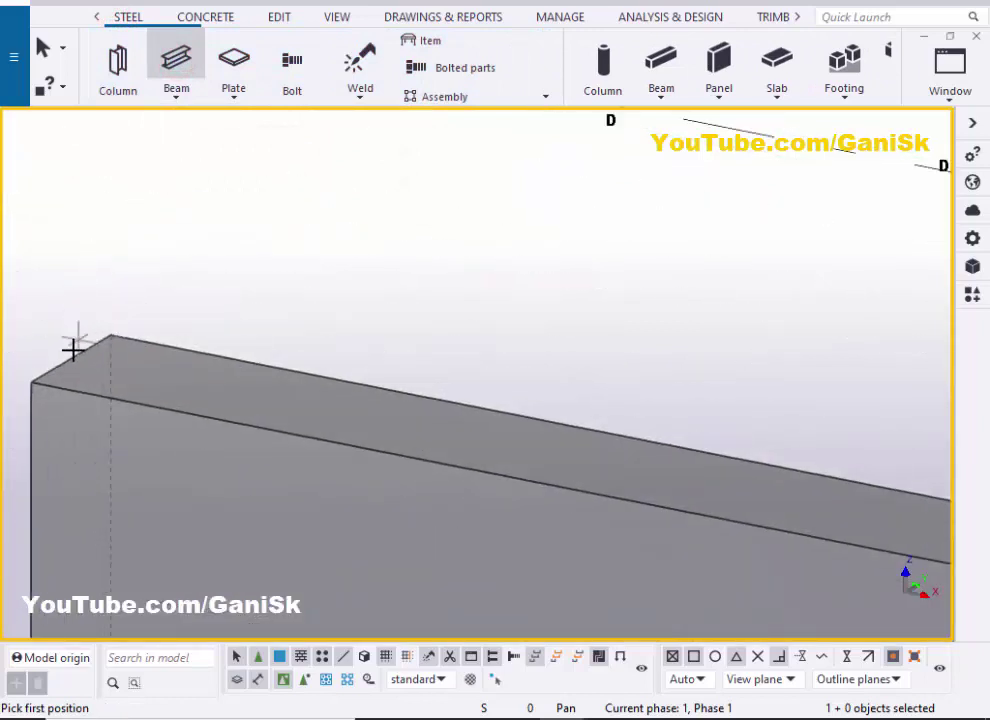
pyautogui.scroll(1, 71, 358)
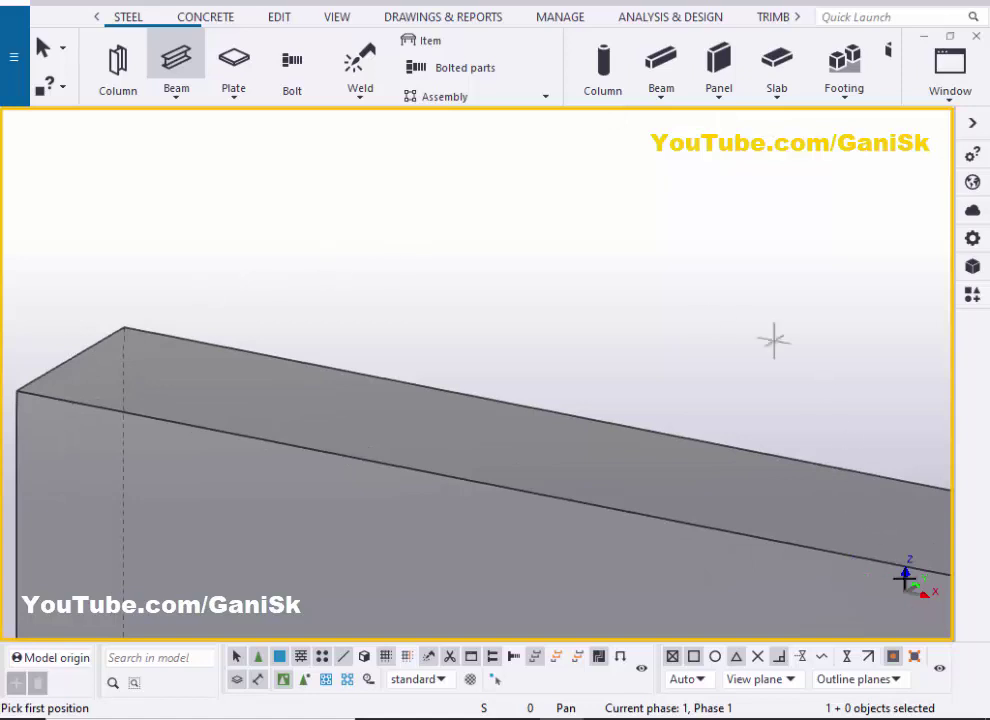
pyautogui.click(917, 655)
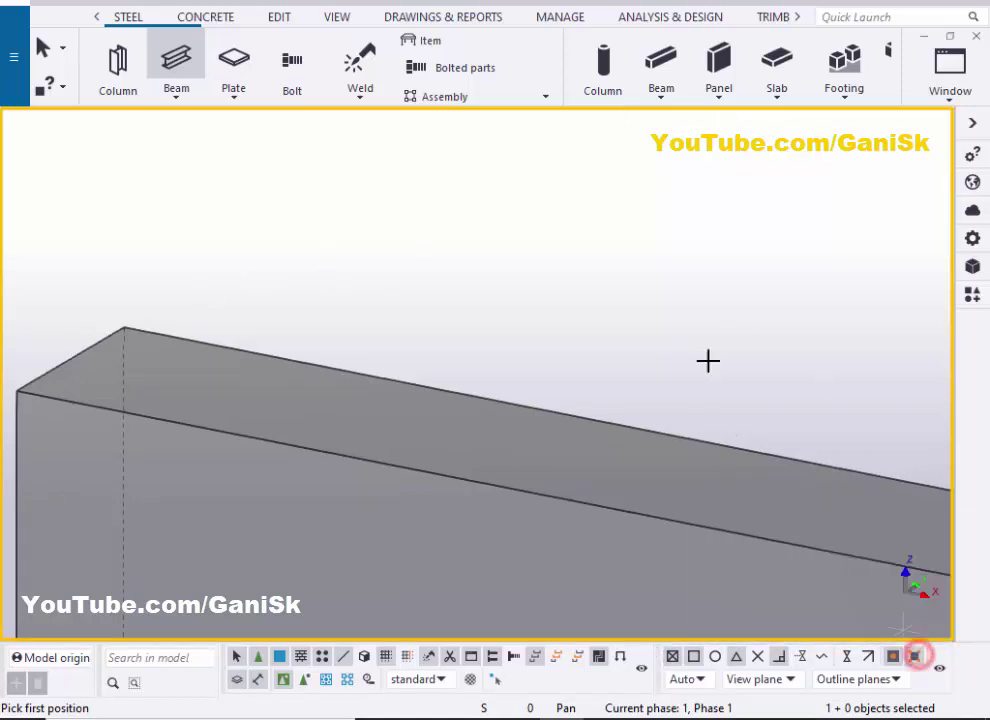
# Place the steel beam along the wall's top, from the midpoint of one short end edge to the midpoint of the other
pyautogui.scroll(-1, 300, 345)
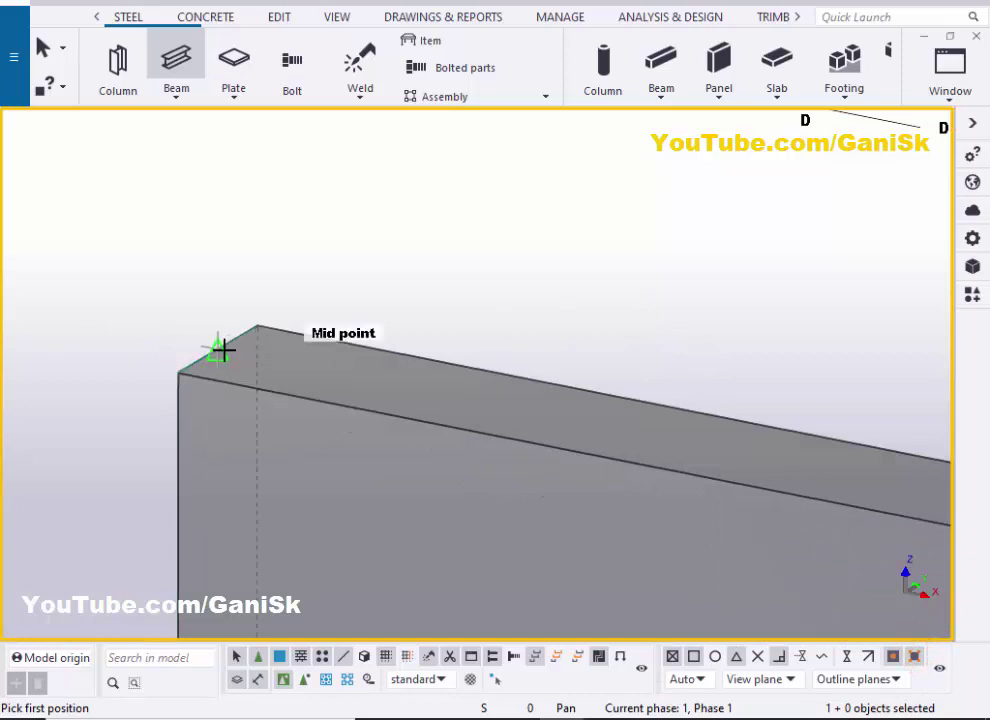
pyautogui.scroll(1, 222, 349)
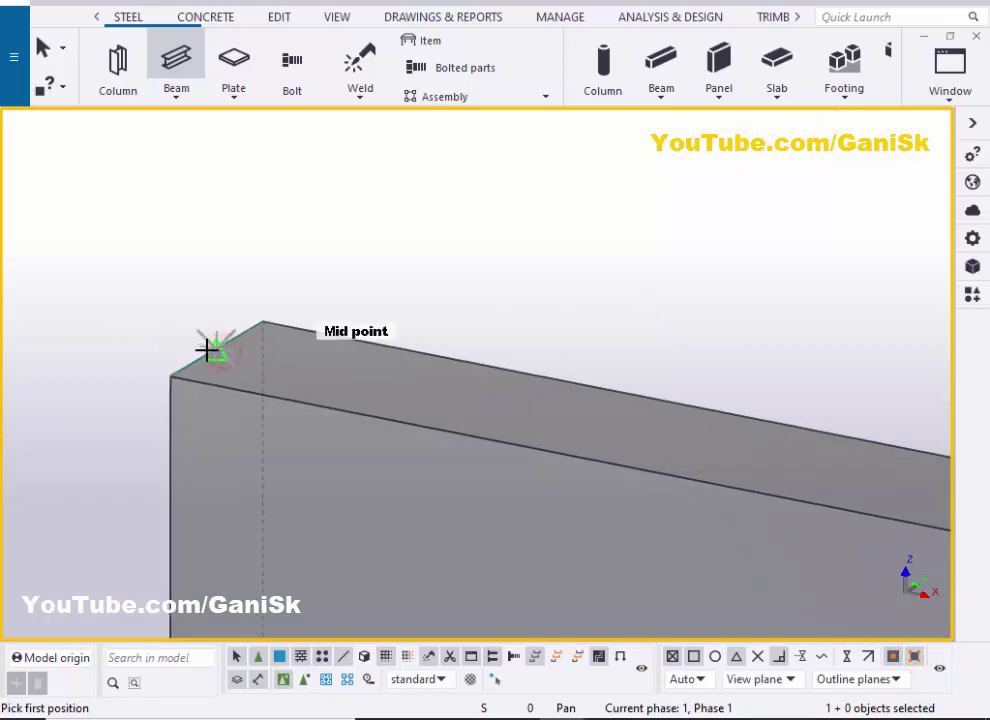
pyautogui.click(210, 348)
pyautogui.scroll(-4, 208, 347)
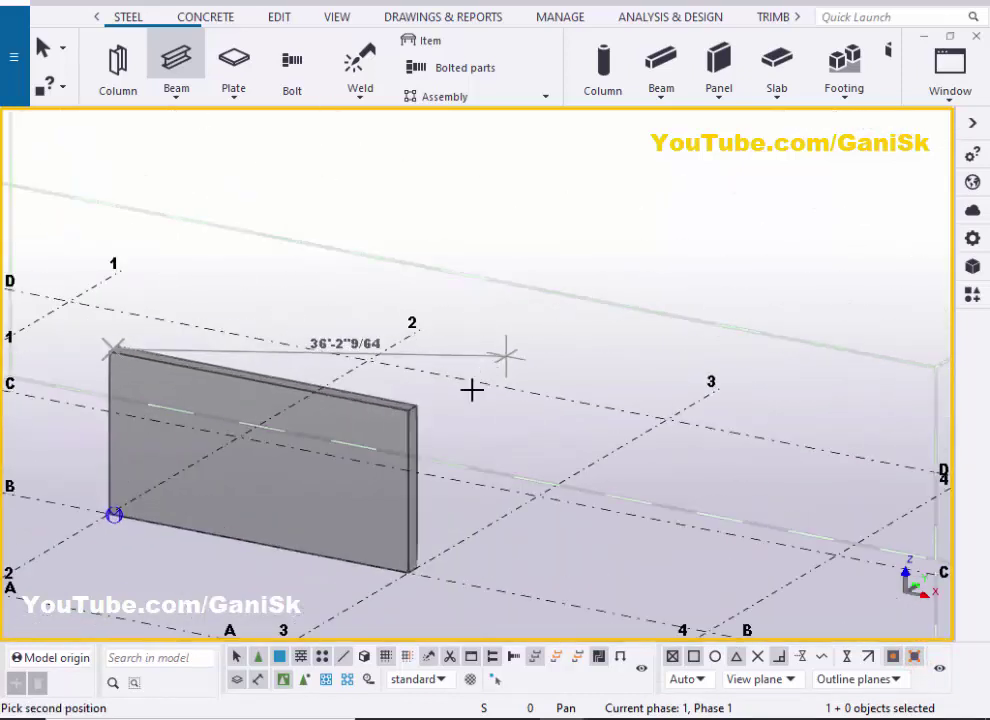
pyautogui.scroll(5, 391, 411)
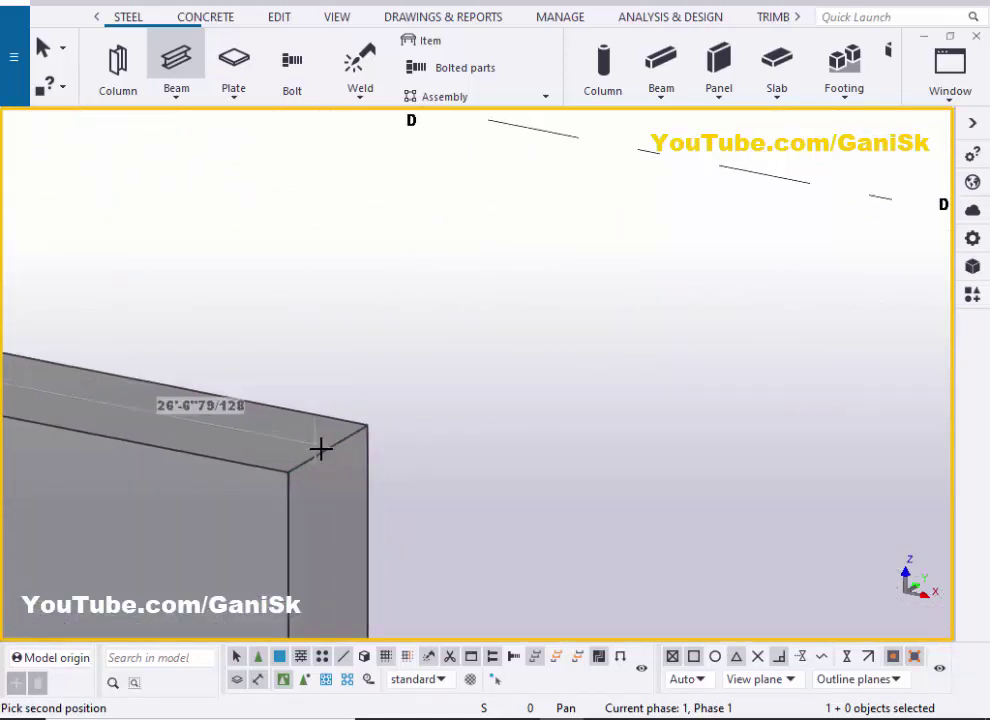
pyautogui.click(325, 451)
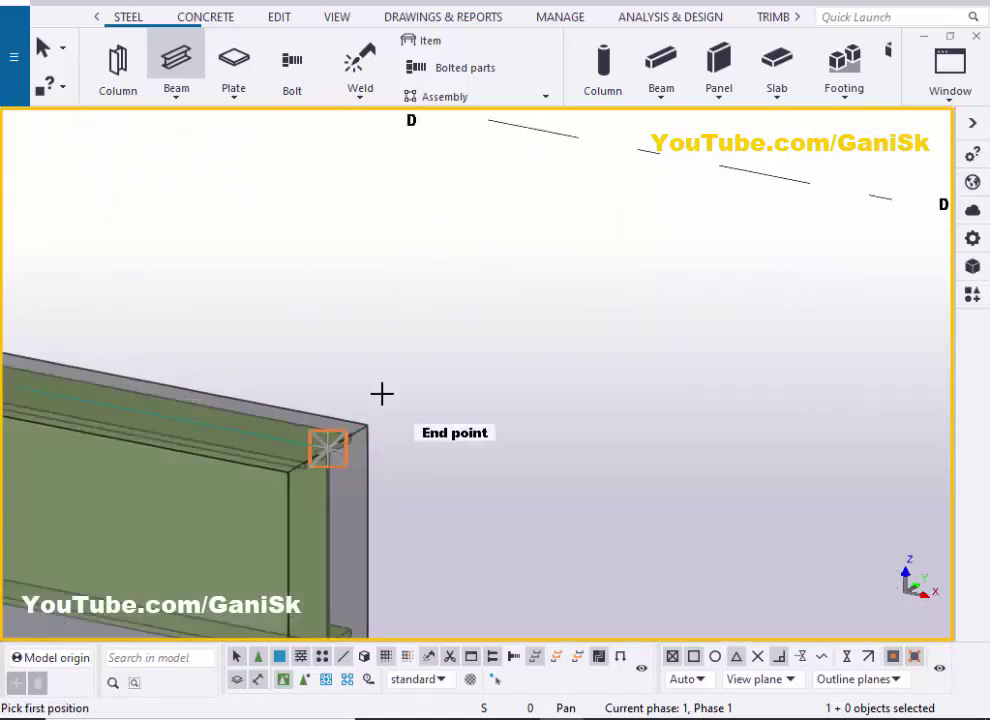
pyautogui.scroll(-4, 381, 393)
pyautogui.rightClick(404, 261)
pyautogui.click(420, 270)
# Set the steel beam's At depth position to Front so it sits on top of the concrete wall
pyautogui.moveTo(473, 396)
pyautogui.keyDown('ctrl'); pyautogui.mouseDown(button='middle')
pyautogui.moveTo(392, 434)
pyautogui.moveTo(404, 393)
pyautogui.moveTo(391, 420)
pyautogui.moveTo(399, 390)
pyautogui.moveTo(369, 343)
pyautogui.moveTo(409, 402)
pyautogui.moveTo(398, 376)
pyautogui.mouseUp(button='middle'); pyautogui.keyUp('ctrl')
pyautogui.scroll(5, 391, 434)
pyautogui.doubleClick(388, 367)
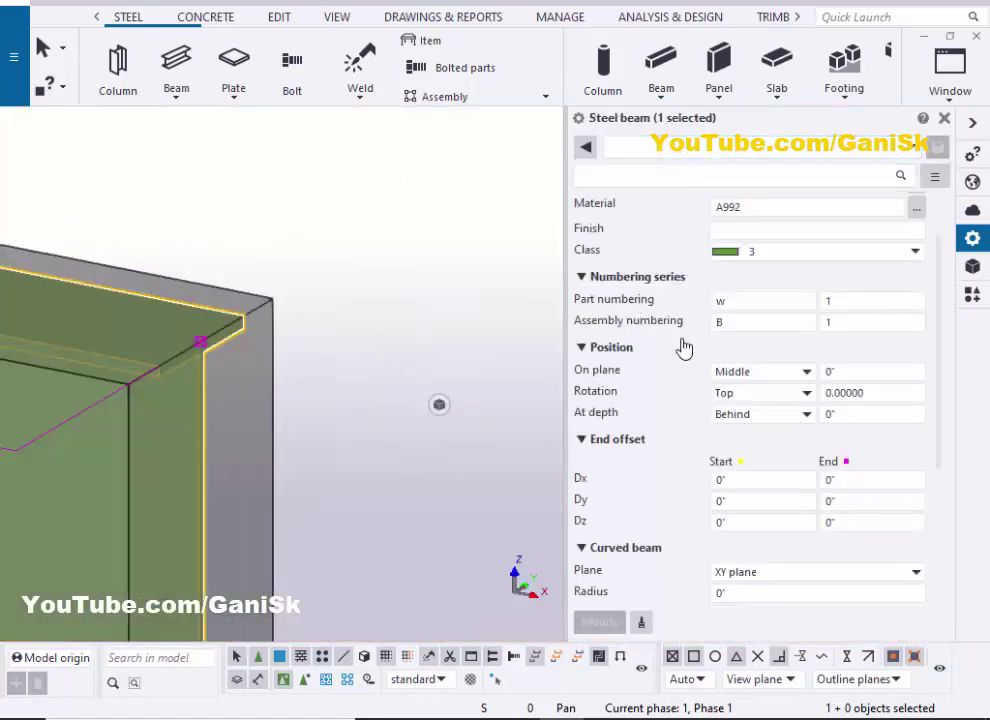
pyautogui.click(746, 413)
pyautogui.click(735, 452)
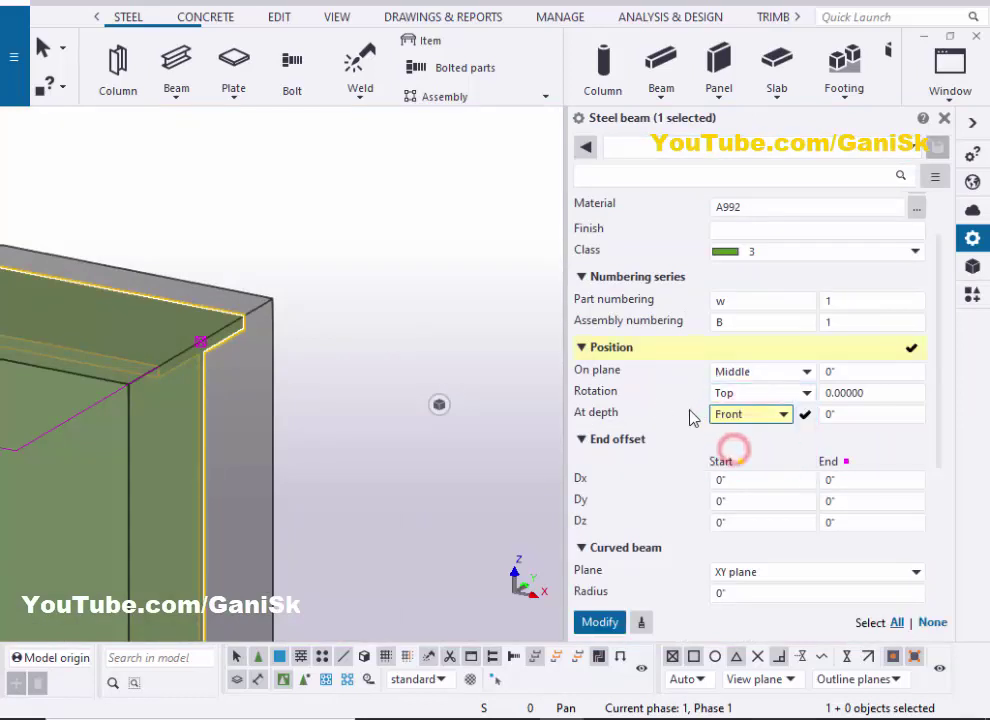
pyautogui.click(600, 622)
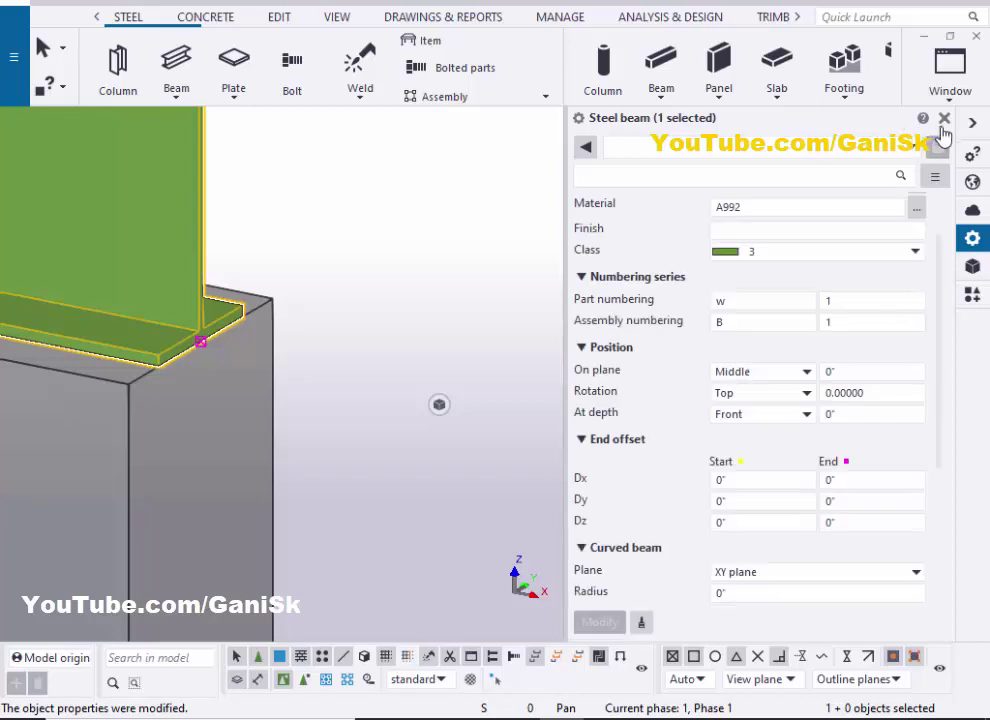
pyautogui.click(944, 117)
pyautogui.scroll(5, 610, 295)
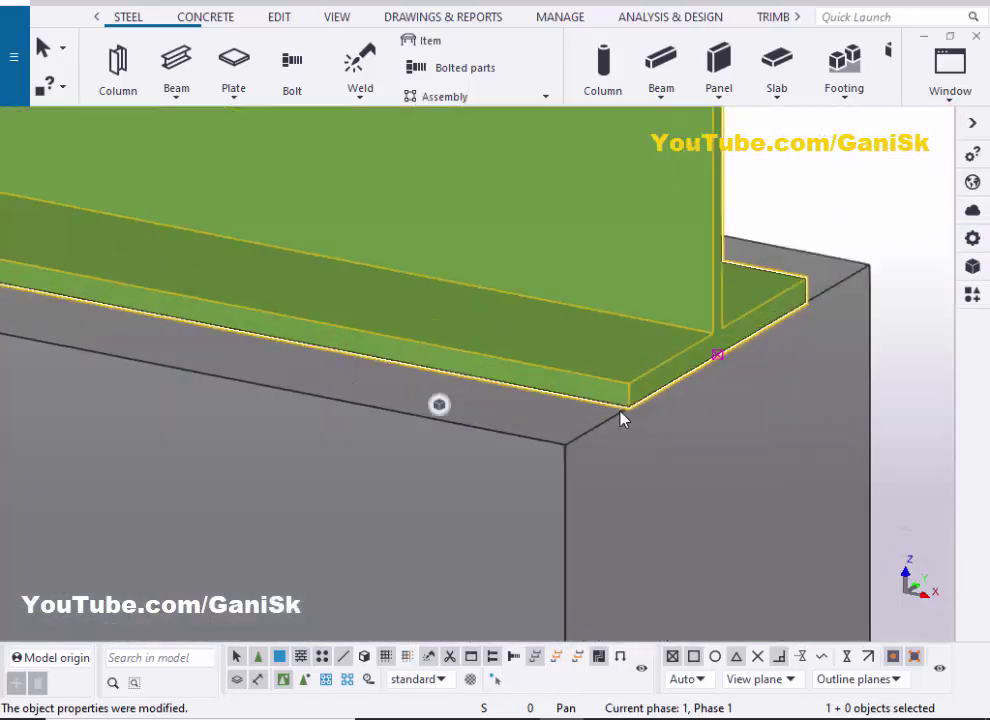
pyautogui.keyDown('ctrl'); pyautogui.moveTo(620, 418); pyautogui.dragTo(633, 376, button='middle'); pyautogui.keyUp('ctrl')
pyautogui.scroll(-5, 650, 350)
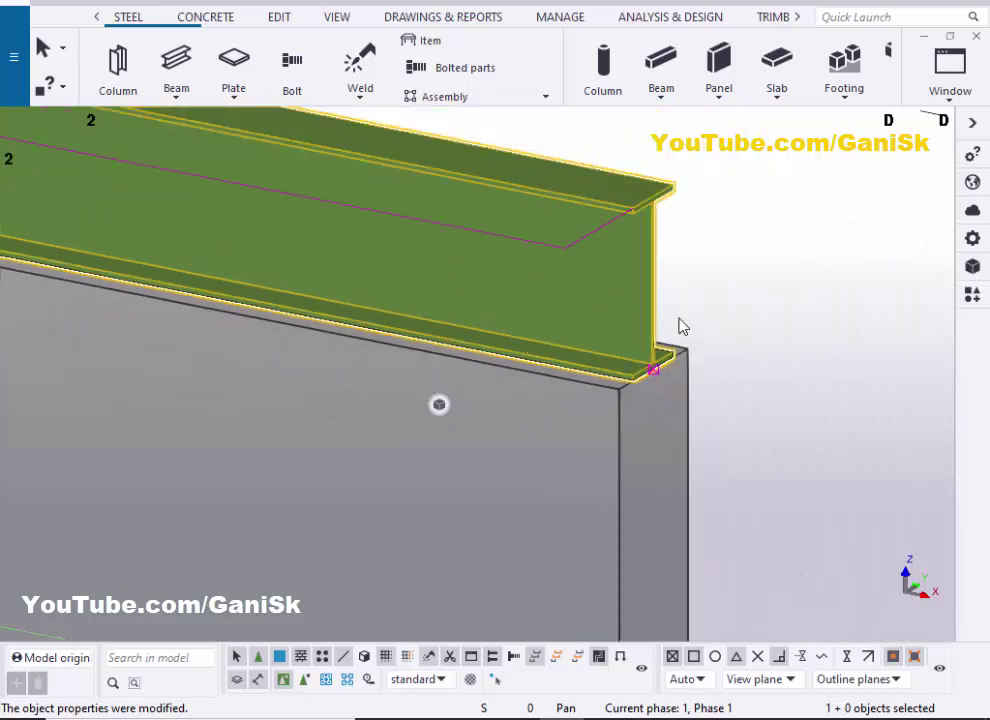
pyautogui.click(749, 267)
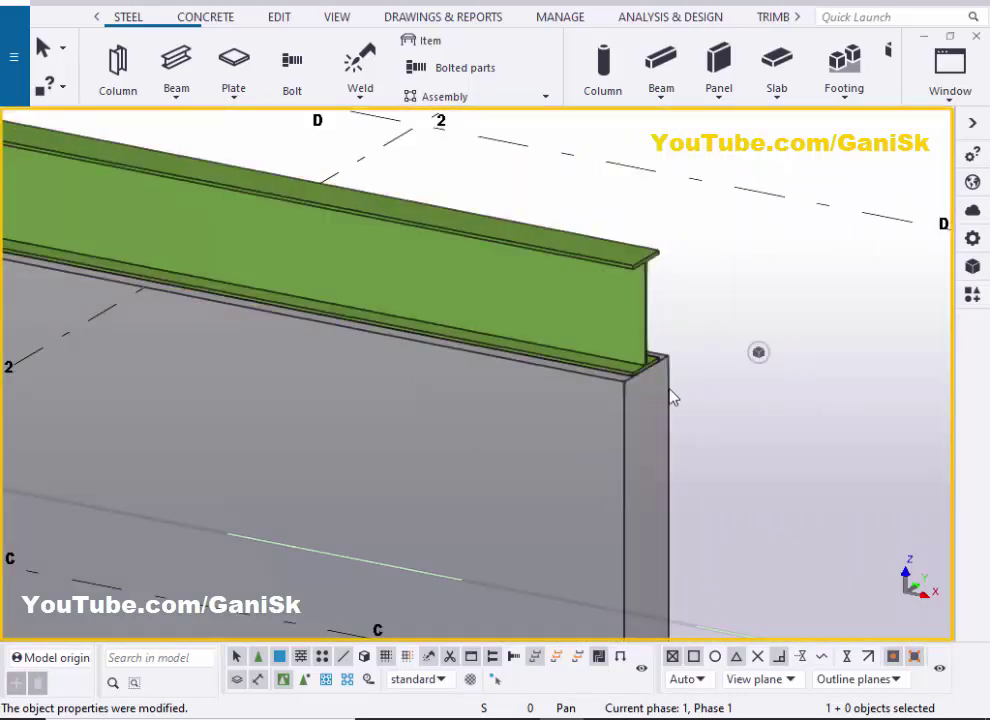
pyautogui.scroll(2, 672, 398)
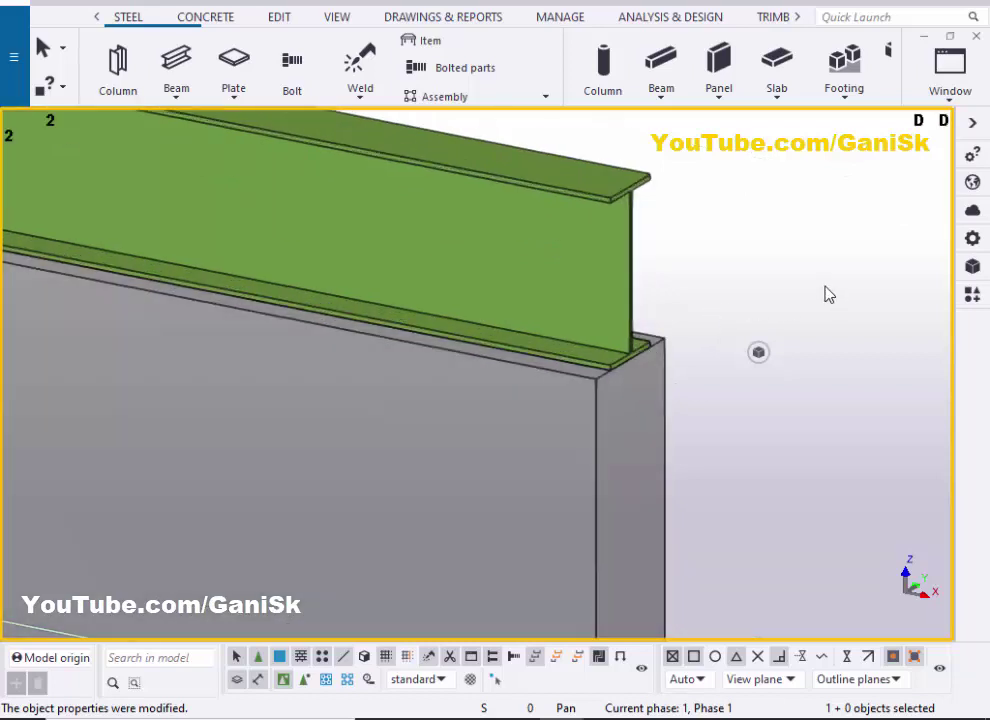
# Search the applications and components for "cmu" and pick the CMU Wall Support Angle component
pyautogui.click(971, 296)
pyautogui.click(729, 176)
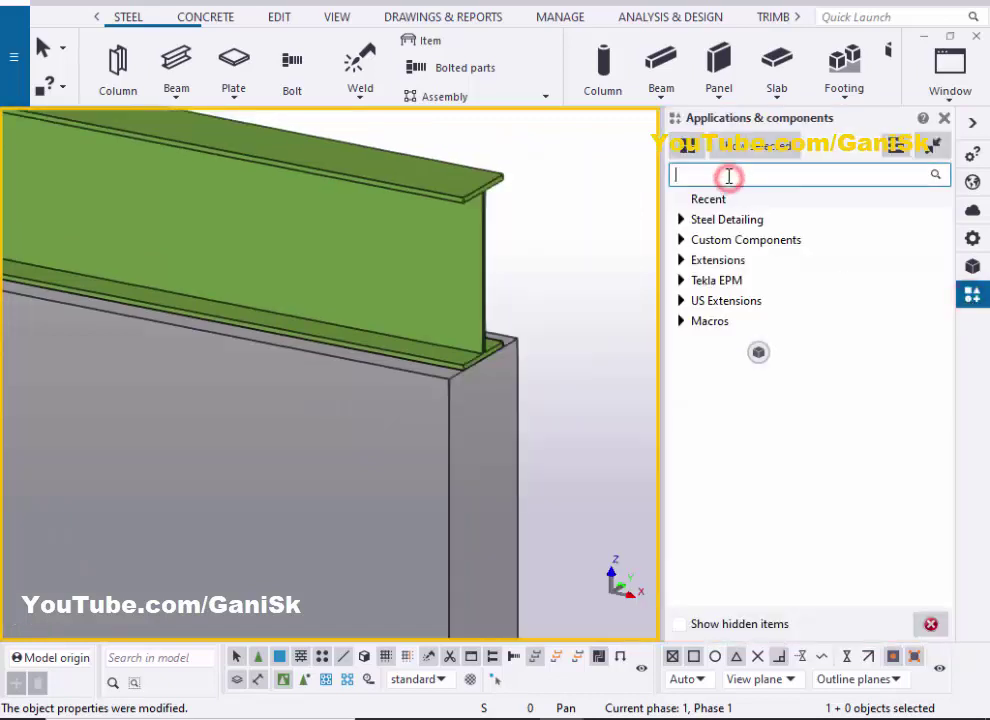
pyautogui.write('cmu')
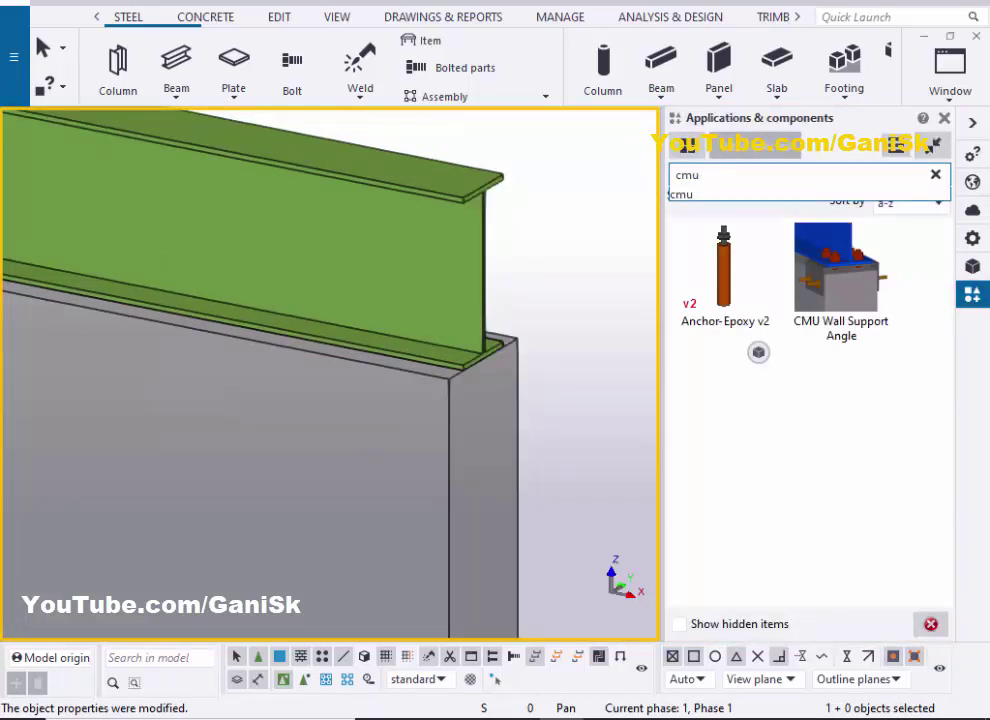
pyautogui.click(842, 300)
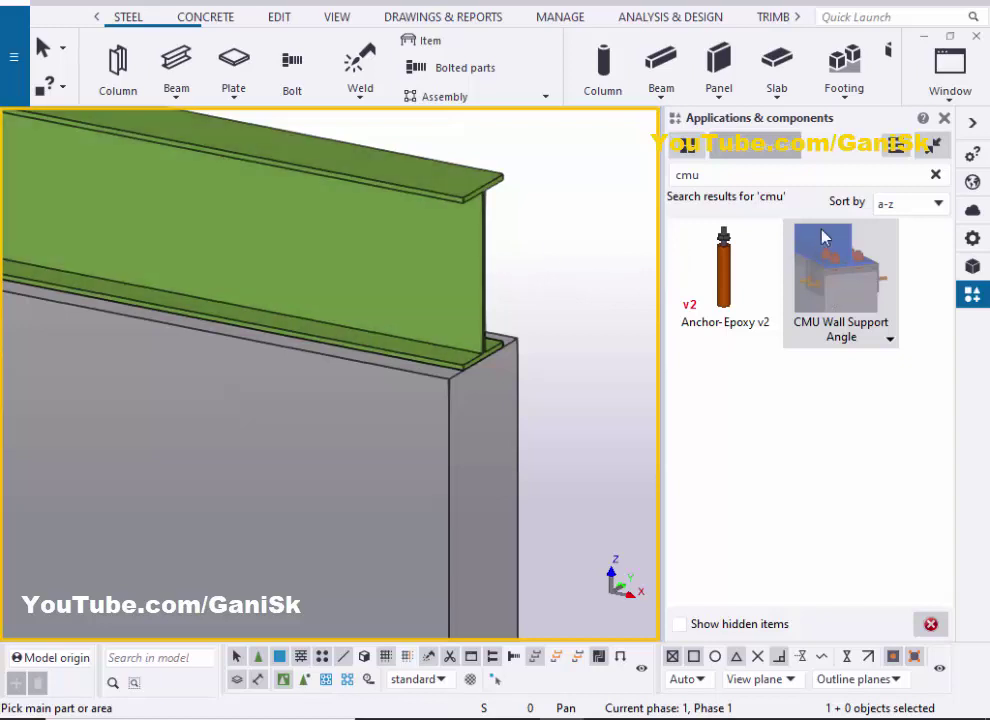
pyautogui.click(943, 119)
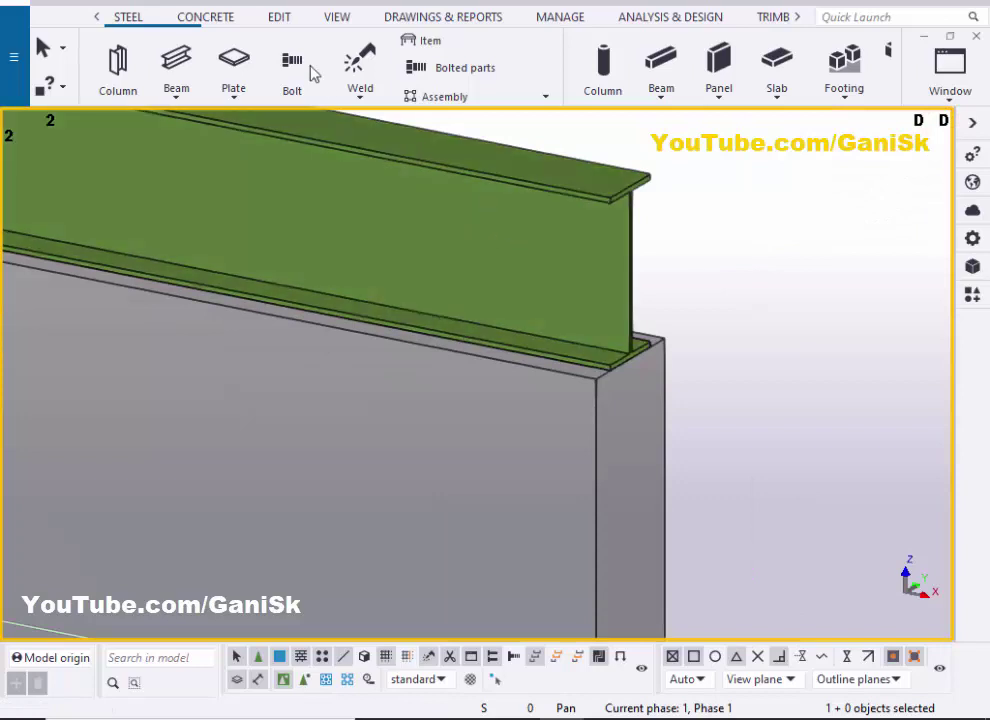
# Create a point at the wall's top front corner at the grid 3 end using Points At any position
pyautogui.click(279, 18)
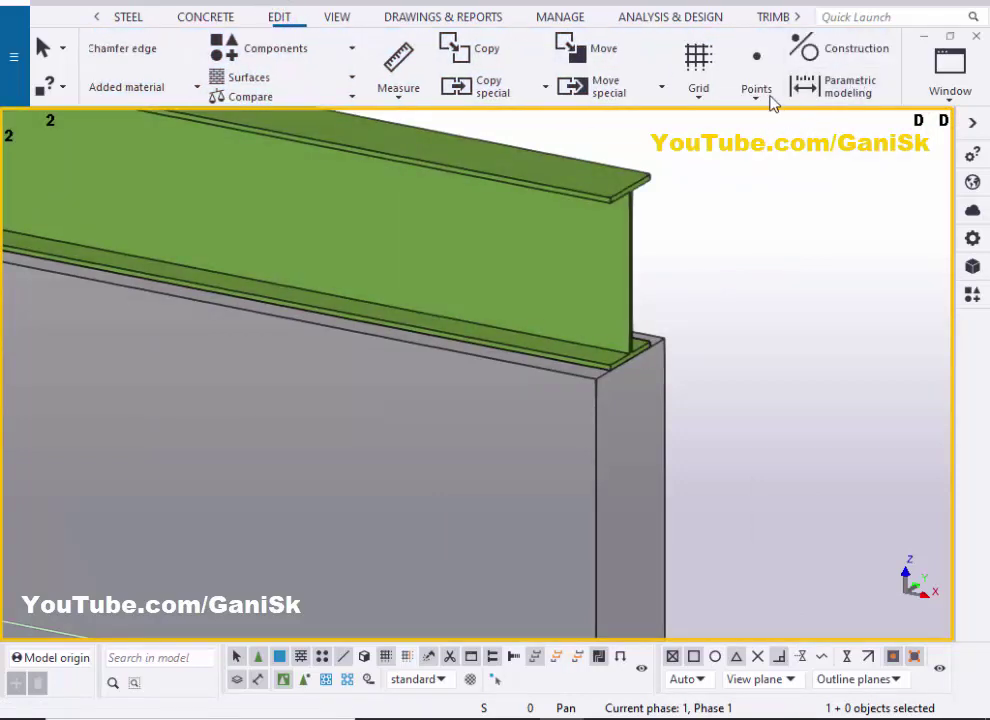
pyautogui.click(757, 92)
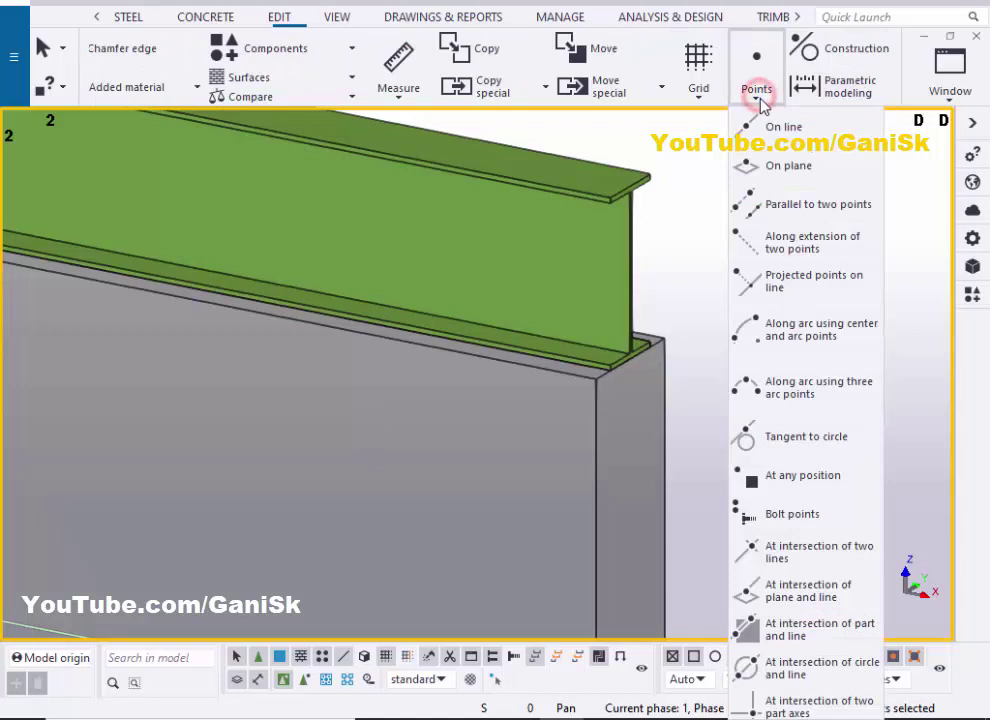
pyautogui.click(791, 475)
pyautogui.scroll(4, 590, 382)
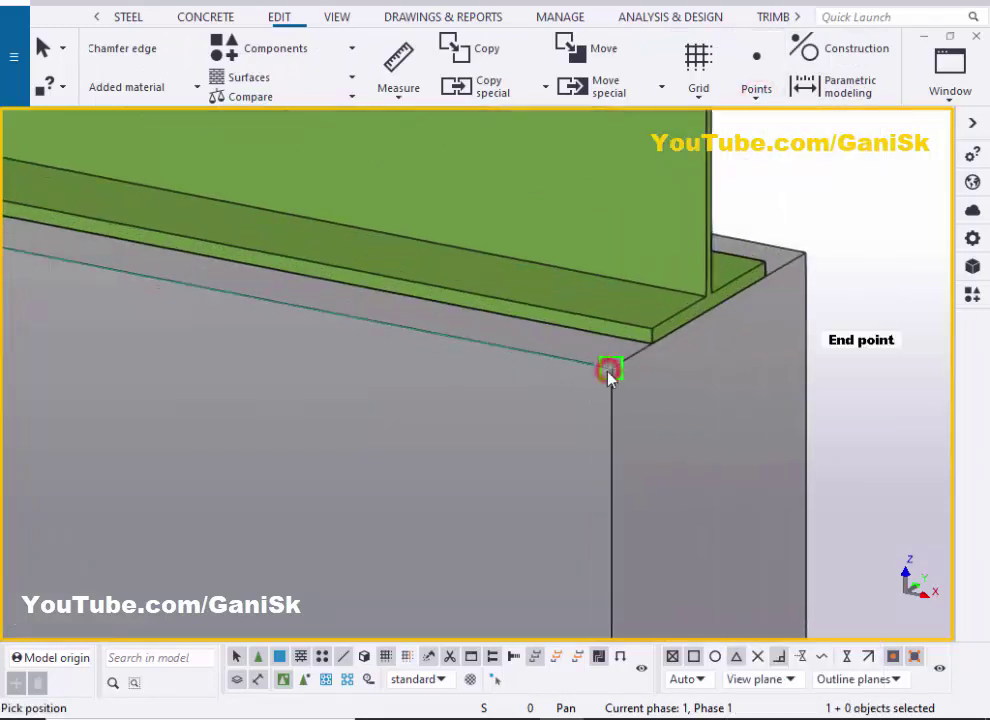
pyautogui.click(668, 373)
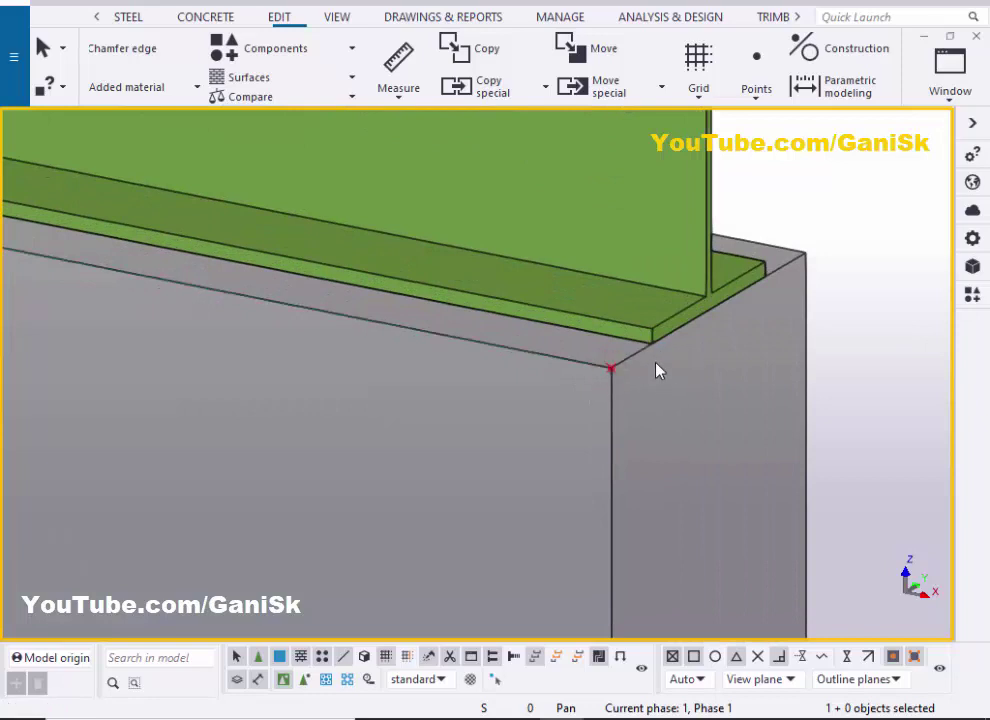
pyautogui.scroll(1, 611, 382)
pyautogui.scroll(-2, 600, 362)
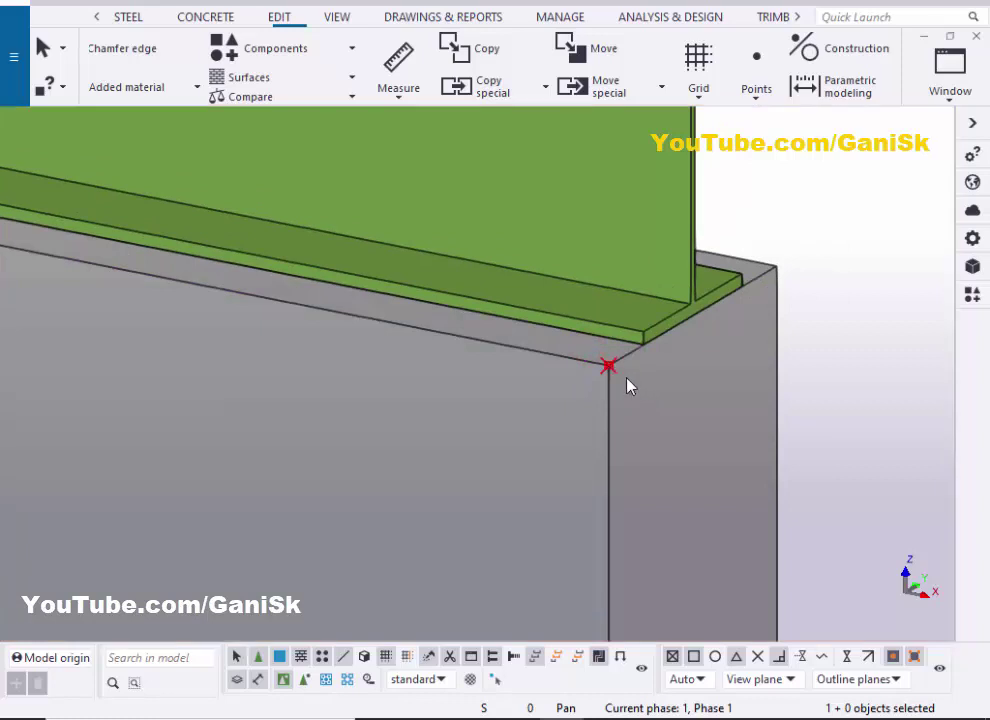
# Move the point at the wall's top corner linearly by dX -1'-0", with dY and dZ at 0"
pyautogui.rightClick(588, 351)
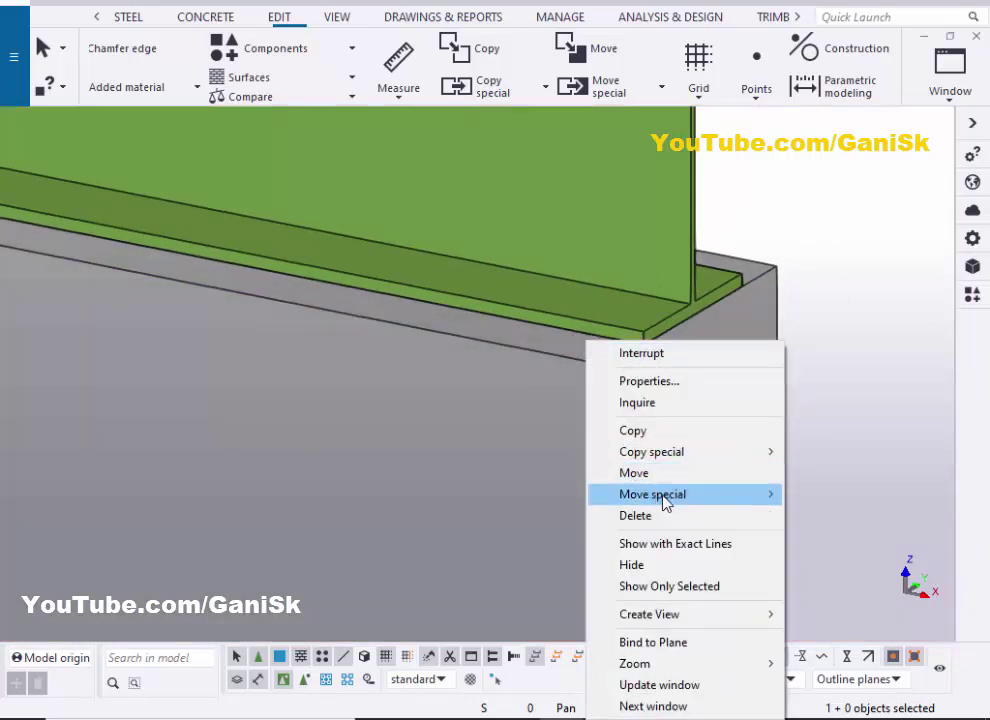
pyautogui.click(664, 496)
pyautogui.click(834, 496)
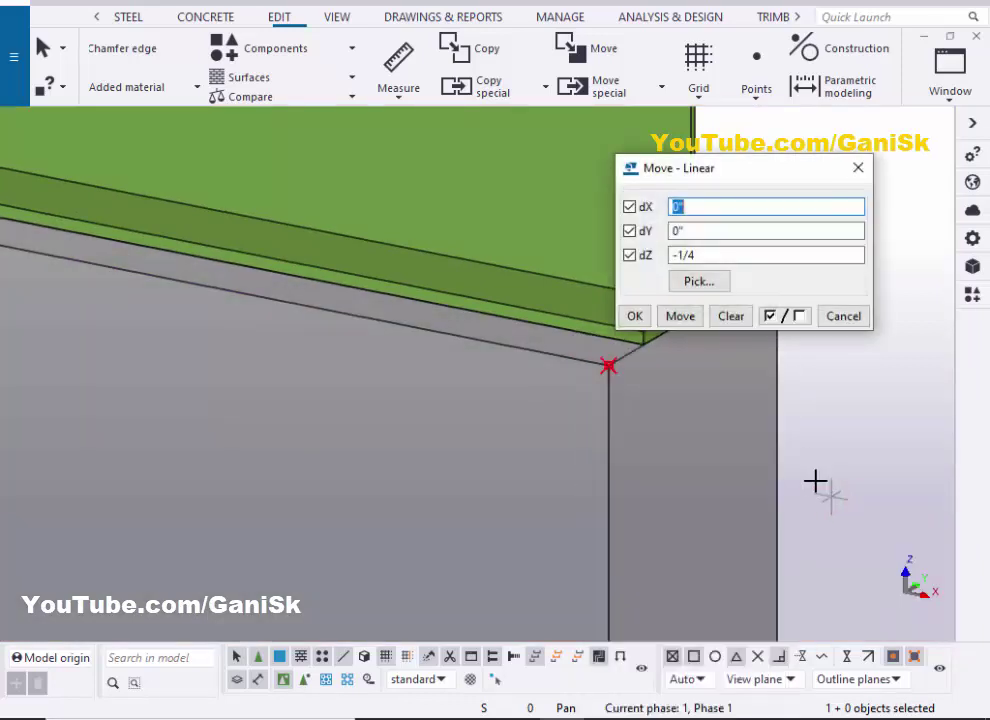
pyautogui.click(731, 316)
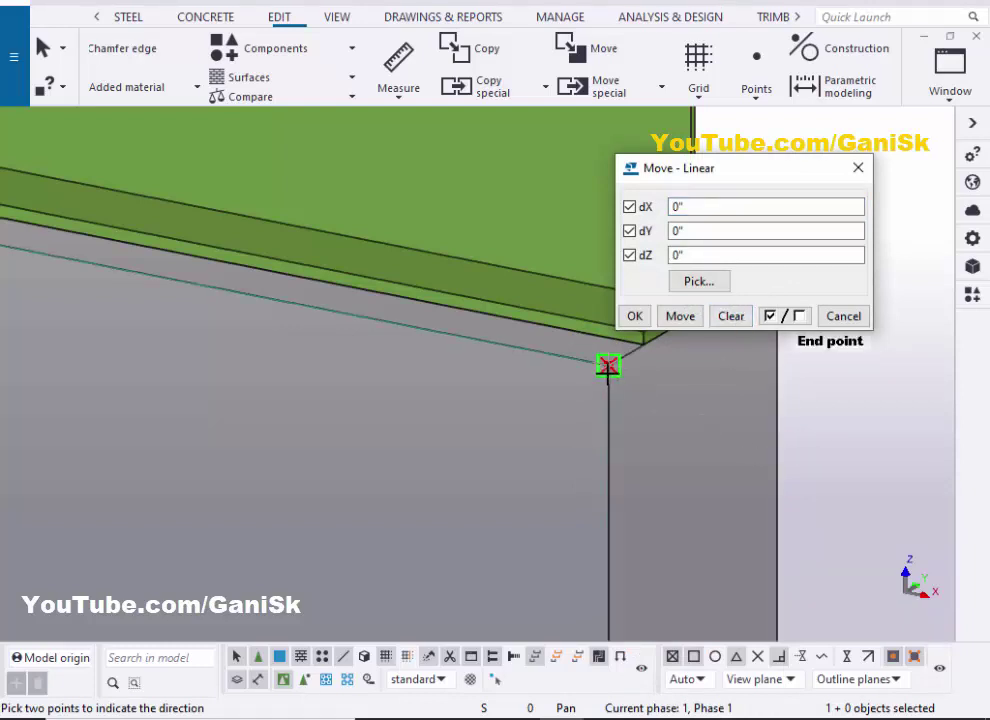
pyautogui.click(476, 357)
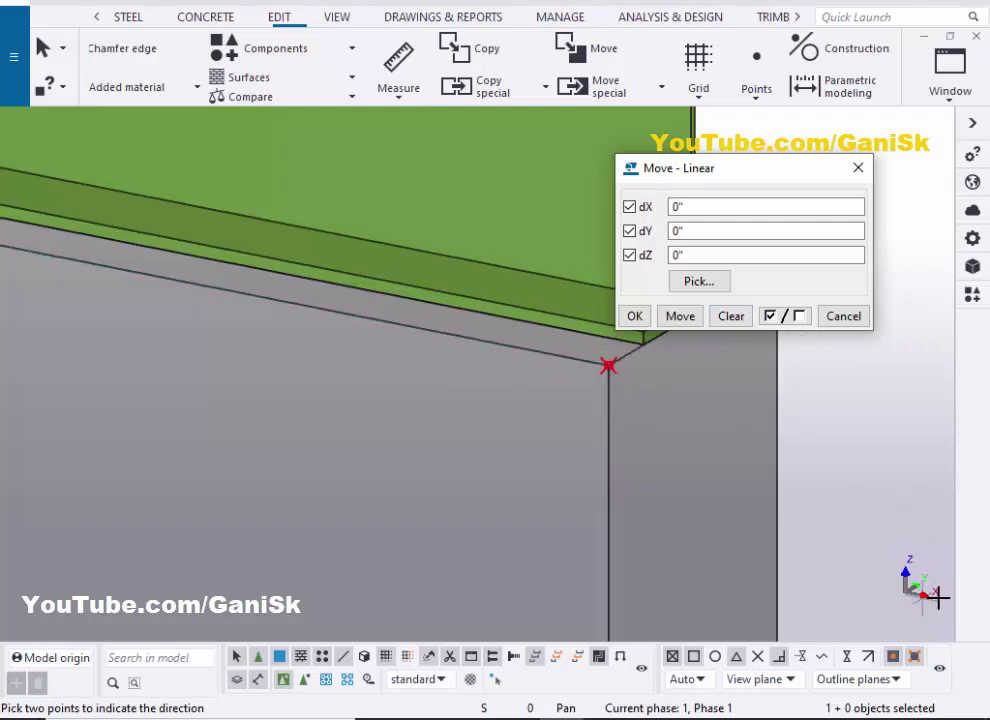
pyautogui.click(689, 207)
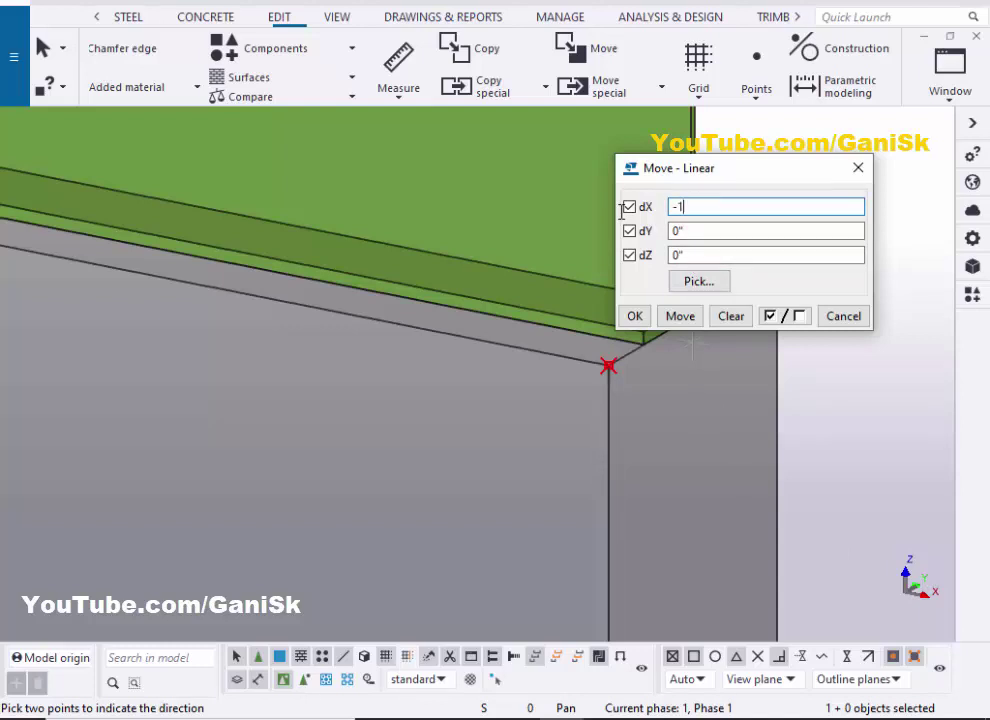
pyautogui.write("-1'")
pyautogui.click(680, 316)
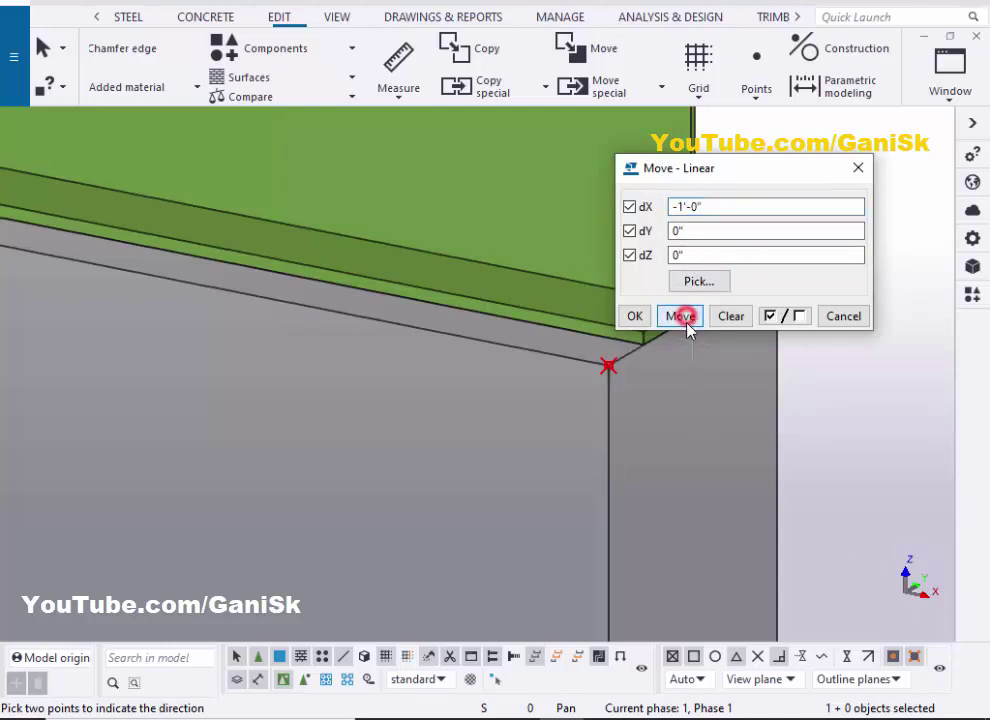
pyautogui.click(634, 316)
pyautogui.moveTo(707, 320)
pyautogui.keyDown('ctrl'); pyautogui.mouseDown(button='middle')
pyautogui.moveTo(619, 347)
pyautogui.moveTo(528, 336)
pyautogui.moveTo(555, 360)
pyautogui.moveTo(572, 300)
pyautogui.mouseUp(button='middle'); pyautogui.keyUp('ctrl')
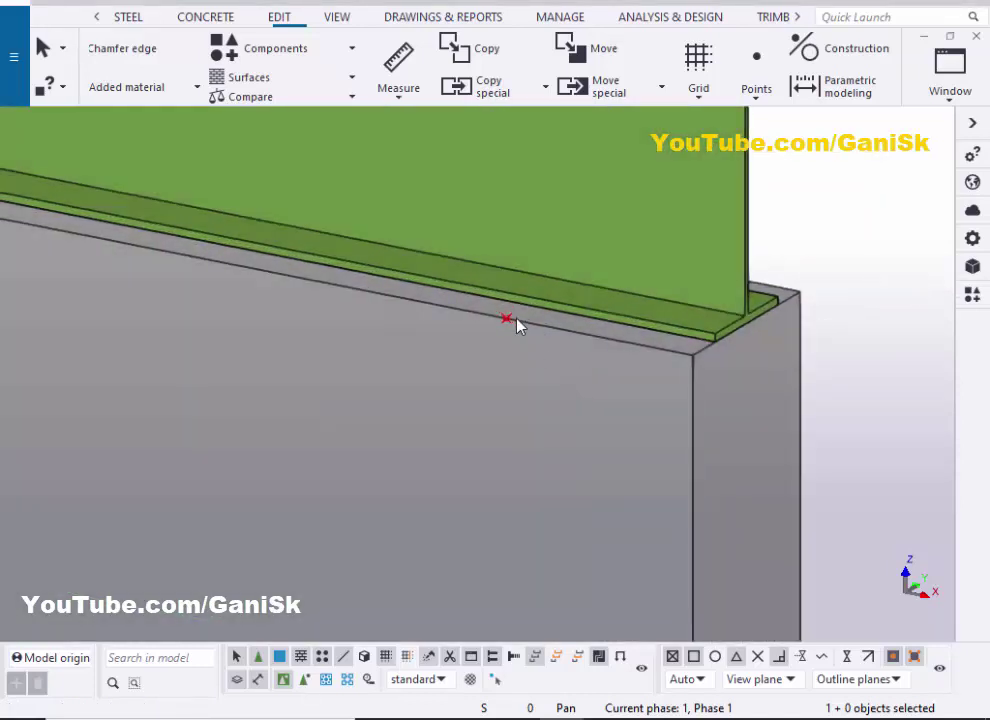
pyautogui.keyDown('ctrl'); pyautogui.moveTo(507, 321); pyautogui.dragTo(576, 330, button='middle'); pyautogui.keyUp('ctrl')
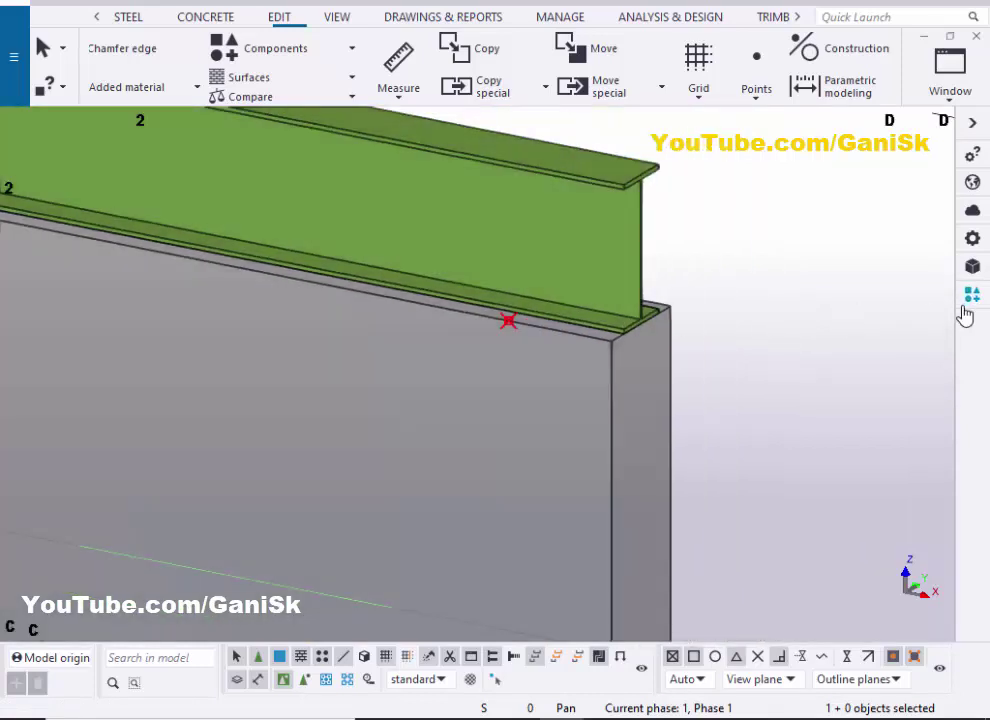
# Search the applications and components for "cmu" again and start the CMU Wall Support Angle component
pyautogui.click(970, 295)
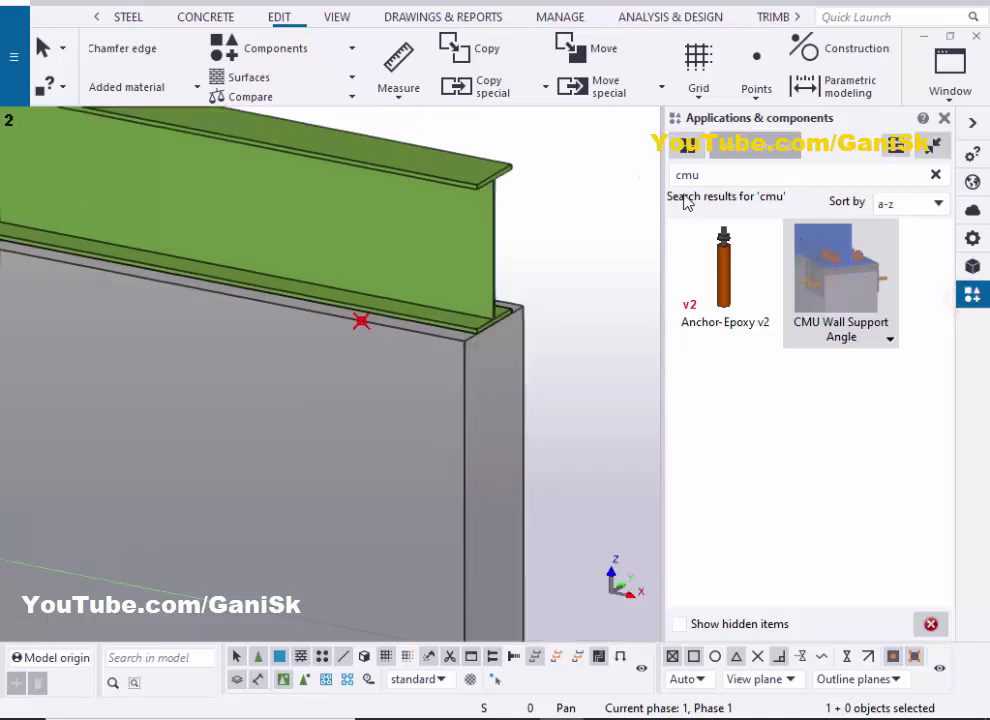
pyautogui.click(935, 175)
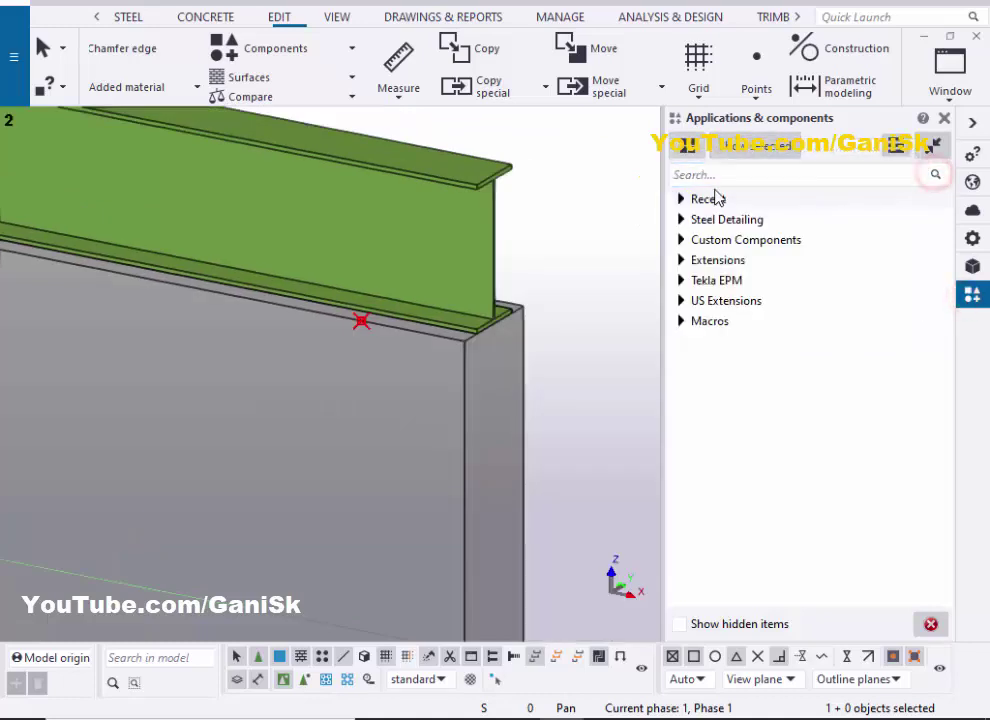
pyautogui.click(709, 175)
pyautogui.write('cmu')
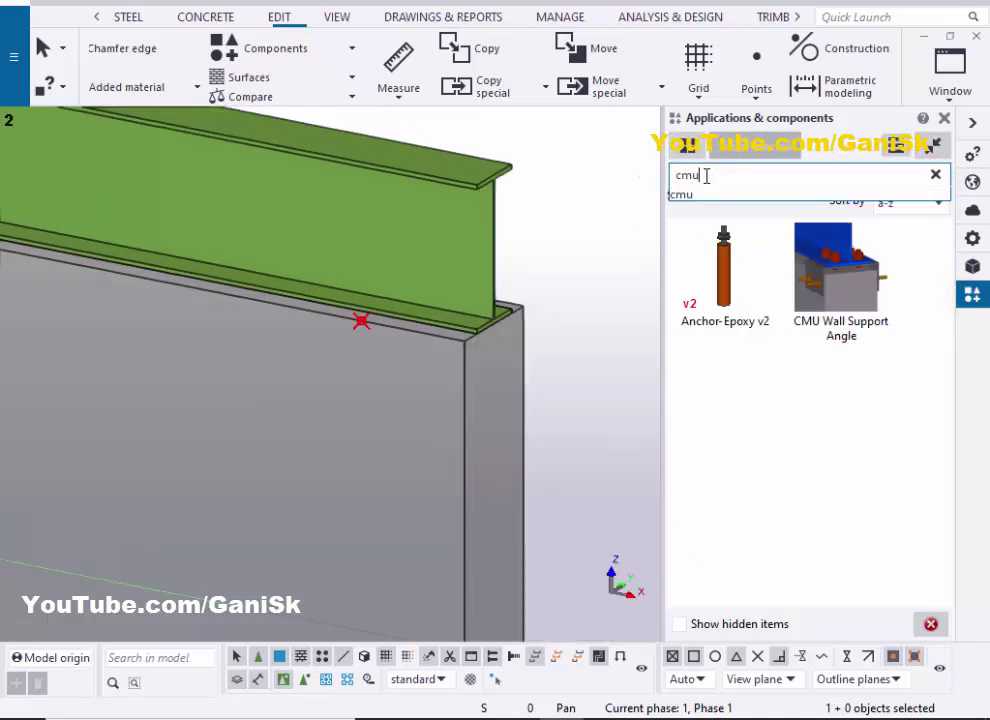
pyautogui.click(852, 297)
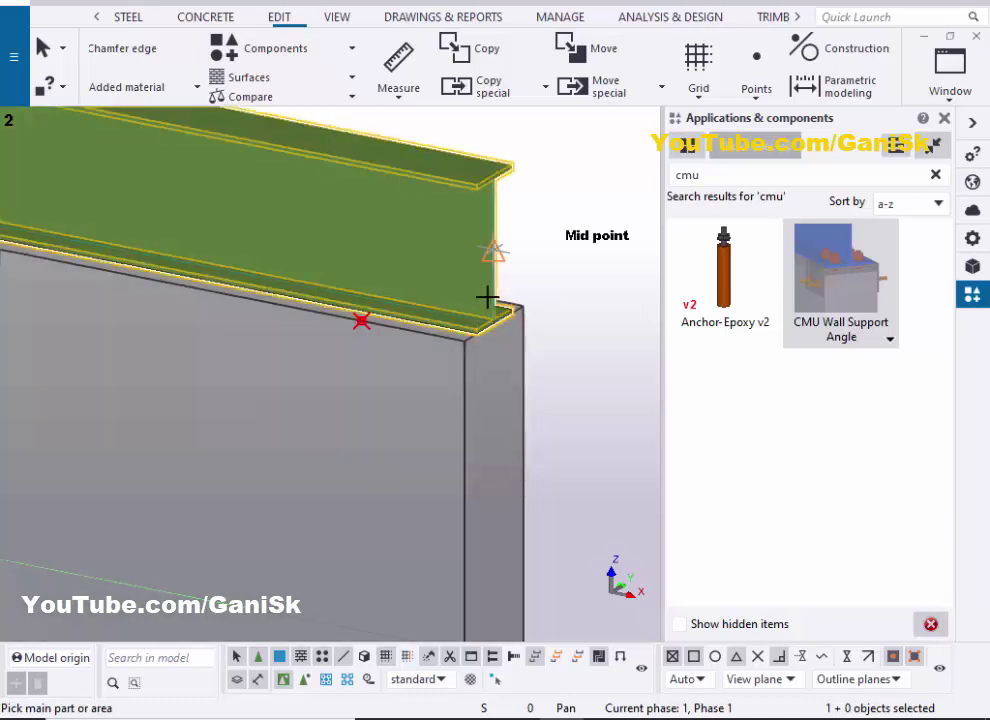
# Place the CMU Wall Support Angle with the steel beam as main part at the moved point, and end the command
pyautogui.click(322, 310)
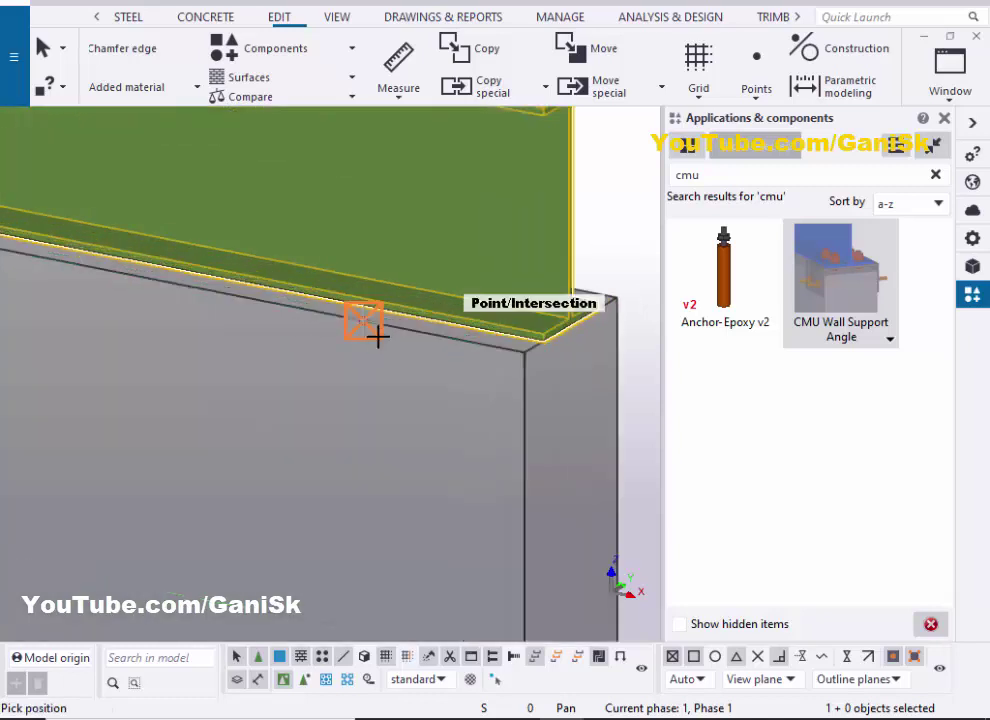
pyautogui.click(378, 335)
pyautogui.scroll(2, 378, 335)
pyautogui.scroll(-2, 372, 333)
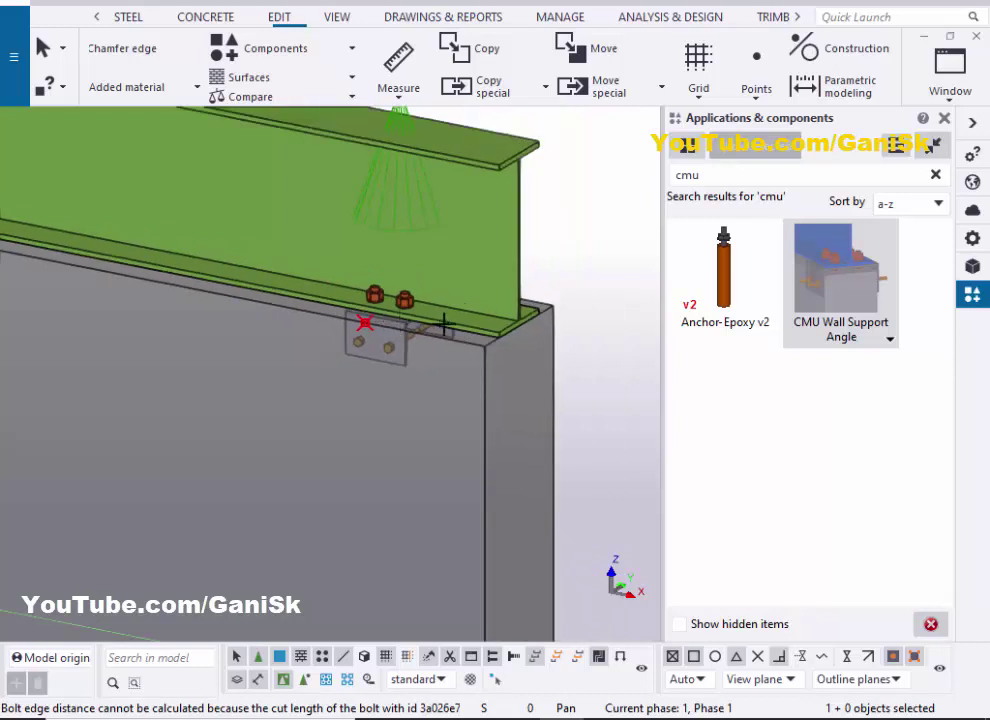
pyautogui.scroll(1, 408, 308)
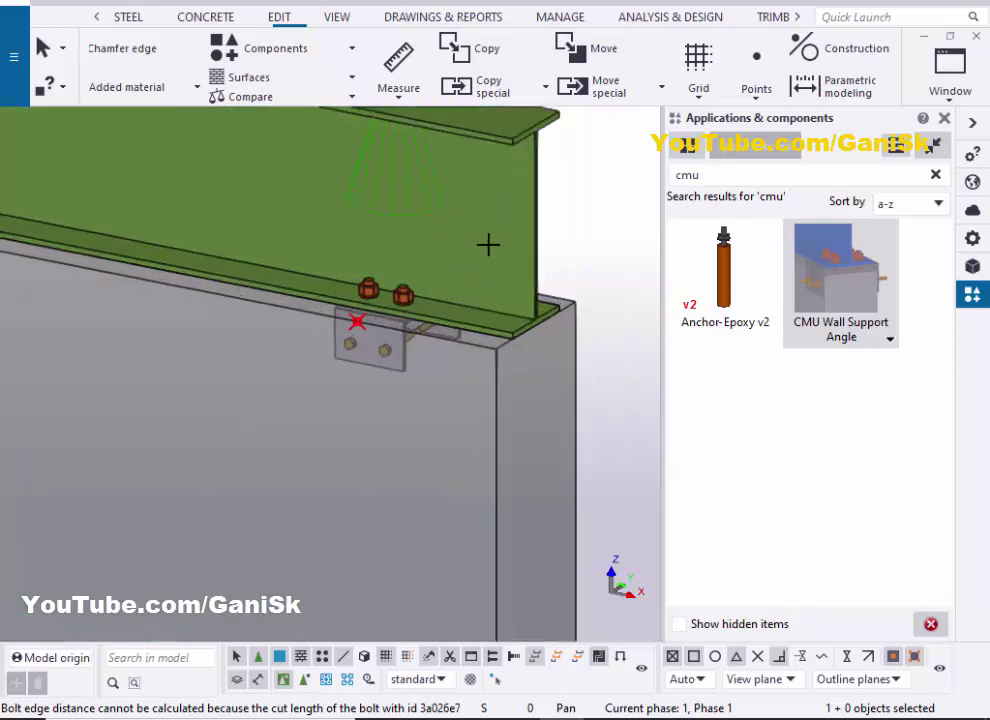
pyautogui.click(942, 118)
pyautogui.scroll(-3, 670, 310)
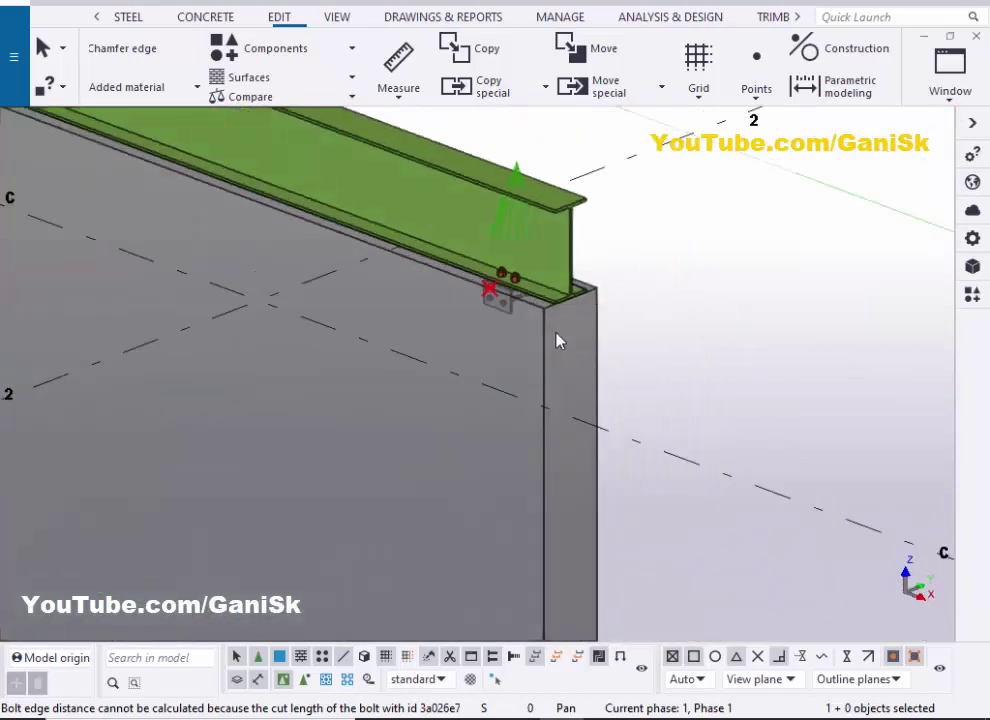
pyautogui.scroll(5, 464, 270)
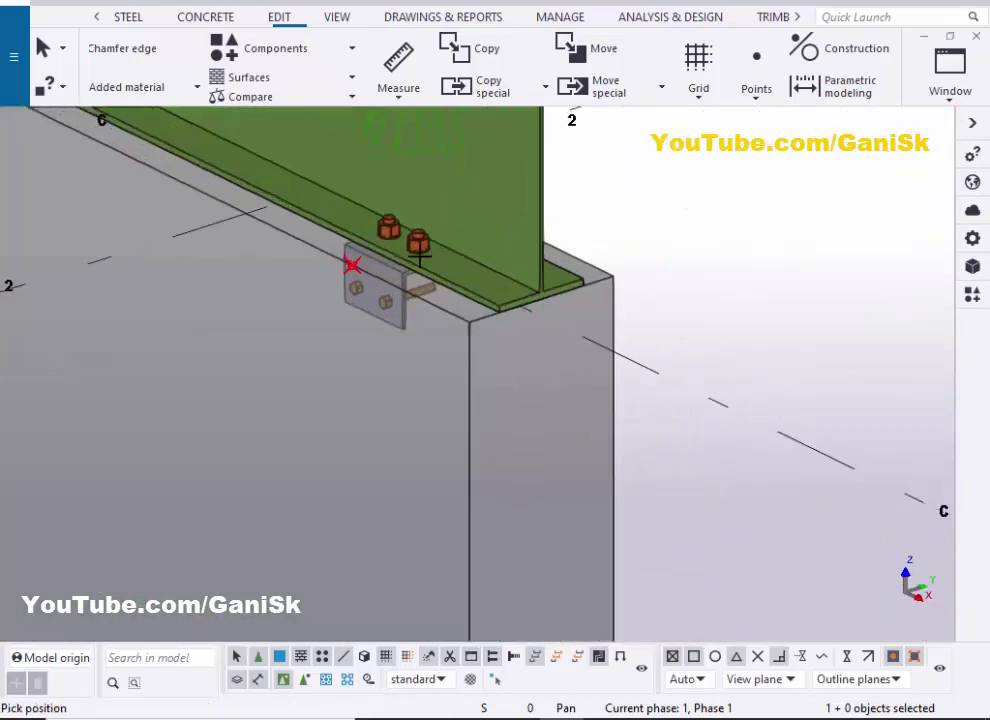
pyautogui.keyDown('ctrl'); pyautogui.moveTo(538, 298); pyautogui.dragTo(681, 184, button='middle'); pyautogui.keyUp('ctrl')
pyautogui.scroll(2, 405, 240)
pyautogui.rightClick(683, 166)
pyautogui.click(700, 168)
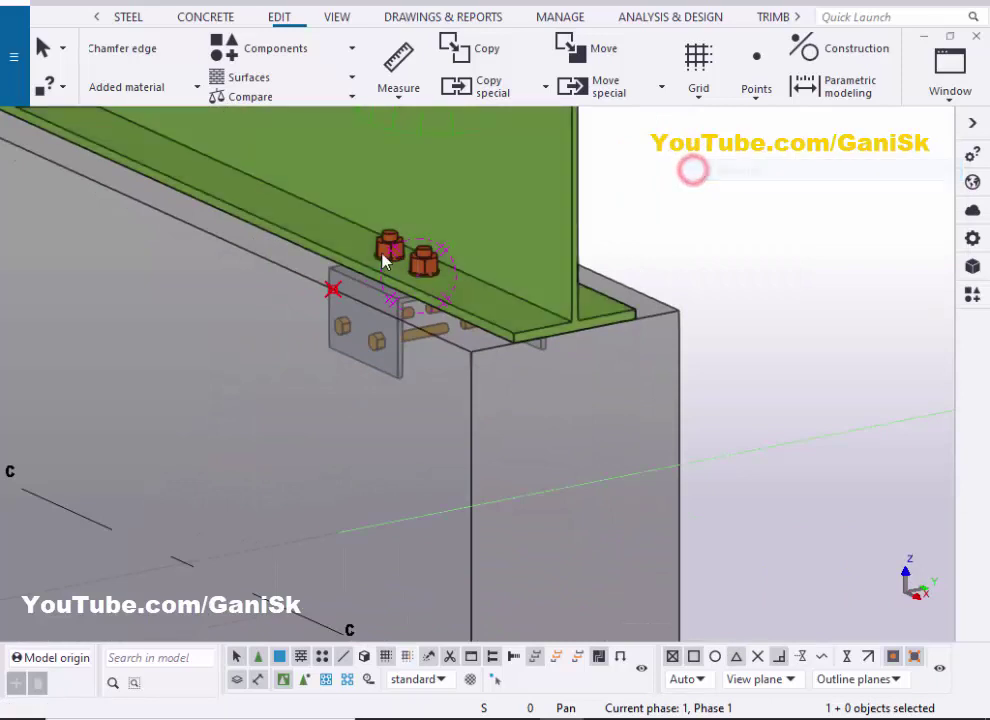
# Open the placed support angle component's properties and choose the L5X5X1/2 profile for its Left Angle
pyautogui.scroll(2, 420, 262)
pyautogui.doubleClick(455, 287)
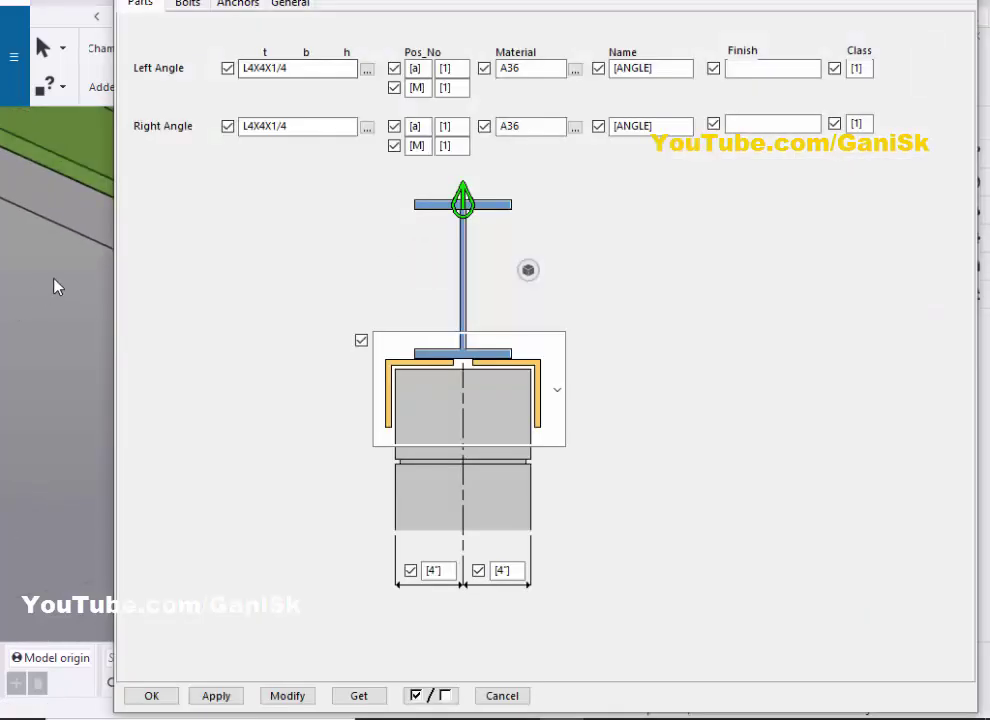
pyautogui.scroll(-5, 38, 208)
pyautogui.scroll(3, 93, 278)
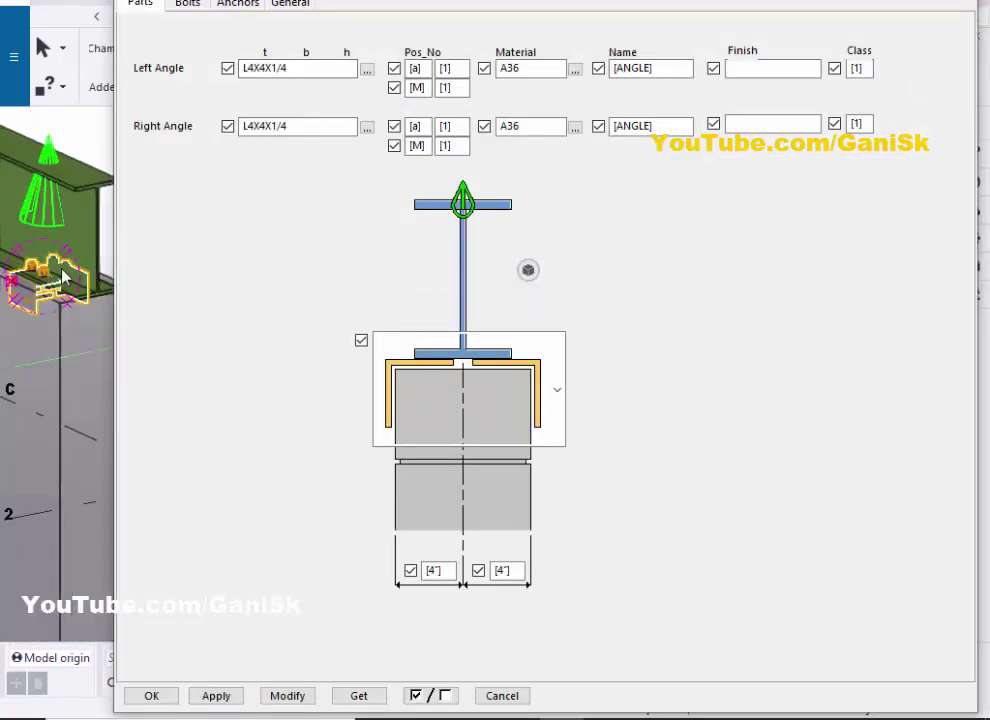
pyautogui.scroll(3, 38, 297)
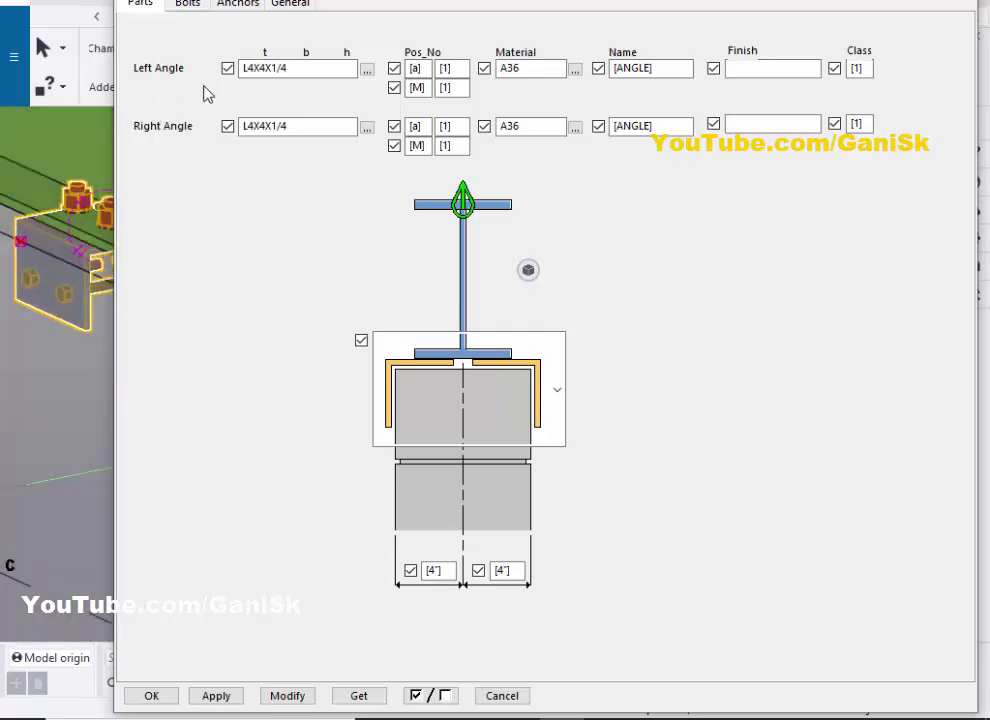
pyautogui.click(367, 70)
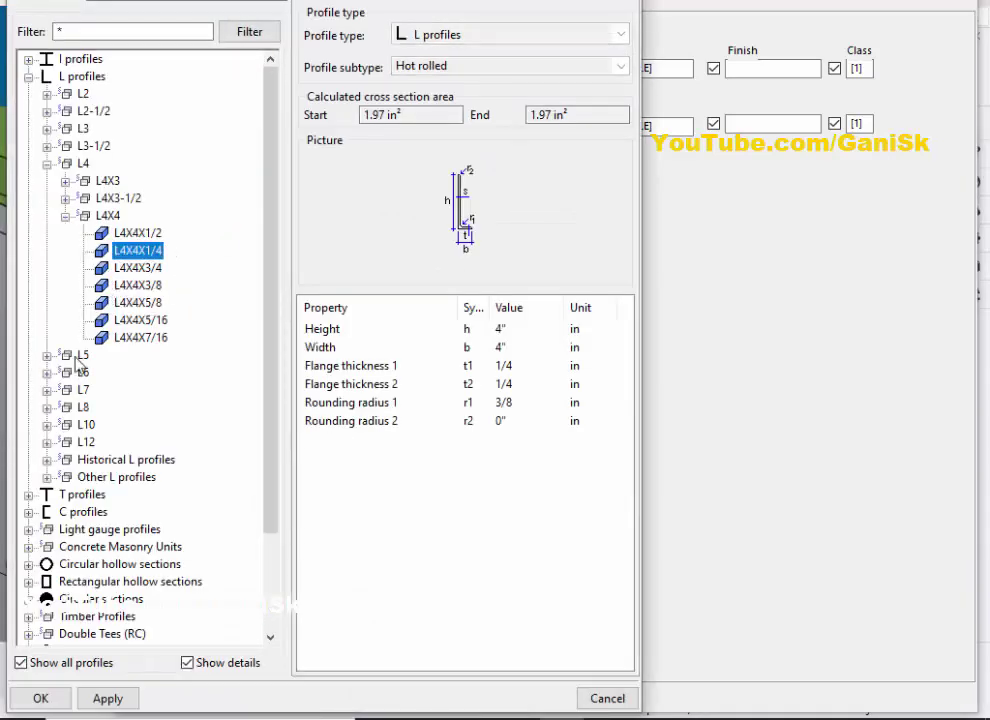
pyautogui.click(46, 356)
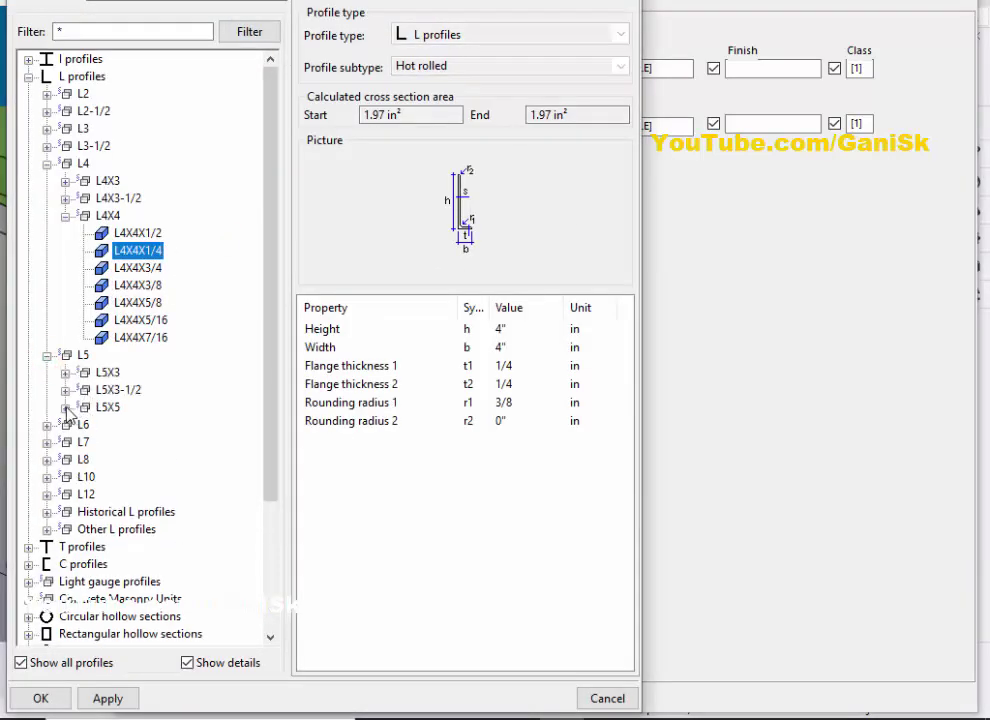
pyautogui.click(64, 407)
pyautogui.click(140, 425)
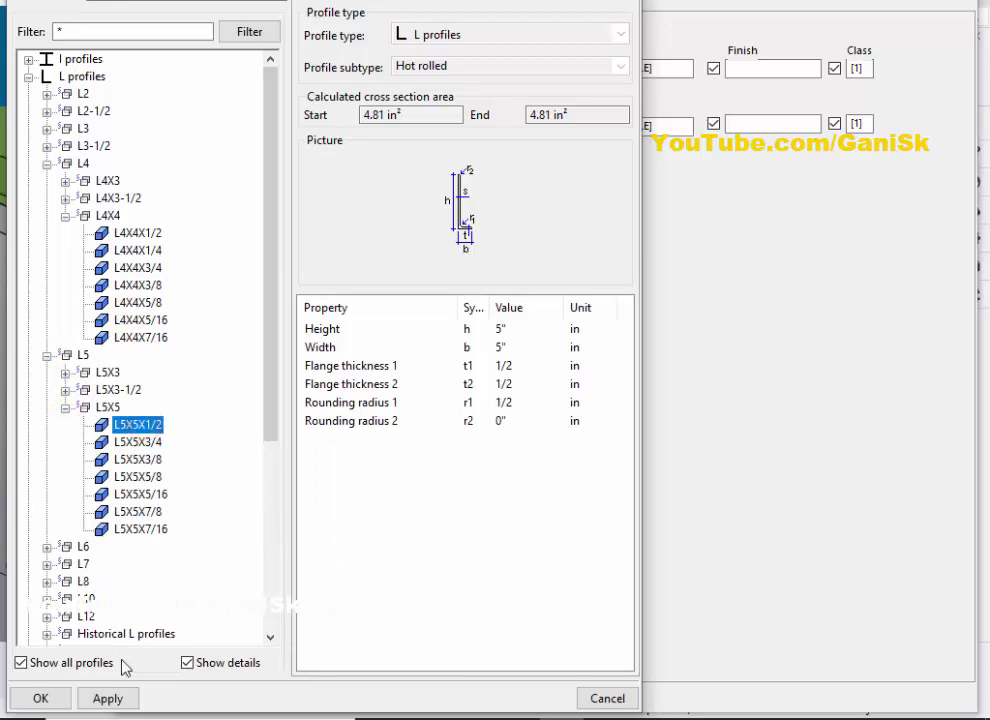
pyautogui.click(108, 698)
pyautogui.click(48, 703)
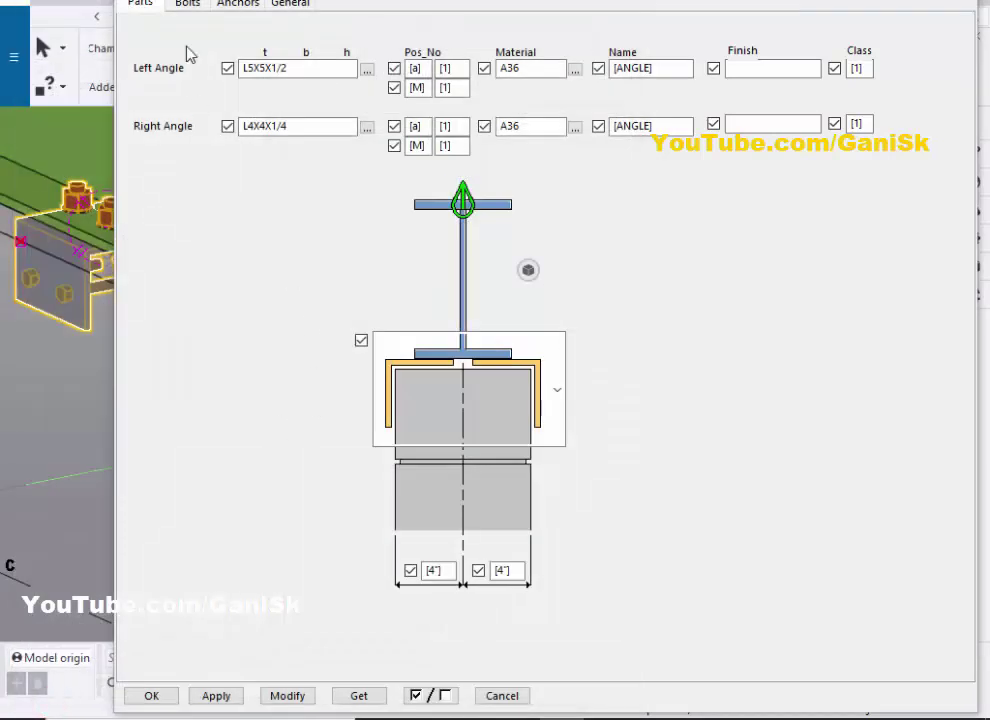
# Copy the L5X5X1/2 profile to the Right Angle and modify the placed component with it
pyautogui.doubleClick(297, 72)
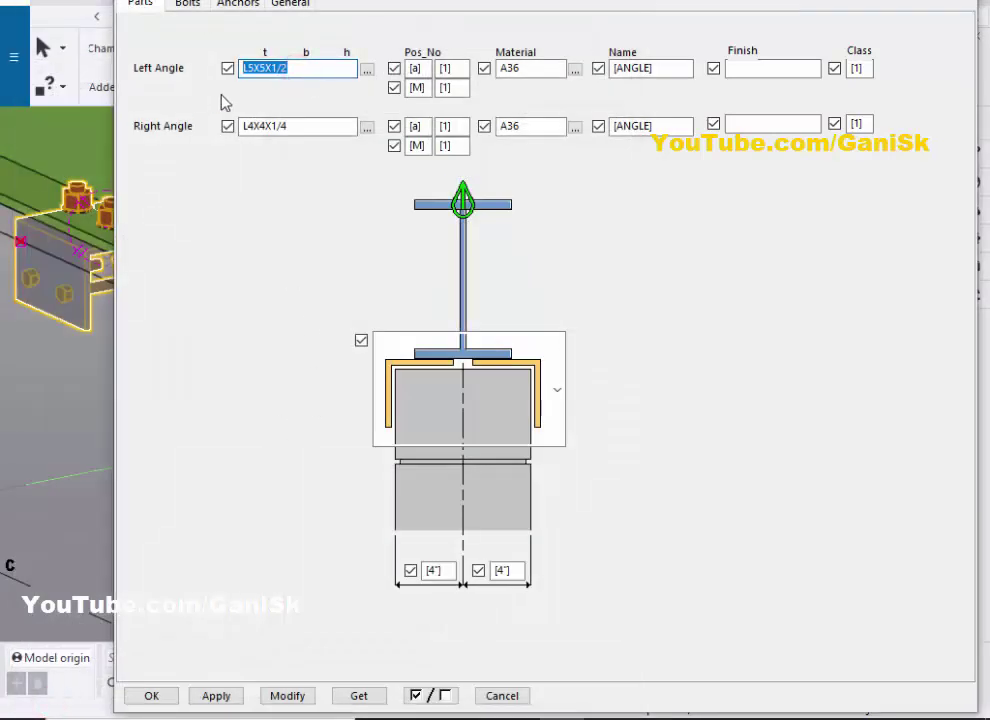
pyautogui.doubleClick(299, 127)
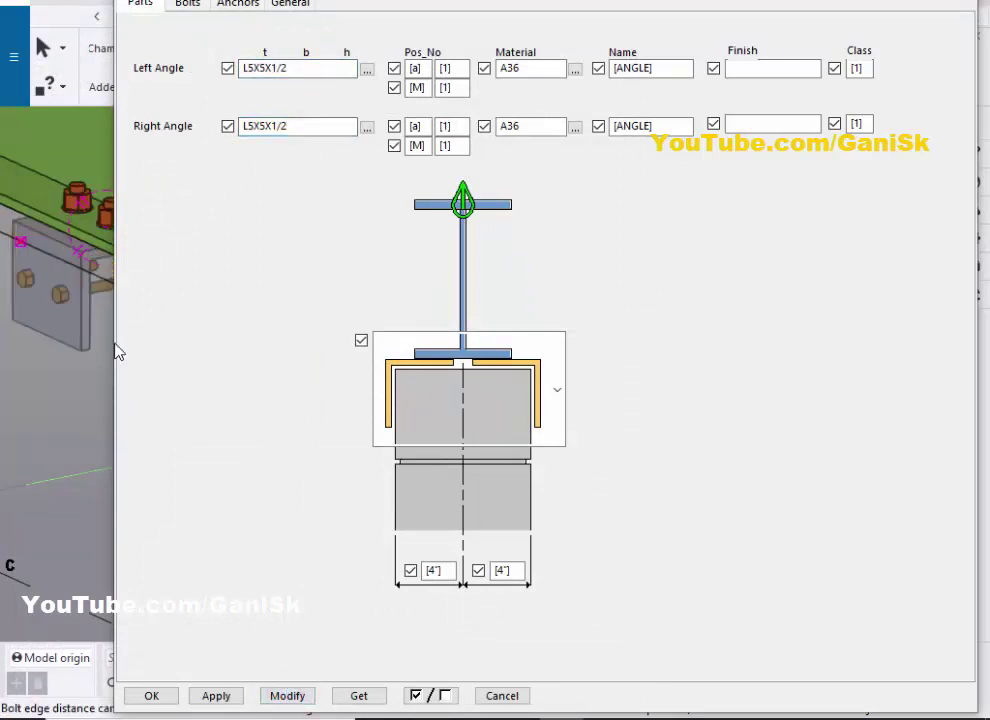
pyautogui.scroll(3, 79, 300)
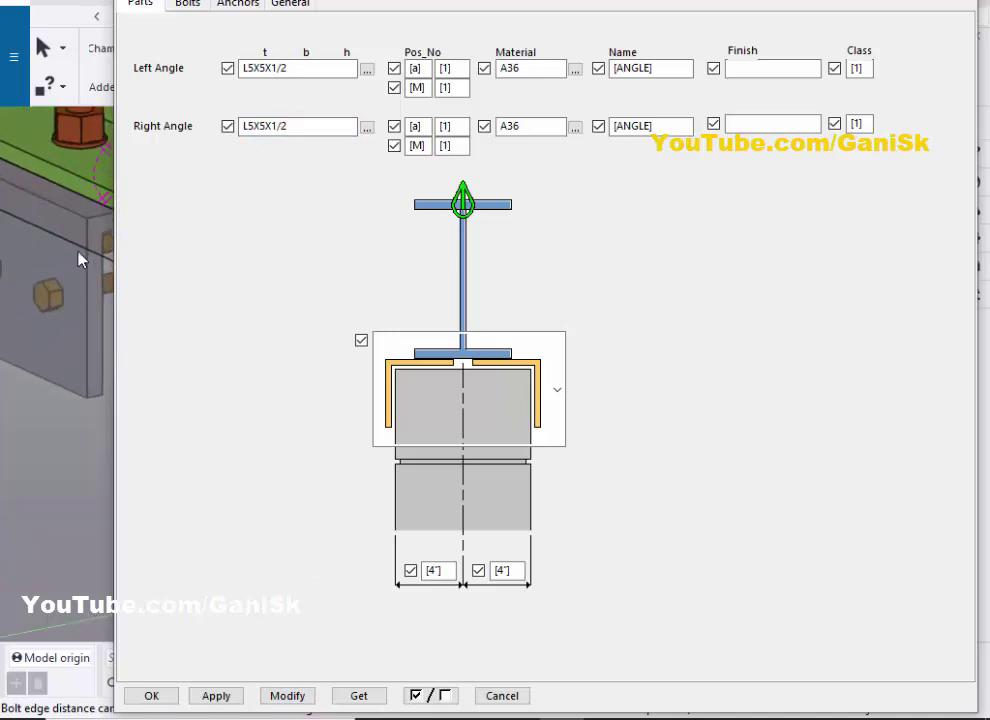
pyautogui.scroll(-3, 70, 310)
pyautogui.scroll(3, 70, 316)
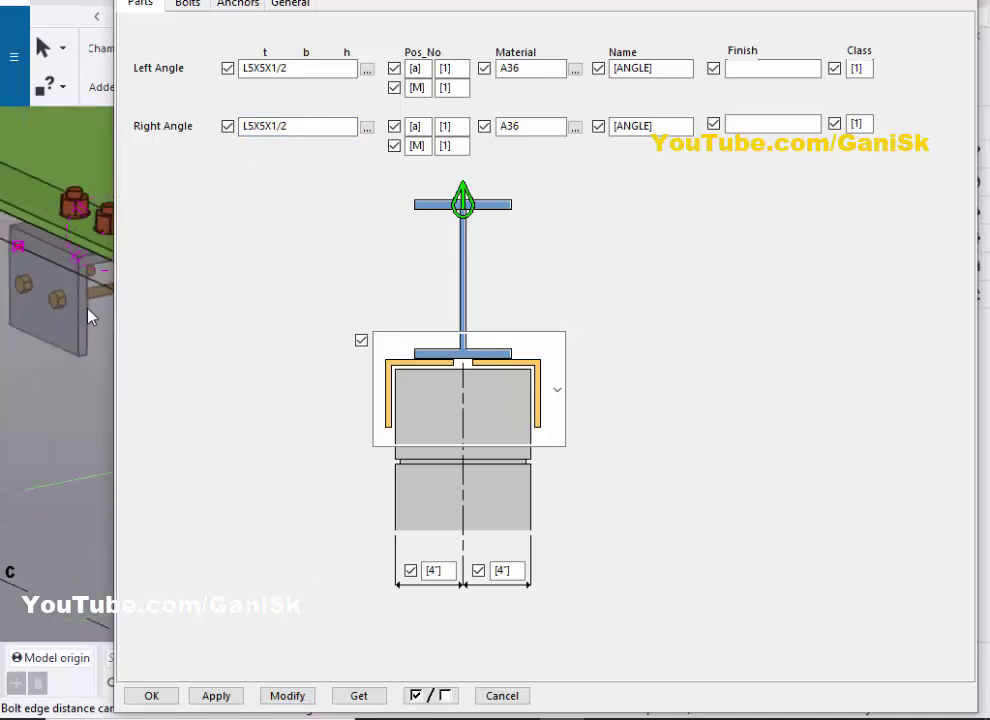
pyautogui.scroll(-5, 70, 295)
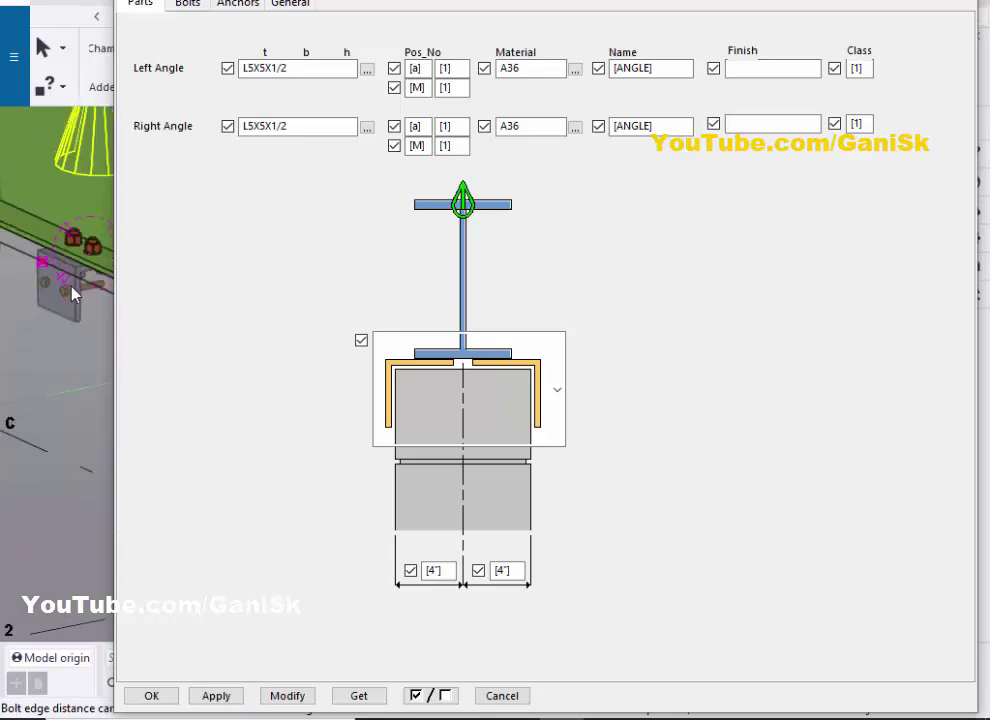
pyautogui.scroll(3, 54, 302)
pyautogui.scroll(3, 55, 303)
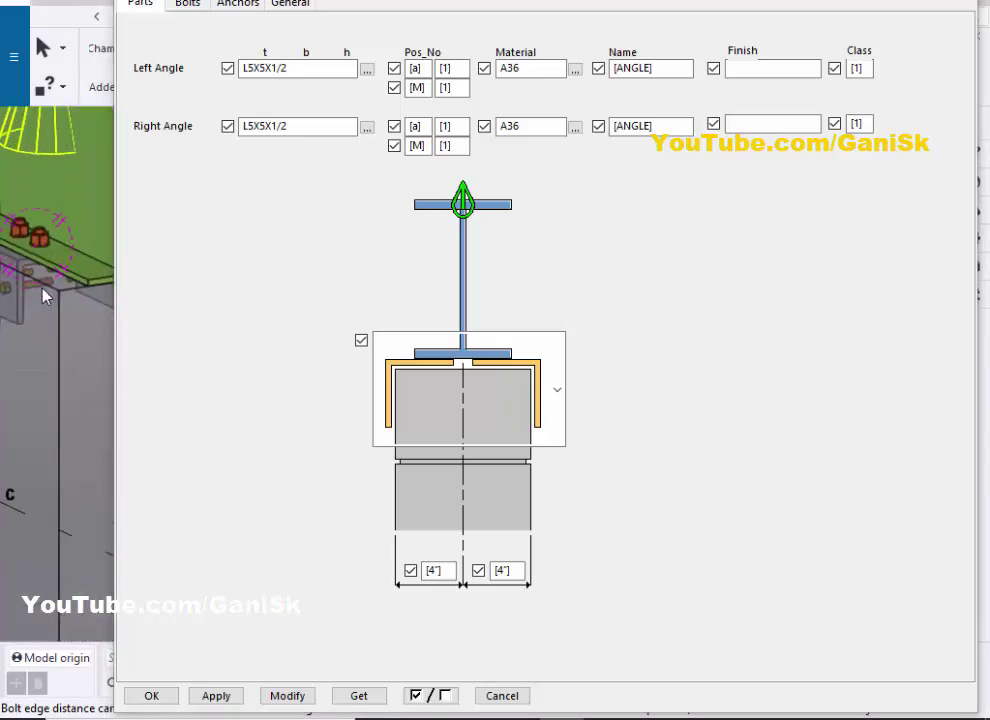
pyautogui.scroll(-2, 46, 273)
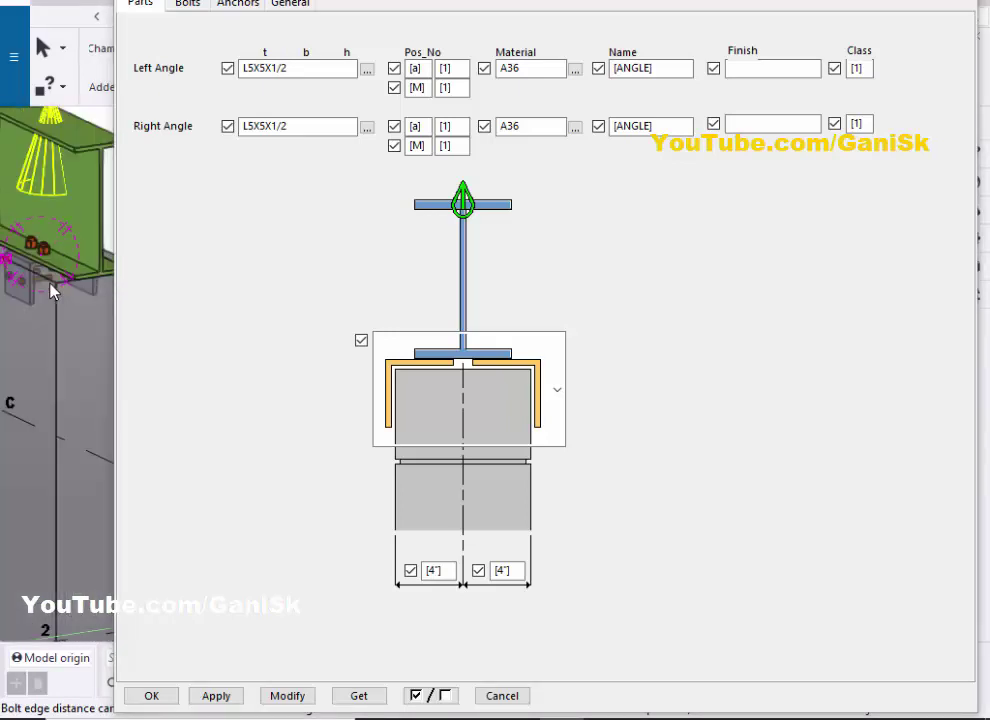
# Set both distances from the beam's centreline to the wall faces to 6" and apply them to the component
pyautogui.doubleClick(441, 571)
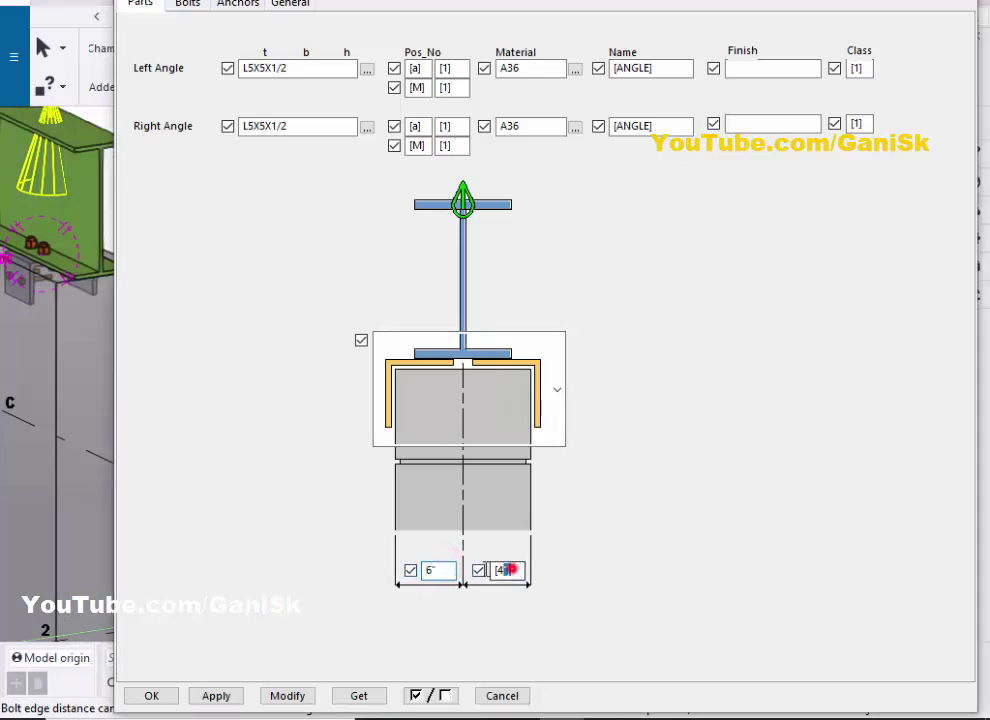
pyautogui.doubleClick(508, 570)
pyautogui.write('6')
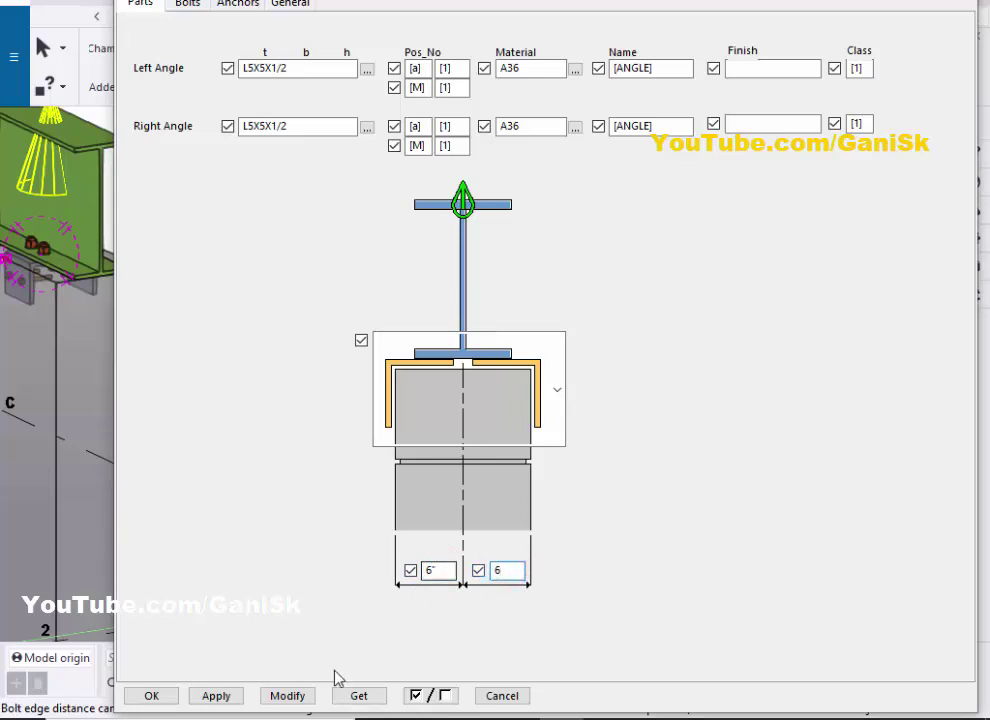
pyautogui.click(220, 696)
pyautogui.click(151, 696)
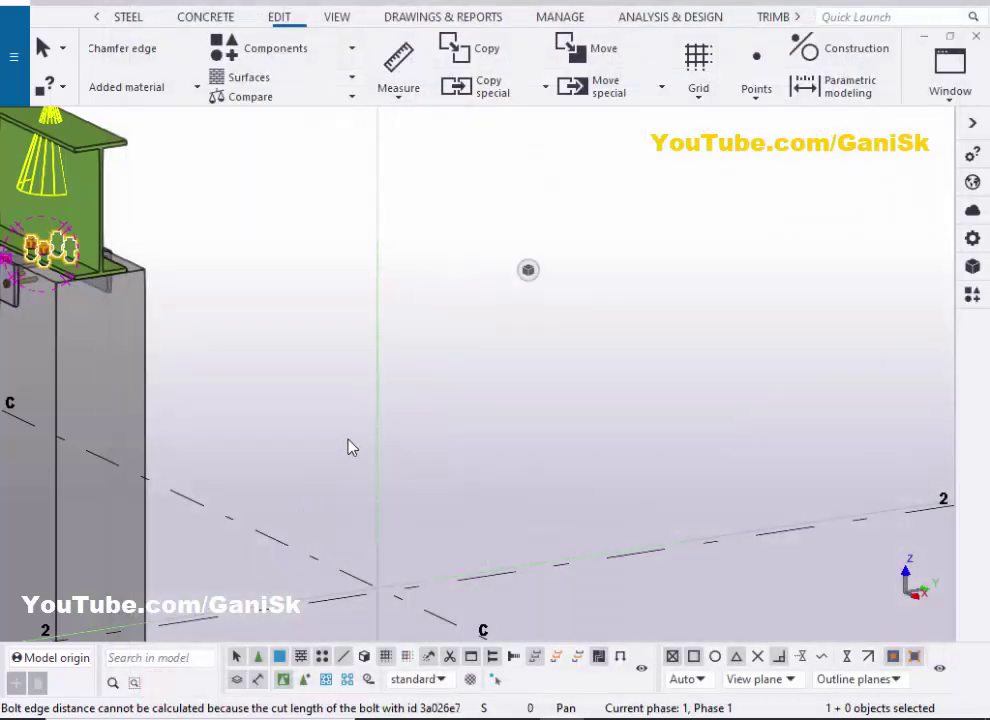
# Check the concrete wall's total thickness in its Wall layout properties and close them unchanged
pyautogui.scroll(6, 128, 398)
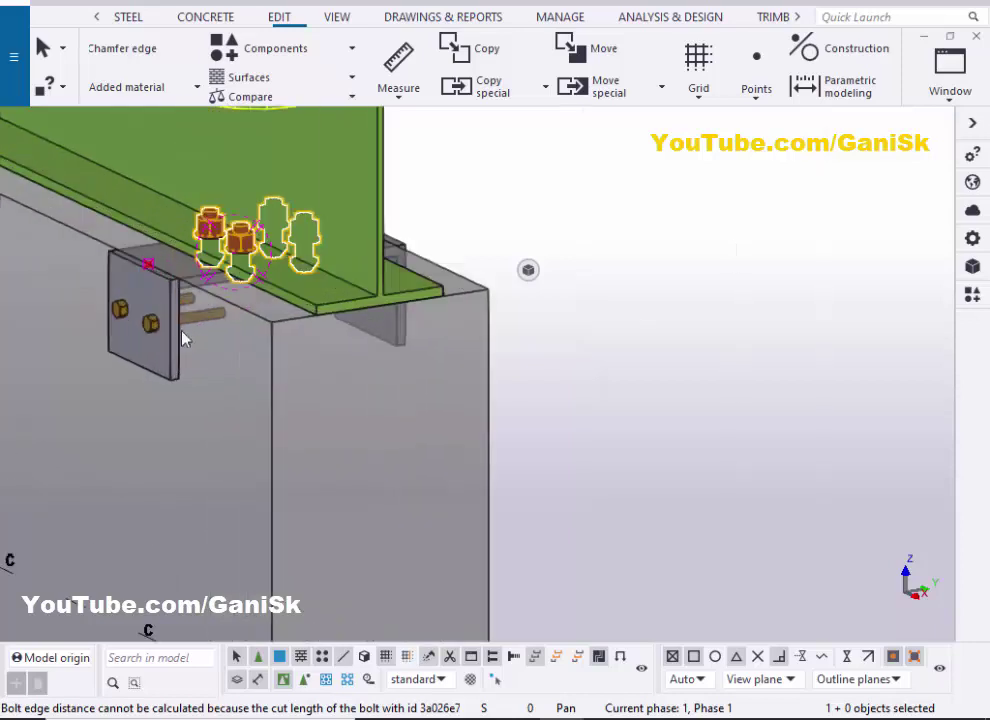
pyautogui.scroll(-3, 183, 340)
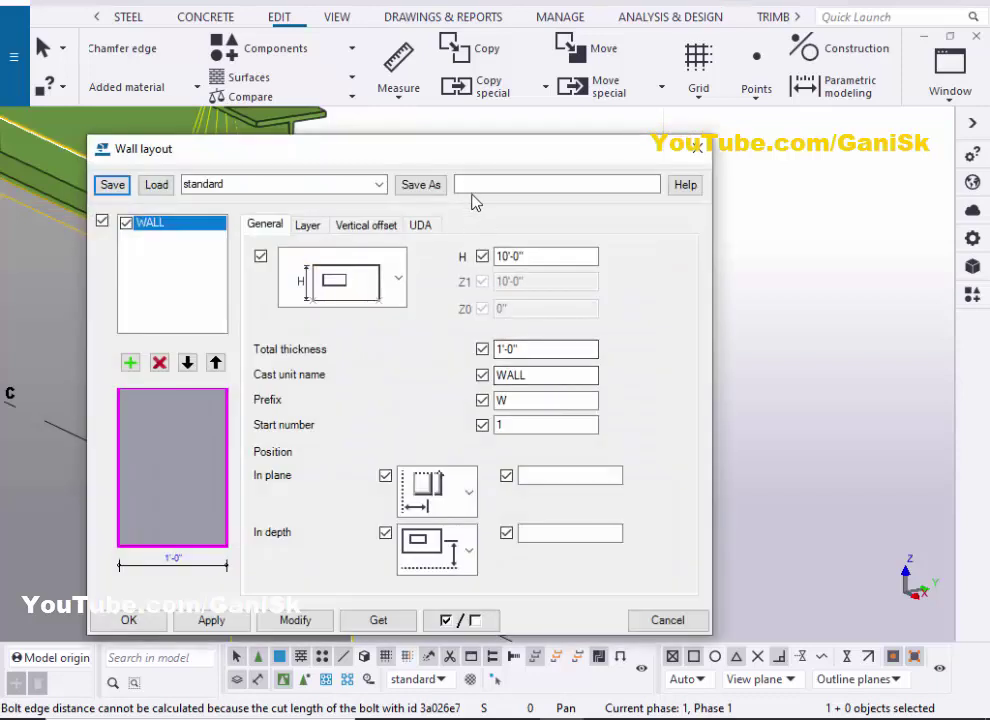
pyautogui.moveTo(484, 148); pyautogui.dragTo(762, 95)
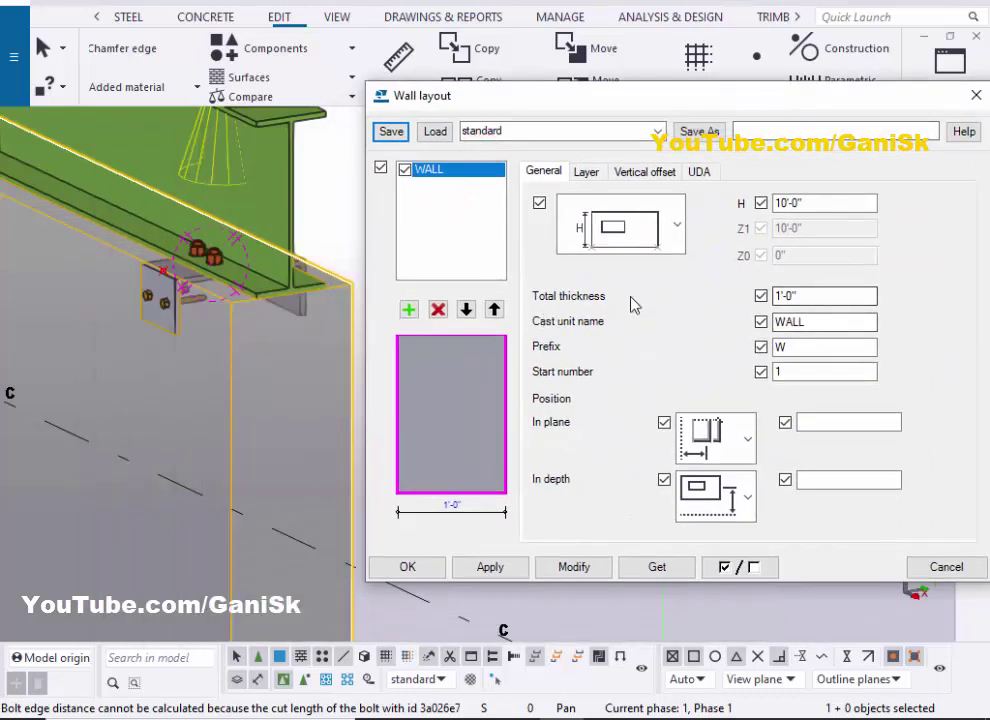
pyautogui.doubleClick(808, 298)
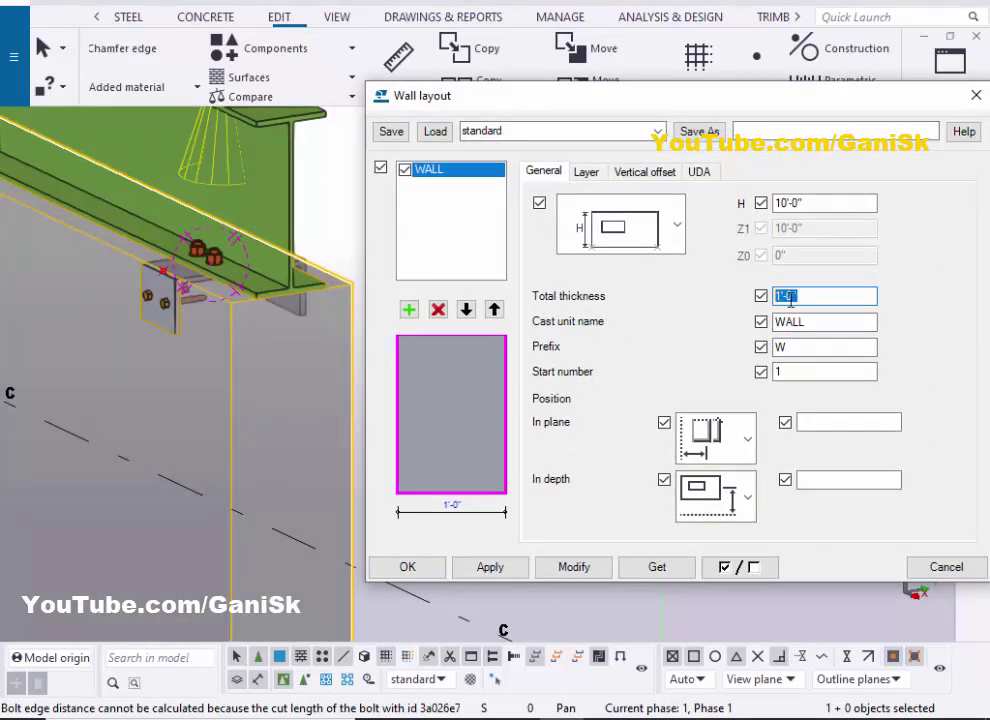
pyautogui.click(977, 96)
# Reopen the properties of the CMU Wall Support Angle component at the beam end
pyautogui.scroll(2, 167, 300)
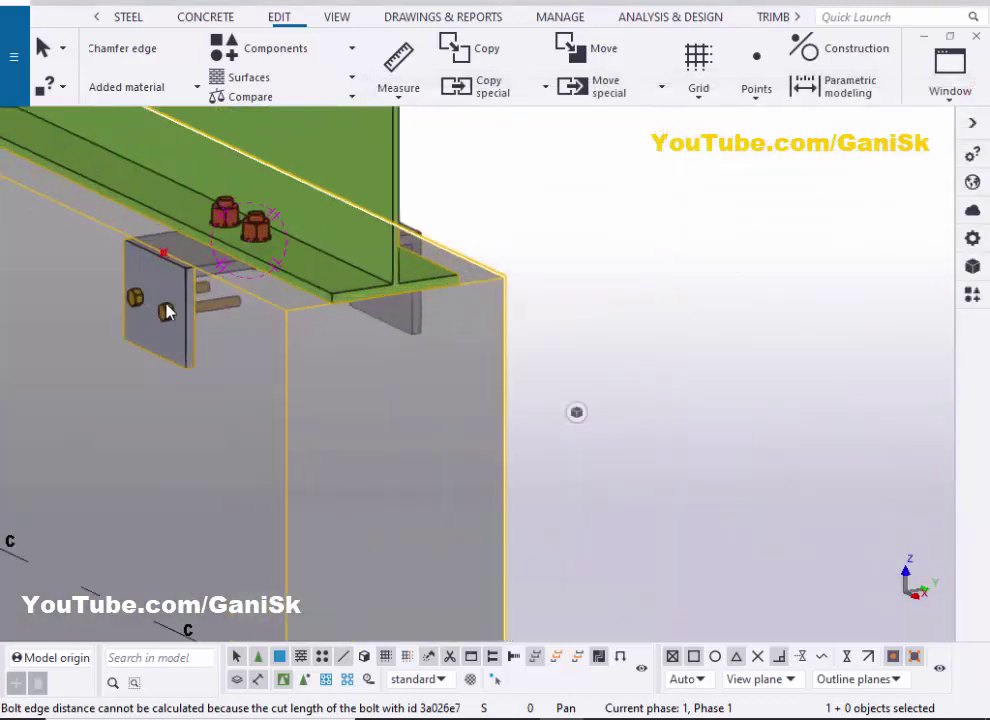
pyautogui.doubleClick(164, 313)
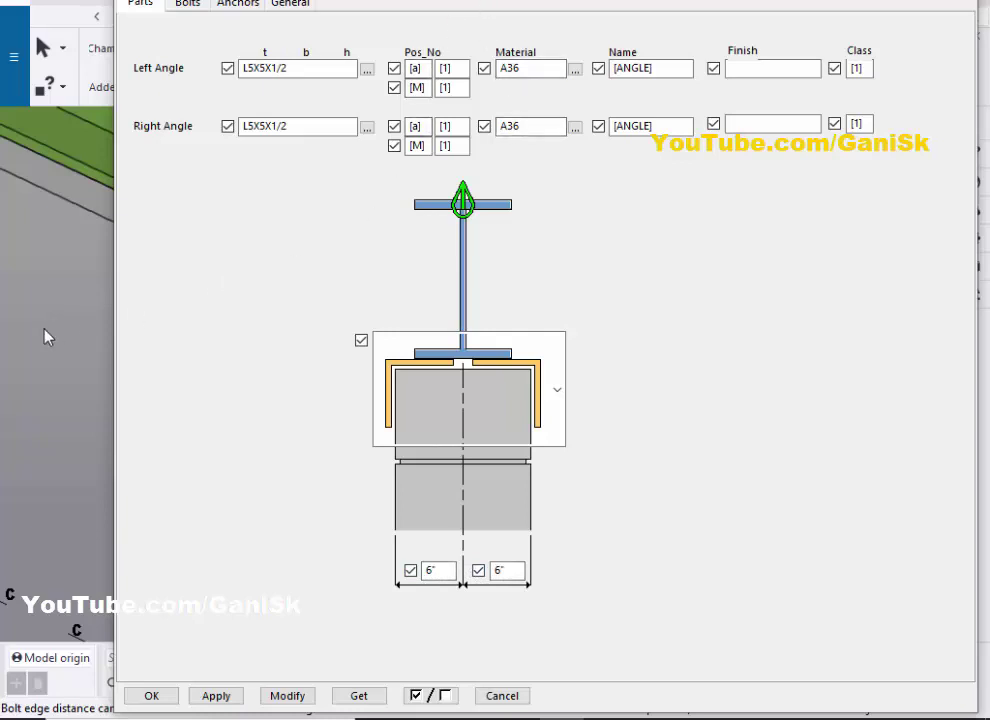
pyautogui.scroll(-3, 44, 337)
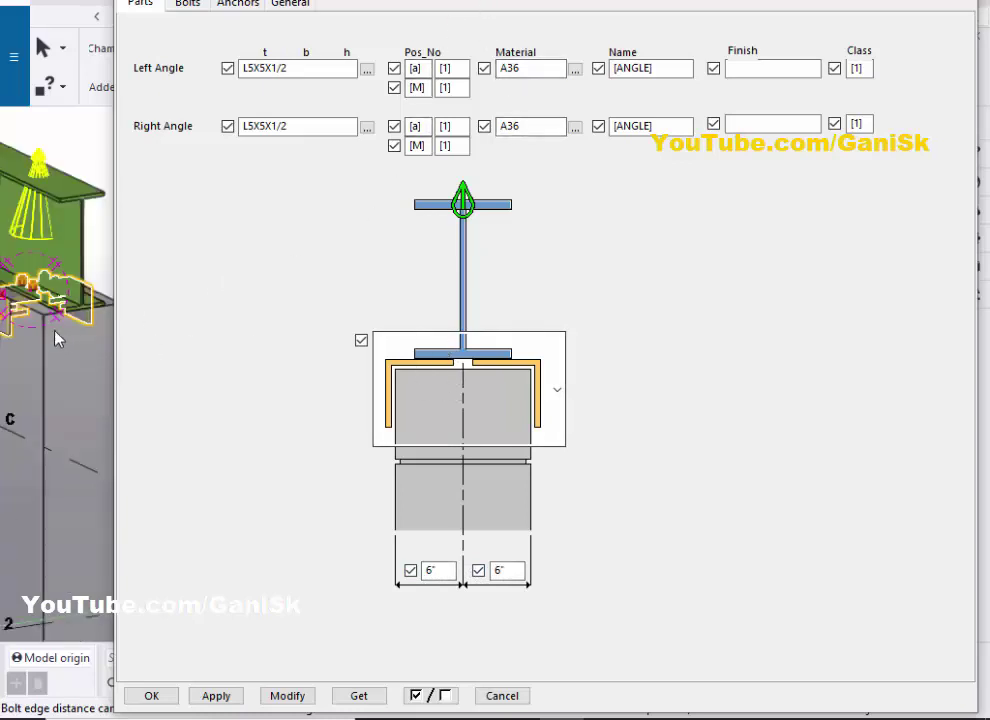
pyautogui.scroll(2, 55, 338)
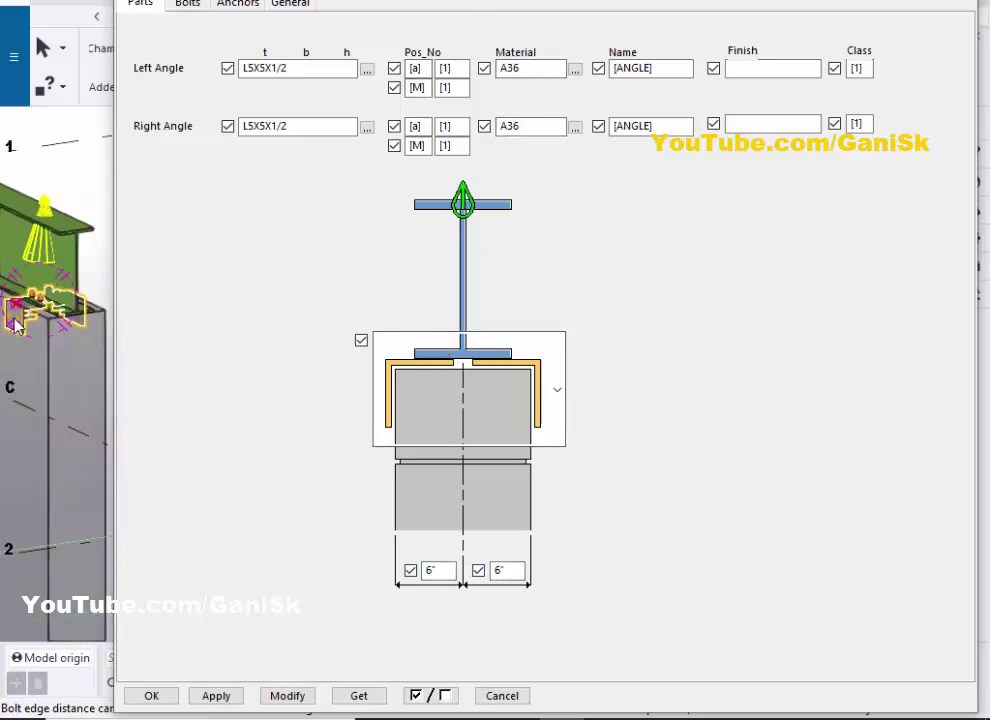
# Switch the component's arrangement to a left angle only and modify the placed connection with it
pyautogui.click(559, 394)
pyautogui.click(477, 25)
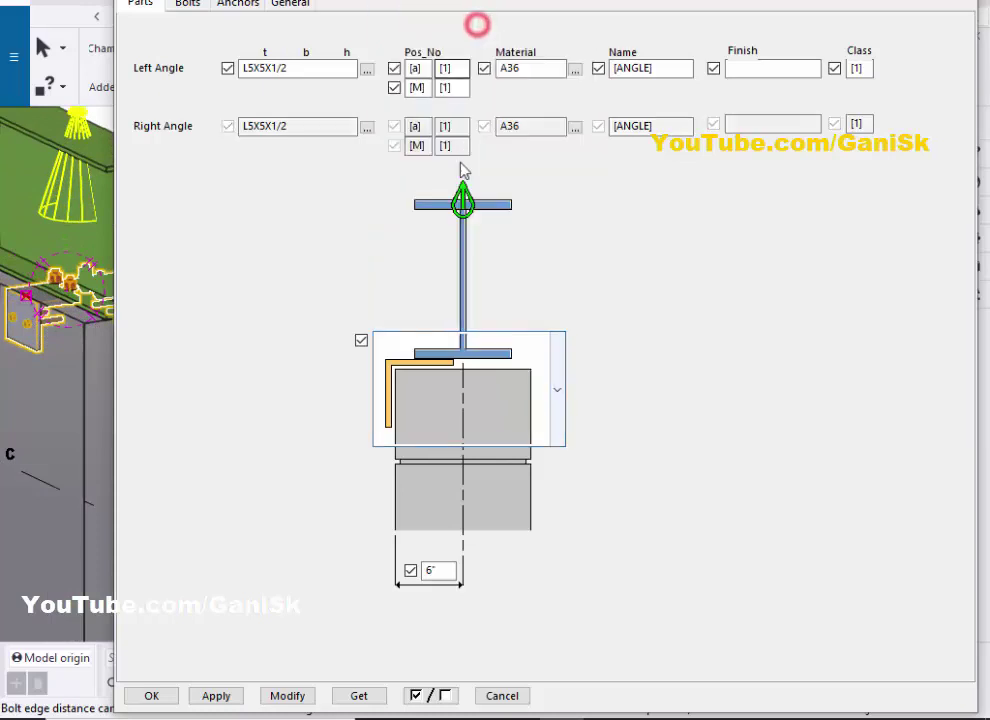
pyautogui.click(284, 695)
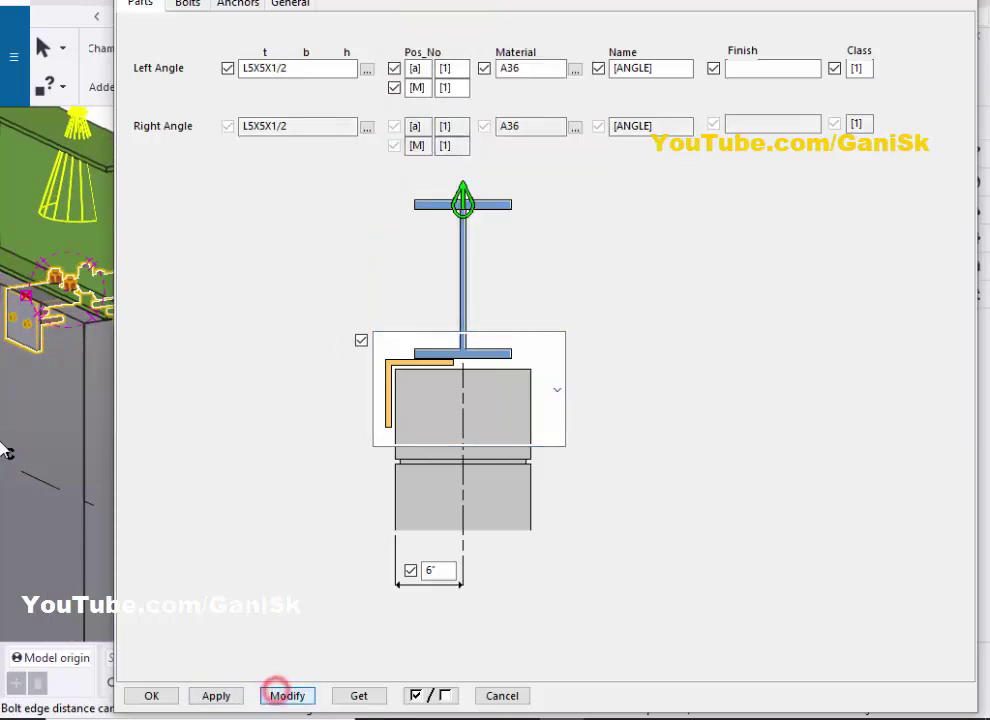
pyautogui.scroll(-5, 40, 420)
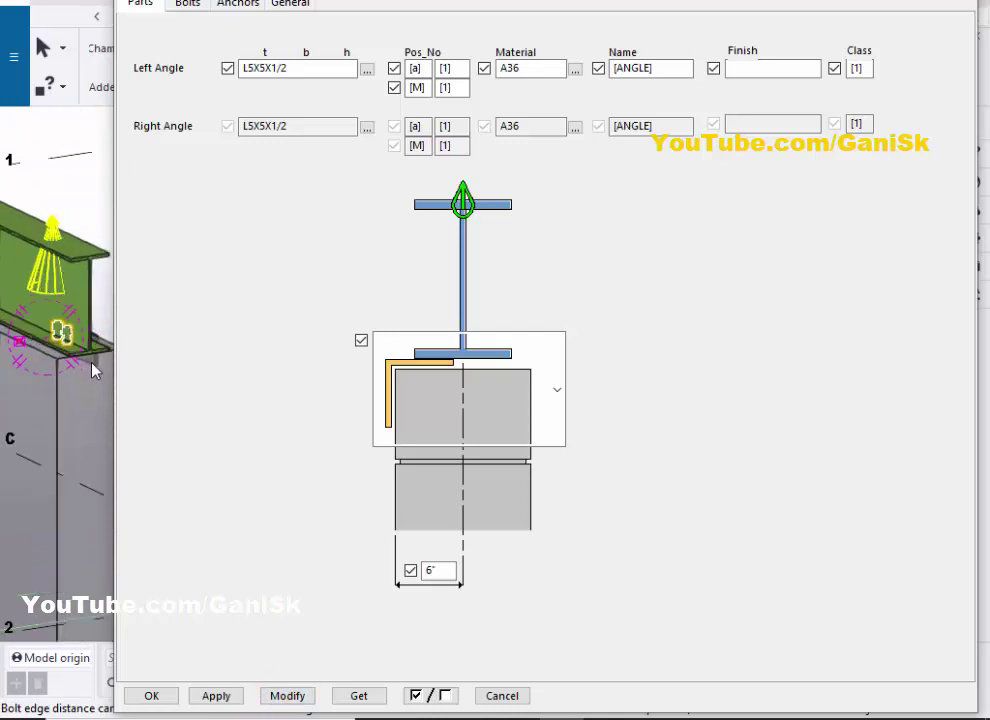
pyautogui.scroll(3, 92, 370)
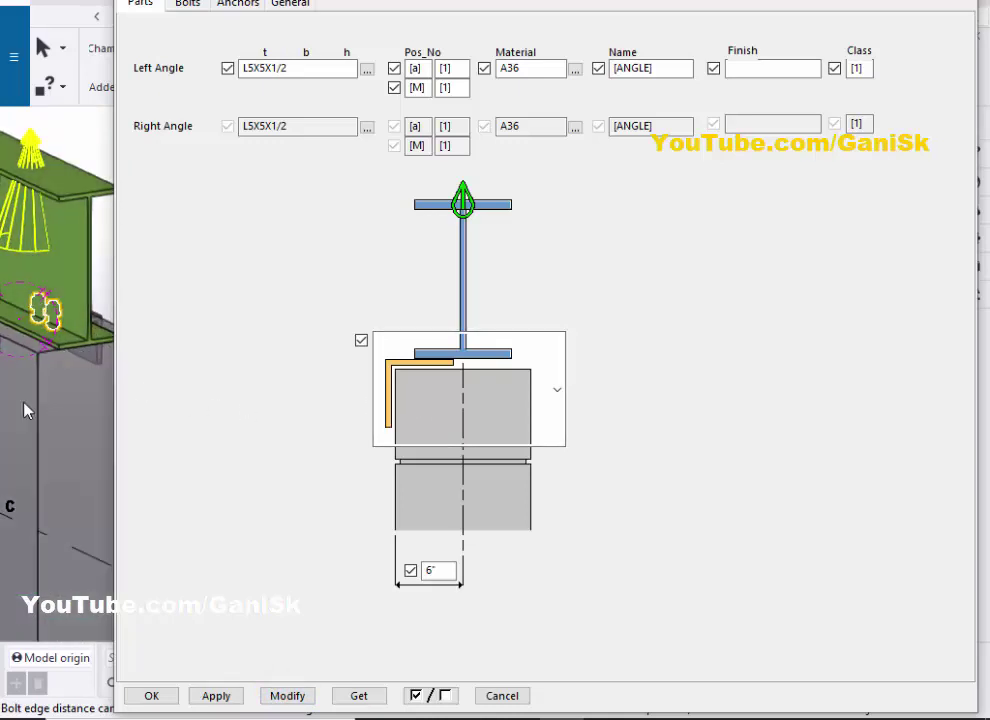
# Change the arrangement to a right angle only and modify the placed connection with it
pyautogui.click(557, 413)
pyautogui.click(486, 161)
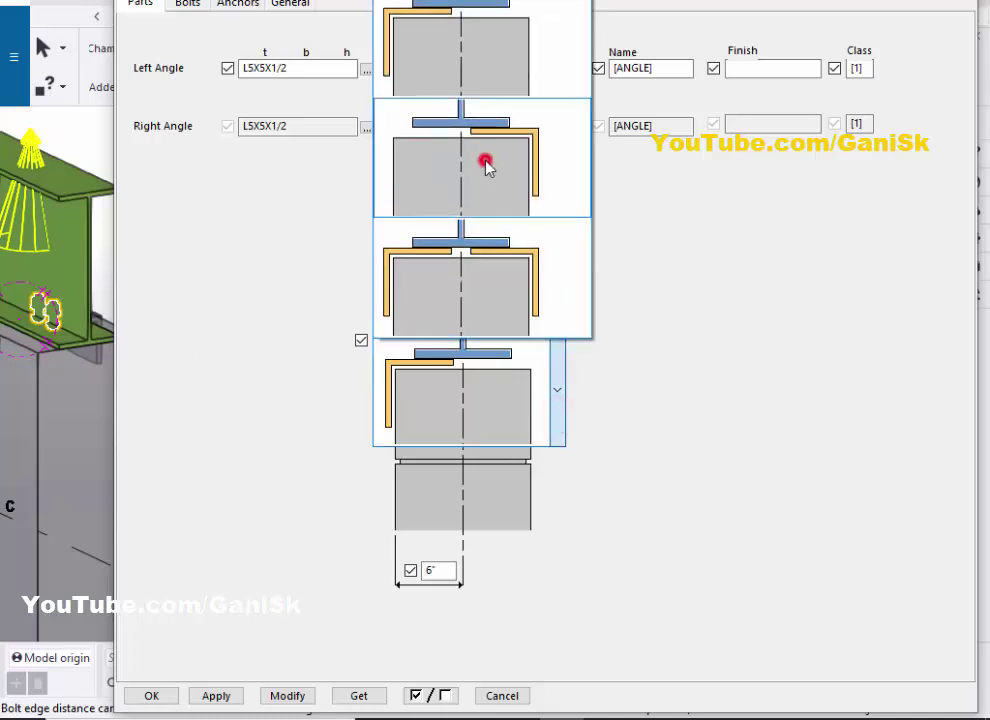
pyautogui.click(292, 695)
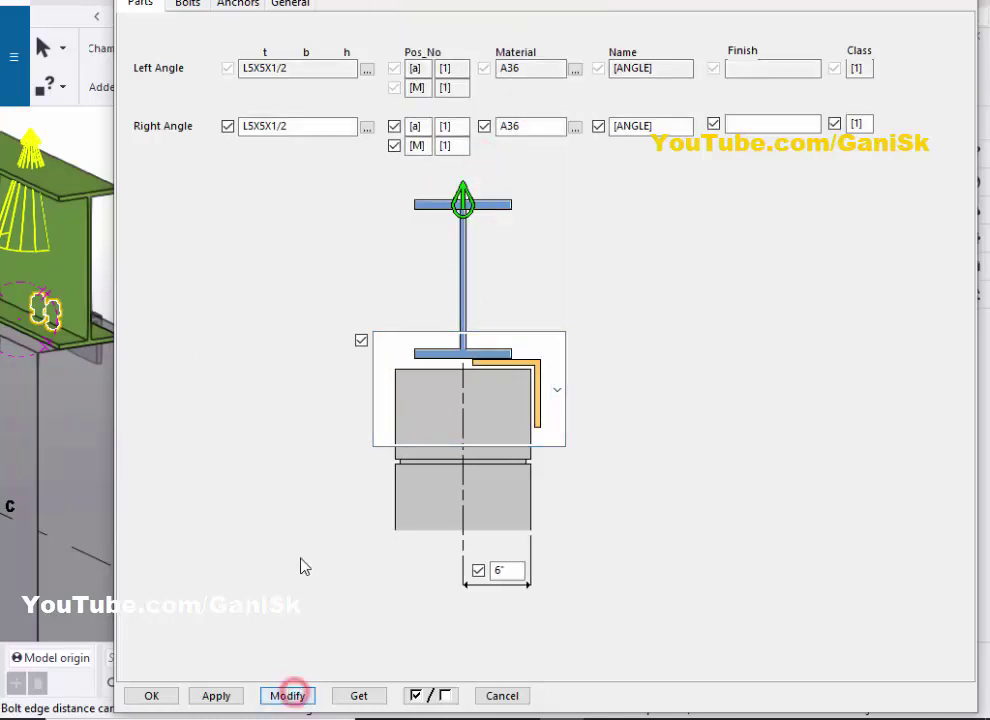
pyautogui.scroll(-4, 55, 417)
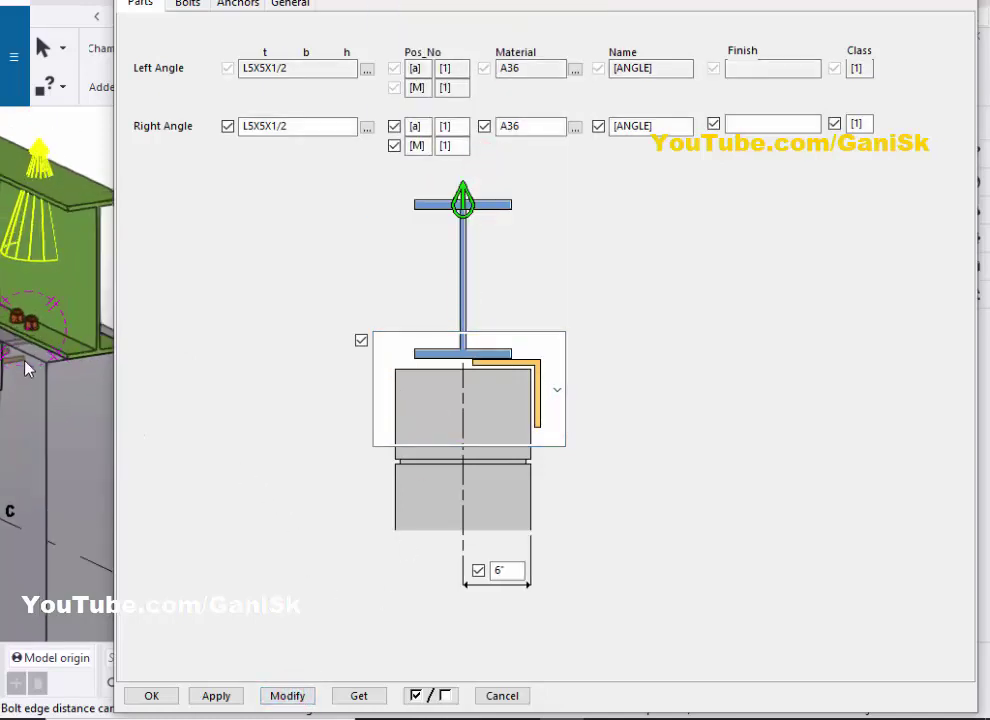
pyautogui.scroll(2, 20, 370)
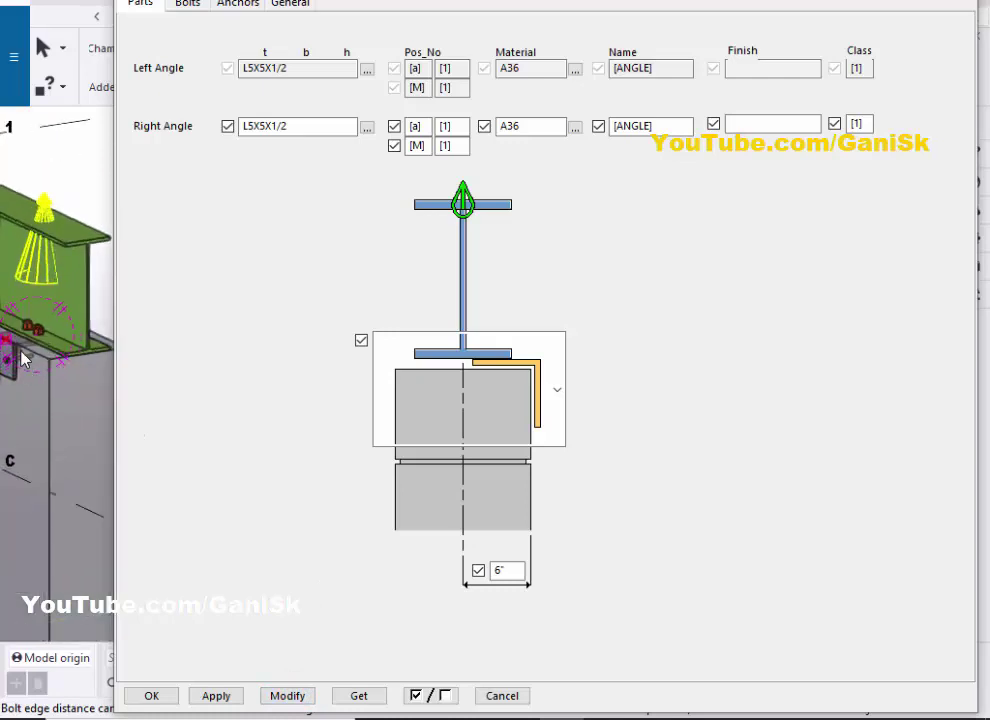
# Set the arrangement to angles on both sides of the wall and modify the placed connection
pyautogui.click(552, 404)
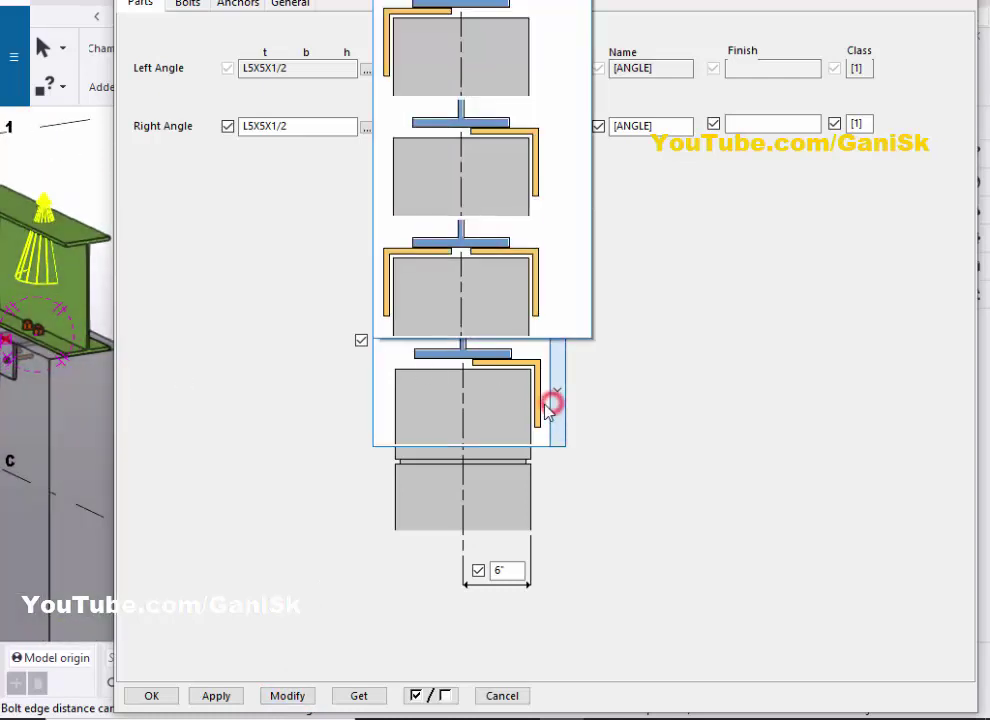
pyautogui.click(480, 267)
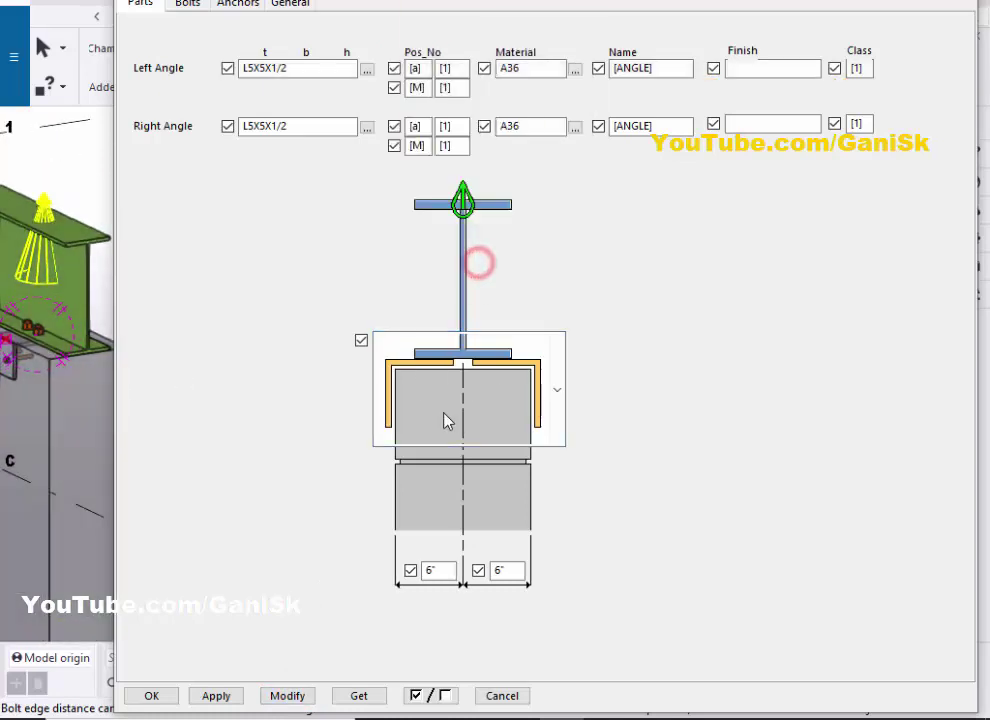
pyautogui.click(272, 695)
pyautogui.scroll(-1, 58, 385)
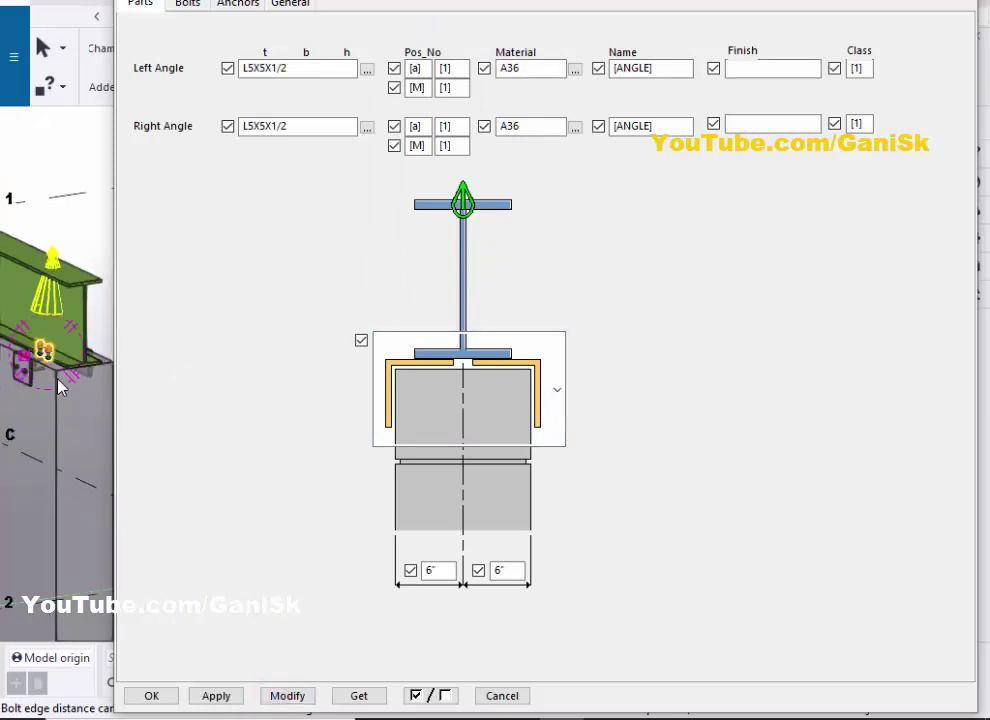
pyautogui.moveTo(58, 385)
pyautogui.mouseDown(button='middle')
pyautogui.moveTo(32, 273)
pyautogui.moveTo(60, 249)
pyautogui.moveTo(49, 288)
pyautogui.moveTo(70, 378)
pyautogui.mouseUp(button='middle')
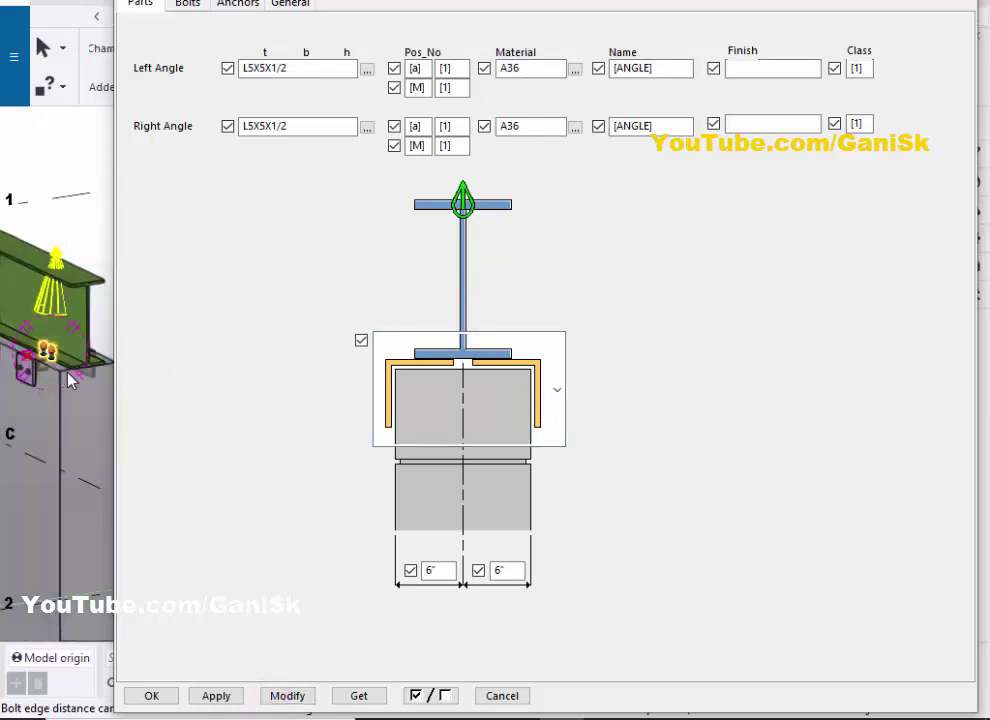
# Set the anchor Bolt Size to 5/8 for both the left and right angles and modify the connection
pyautogui.click(240, 4)
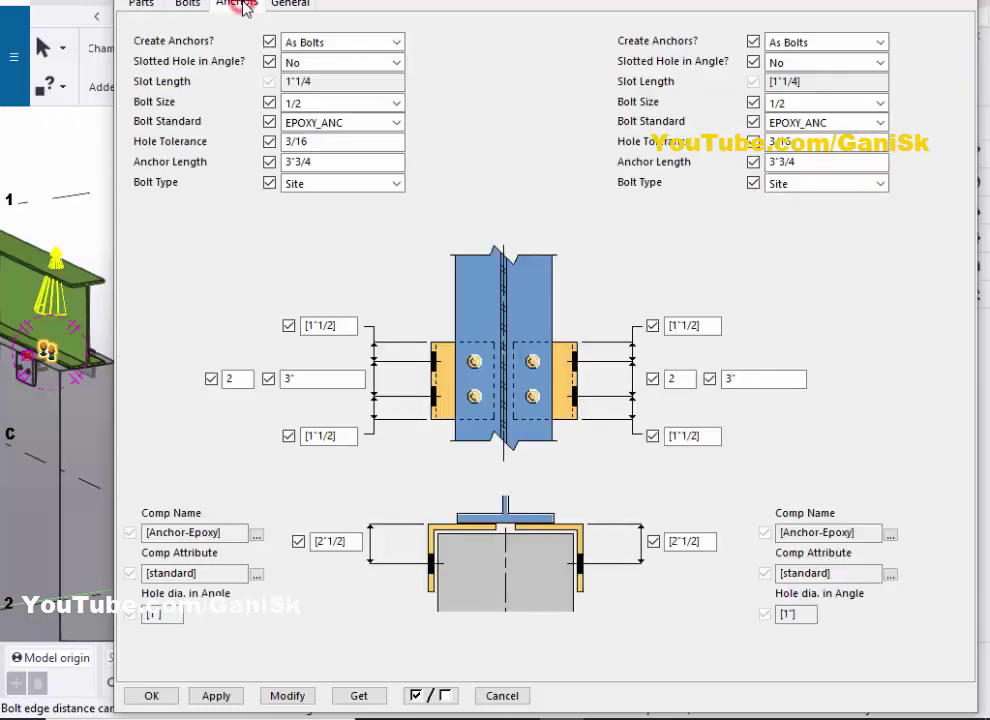
pyautogui.click(308, 104)
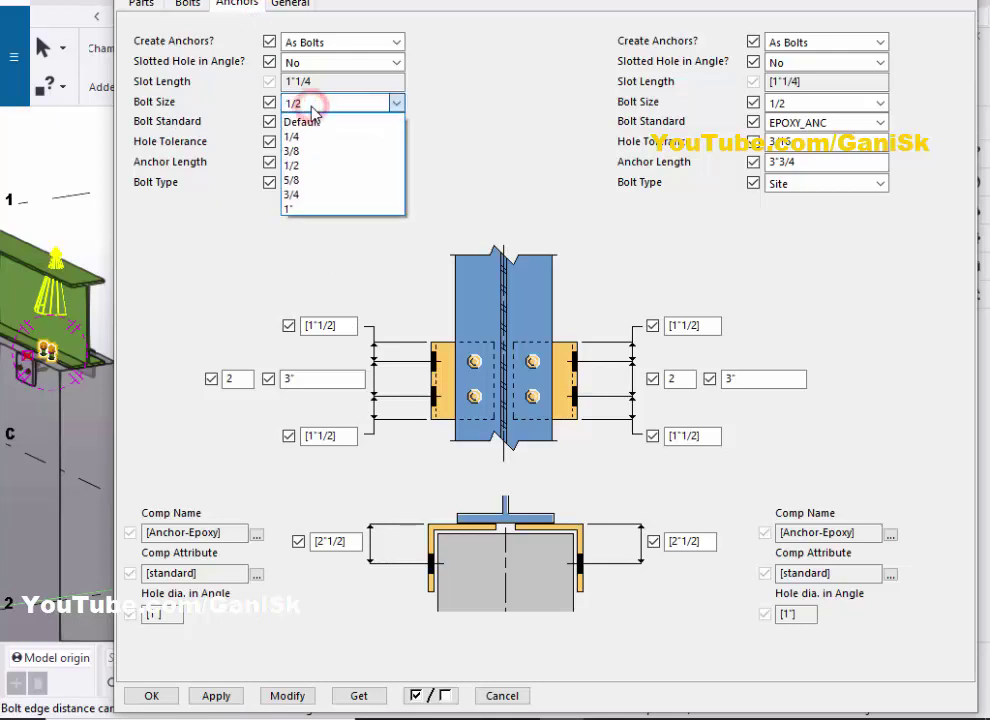
pyautogui.click(316, 180)
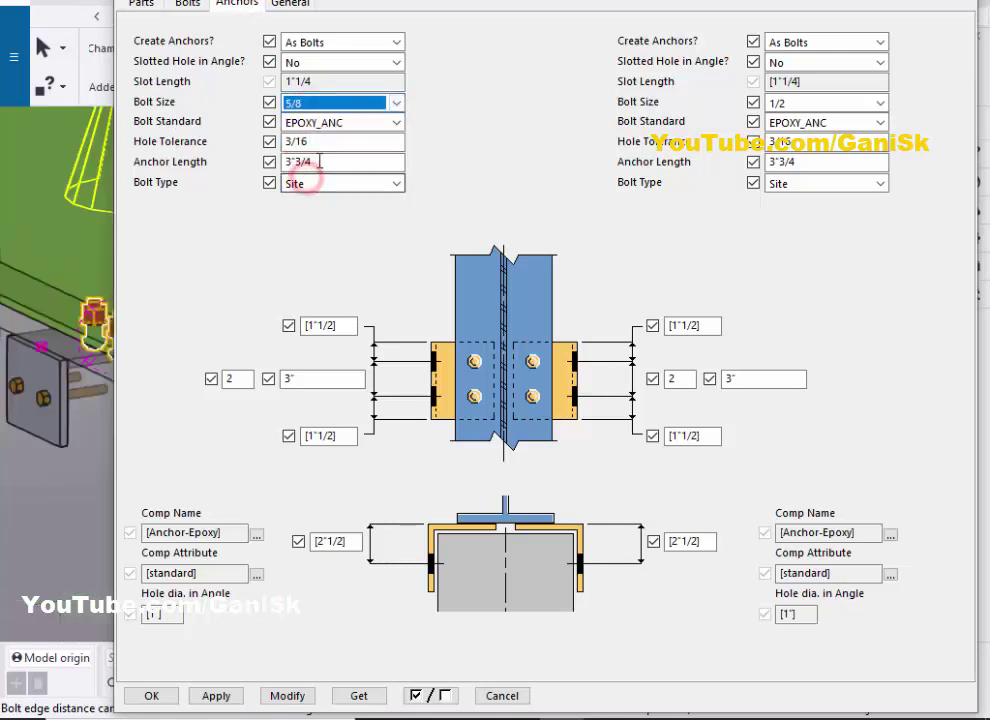
pyautogui.click(803, 102)
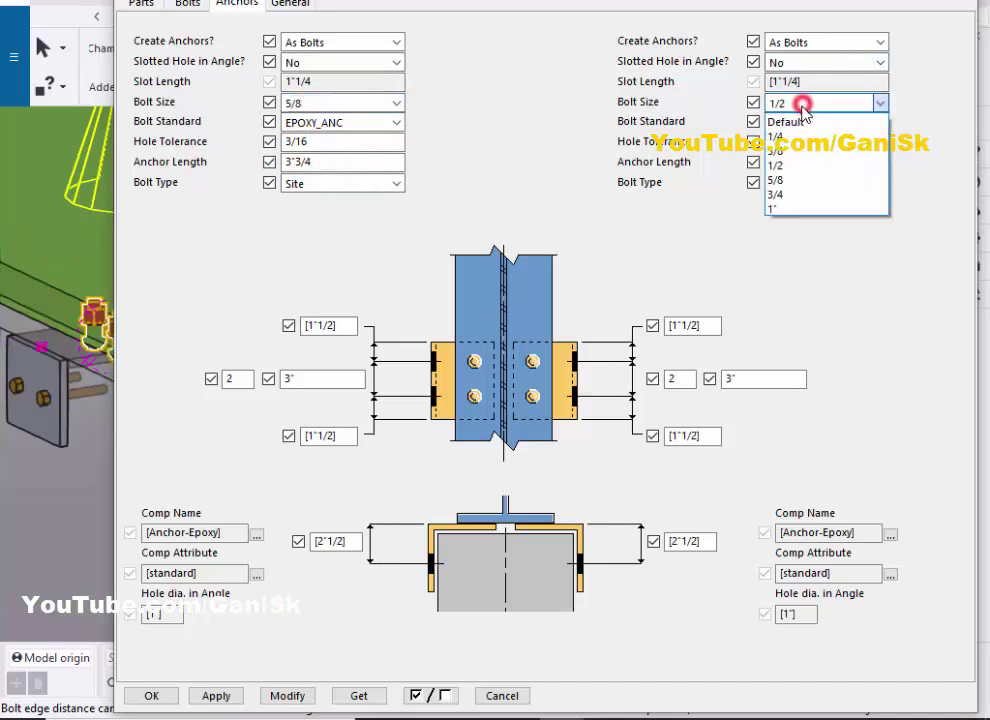
pyautogui.click(783, 151)
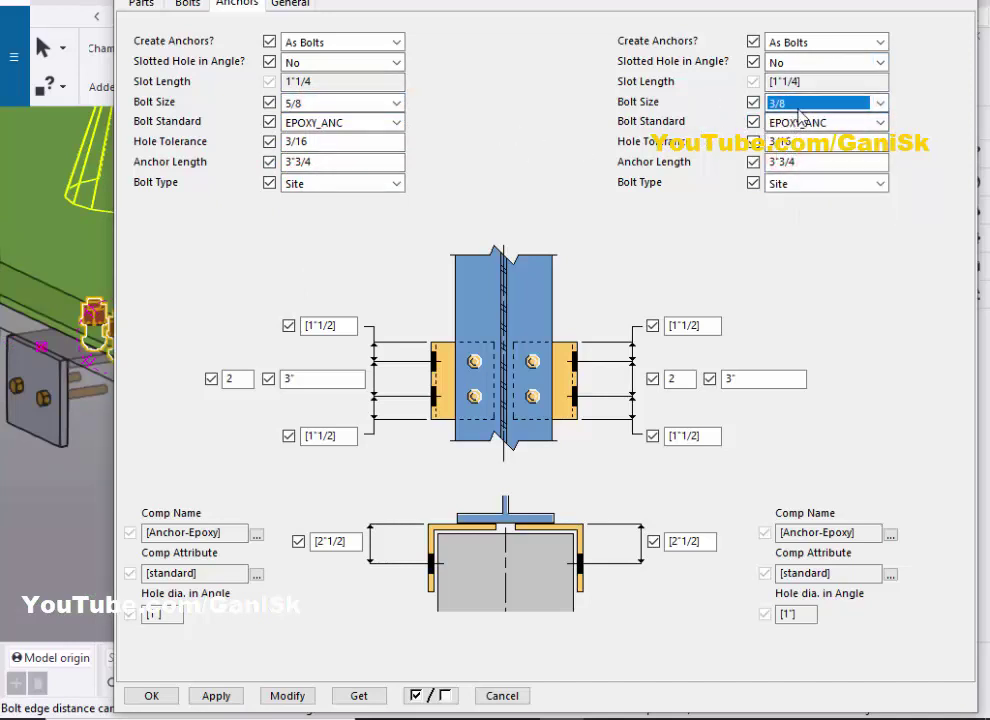
pyautogui.click(803, 102)
pyautogui.click(791, 168)
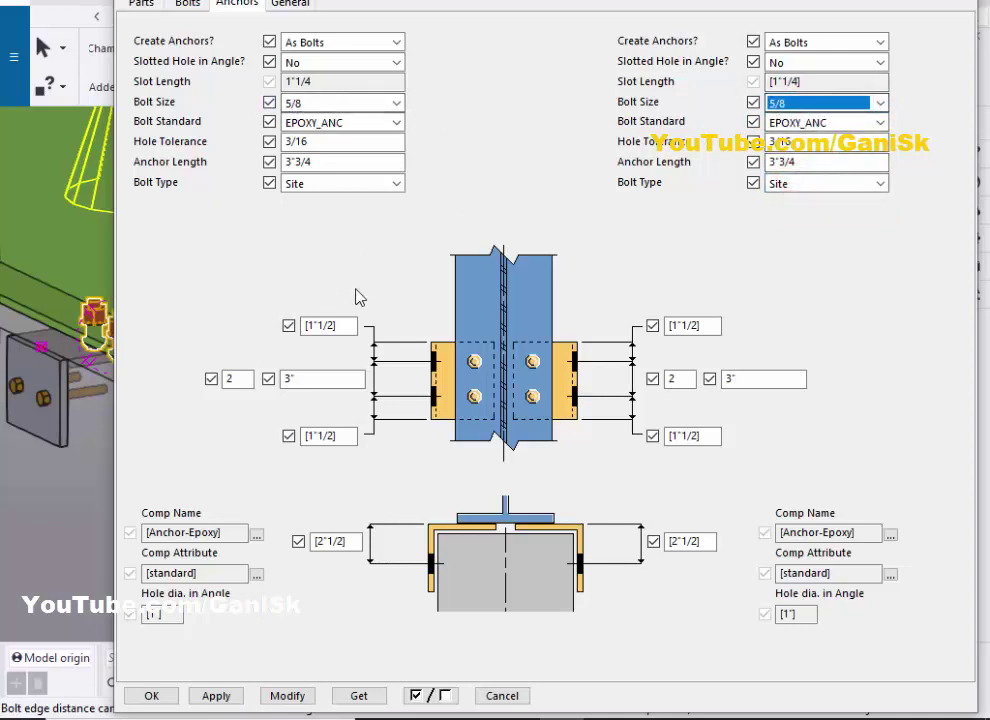
pyautogui.click(288, 696)
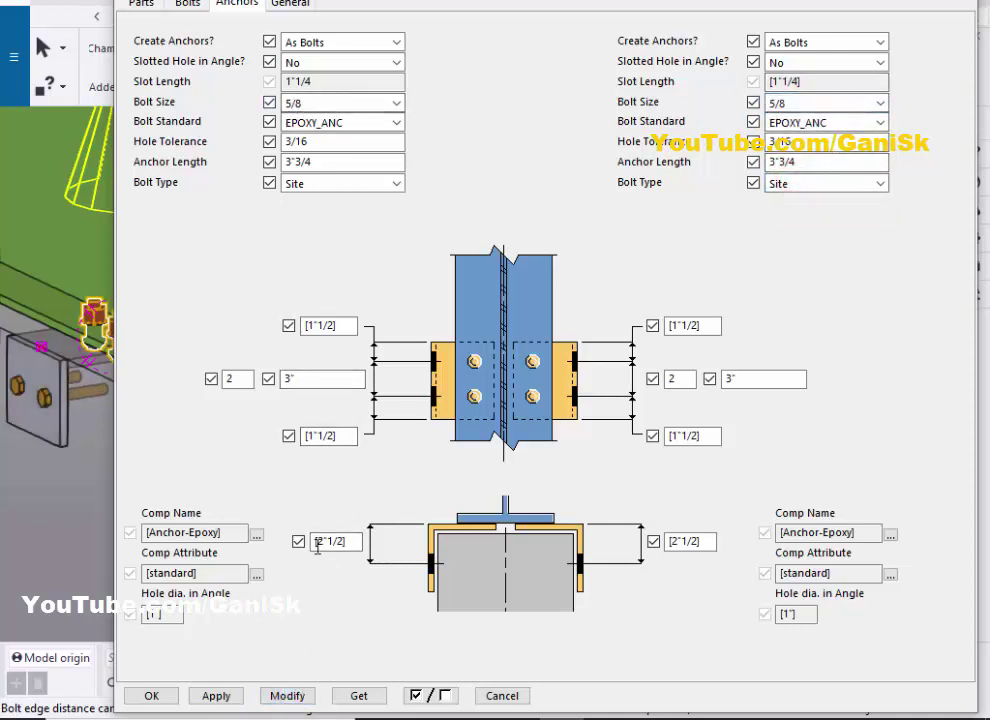
pyautogui.scroll(3, 35, 432)
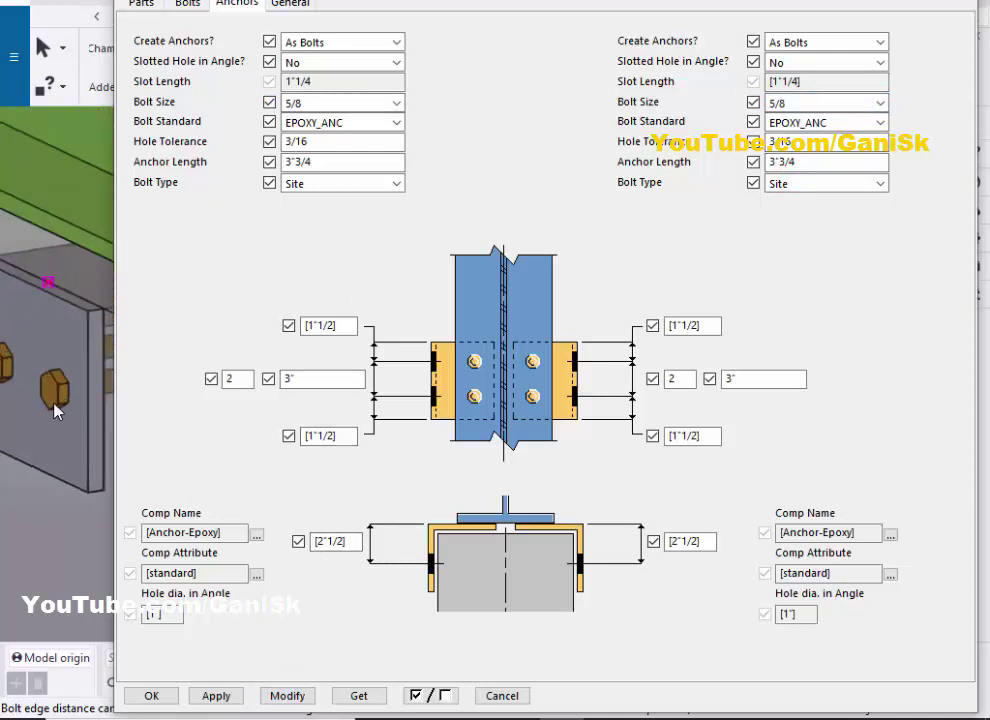
pyautogui.scroll(-1, 55, 410)
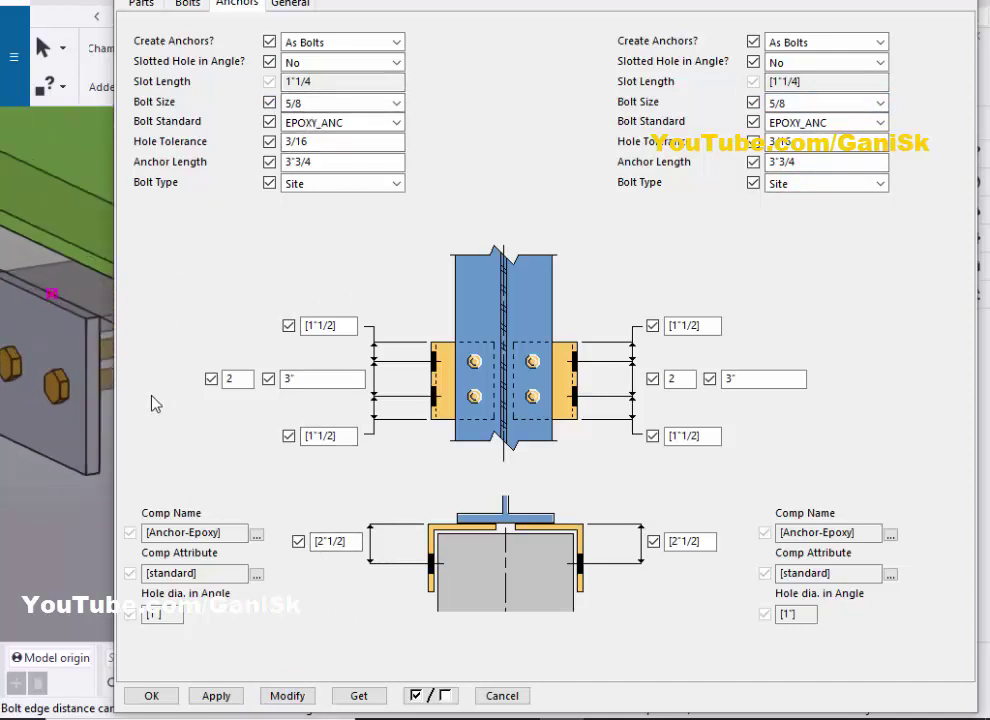
pyautogui.scroll(-1, 66, 408)
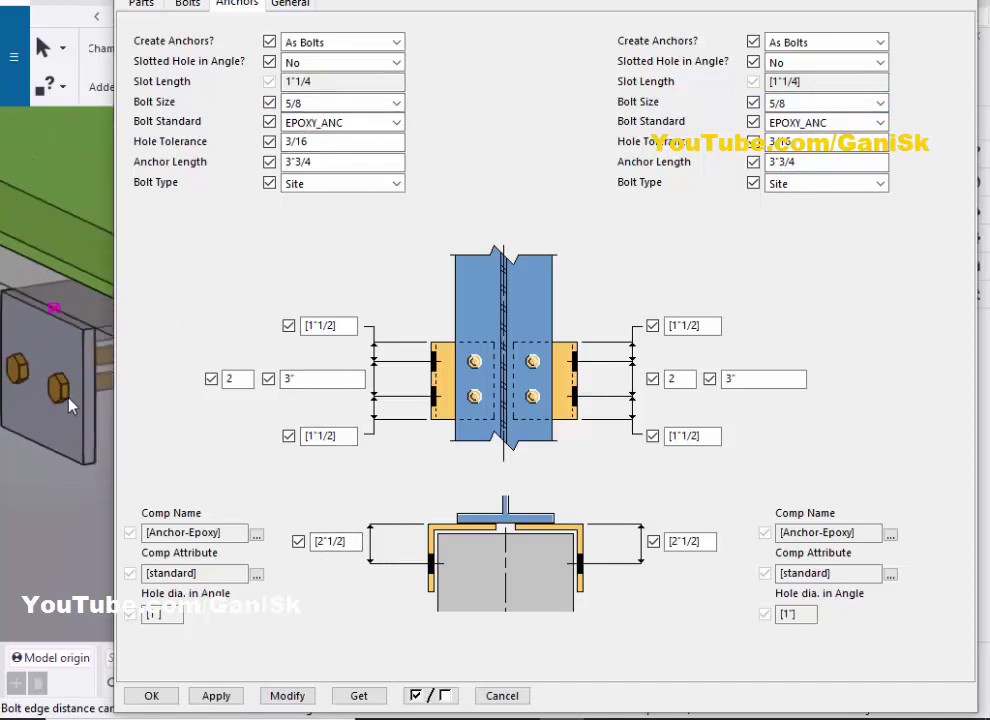
# Set the anchor edge distances at both ends of the left and right angles to 2" and modify the connection
pyautogui.doubleClick(336, 326)
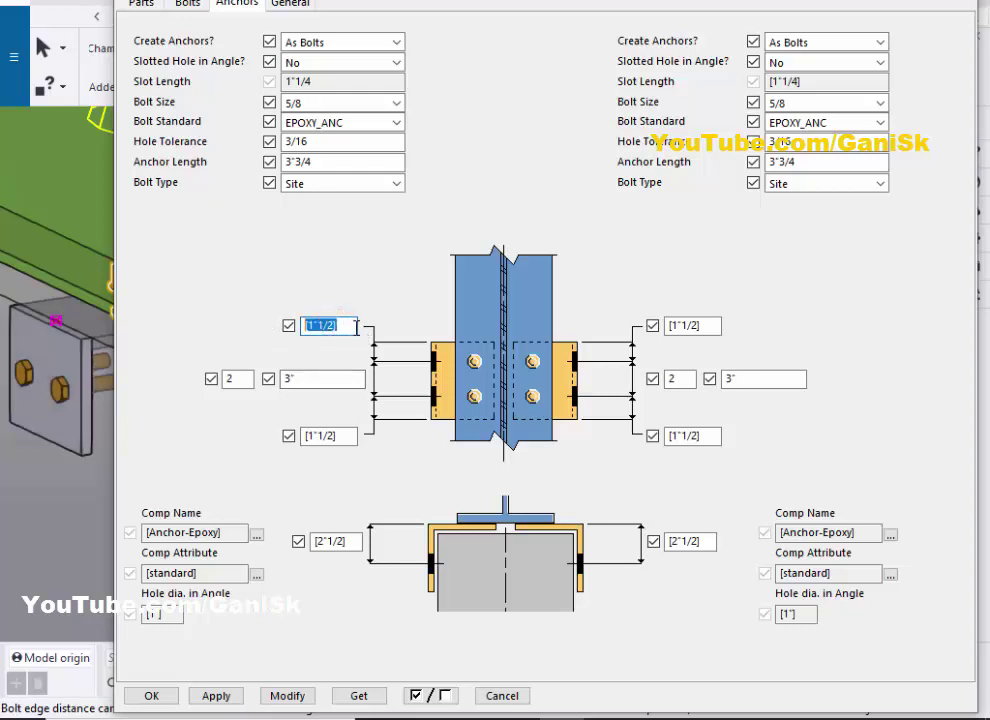
pyautogui.write('2')
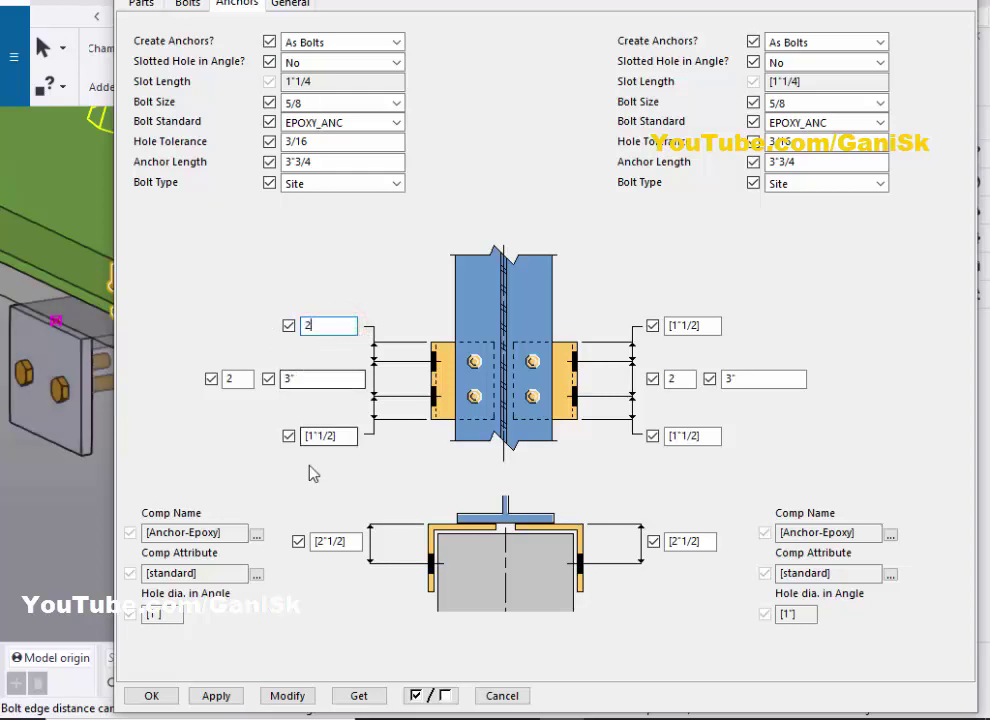
pyautogui.doubleClick(343, 436)
pyautogui.write('2')
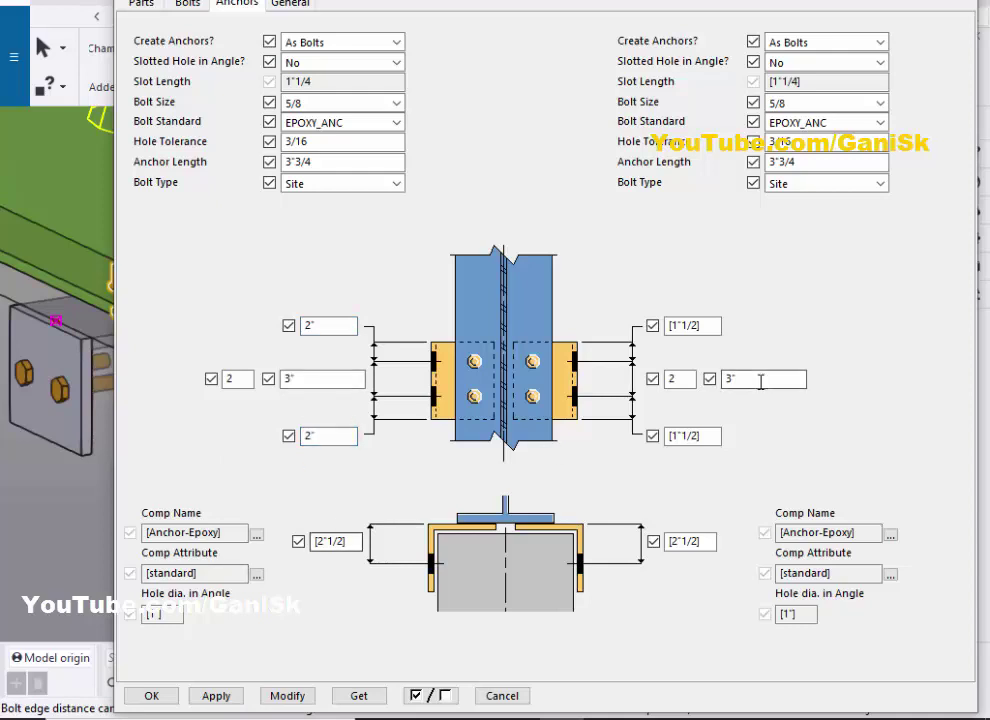
pyautogui.doubleClick(708, 436)
pyautogui.write('2')
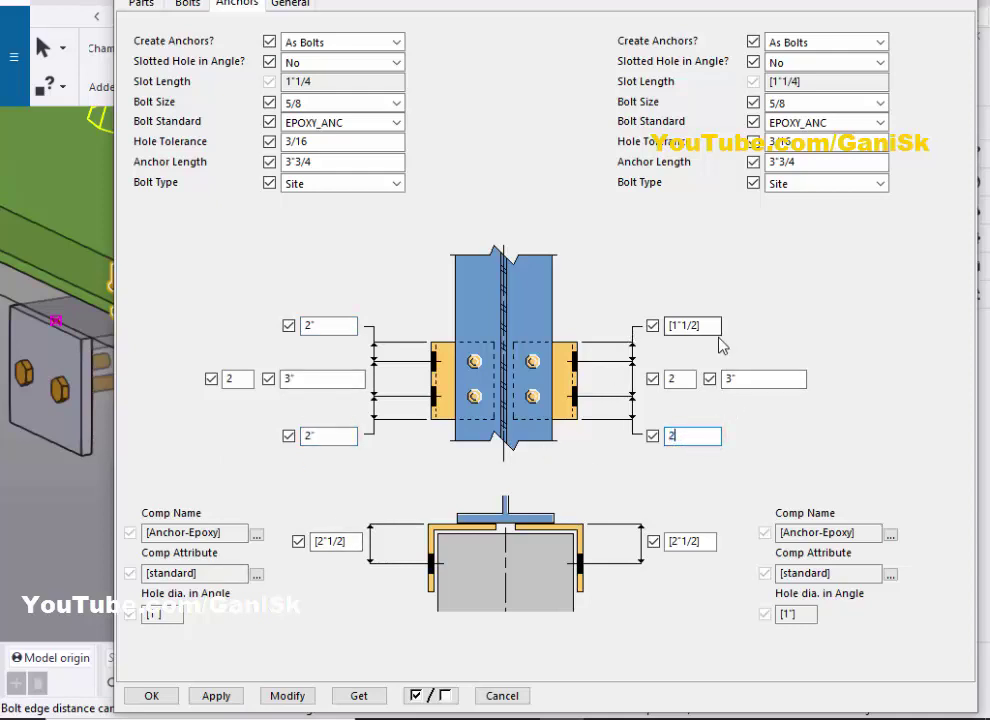
pyautogui.doubleClick(684, 326)
pyautogui.write('2')
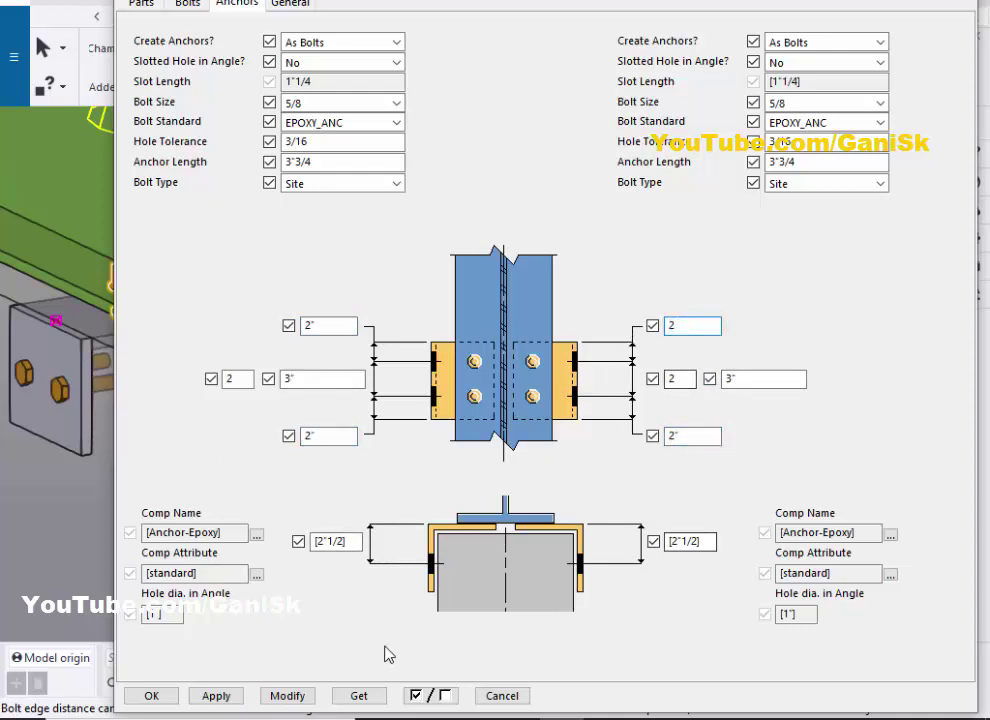
pyautogui.click(296, 697)
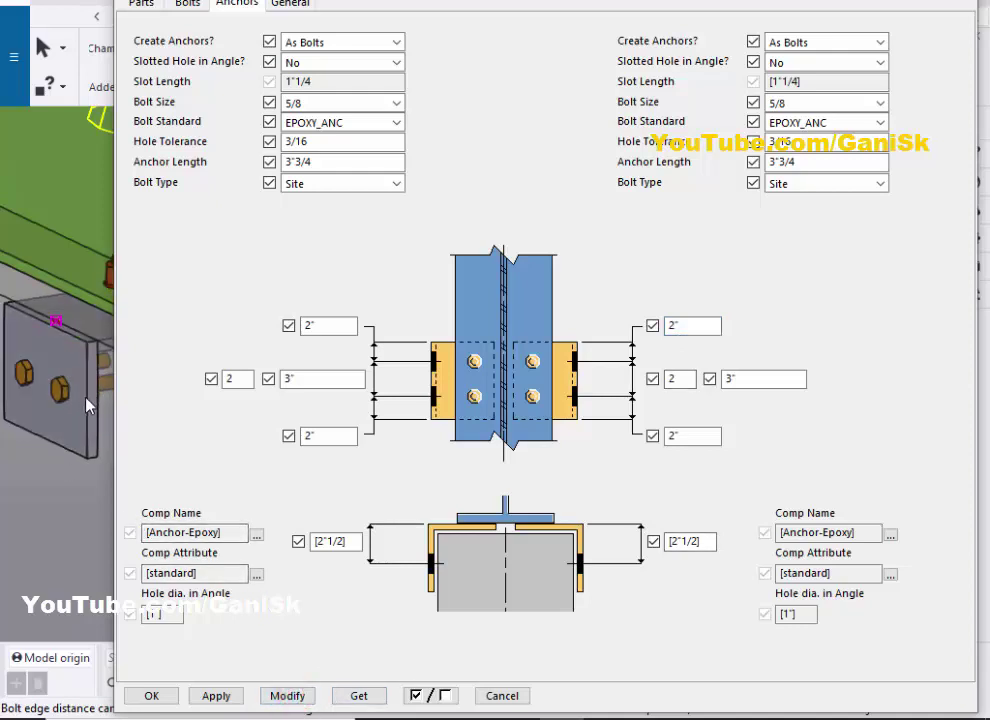
# Set the anchor spacing to 4" for both the left and right angles and modify the connection
pyautogui.doubleClick(306, 378)
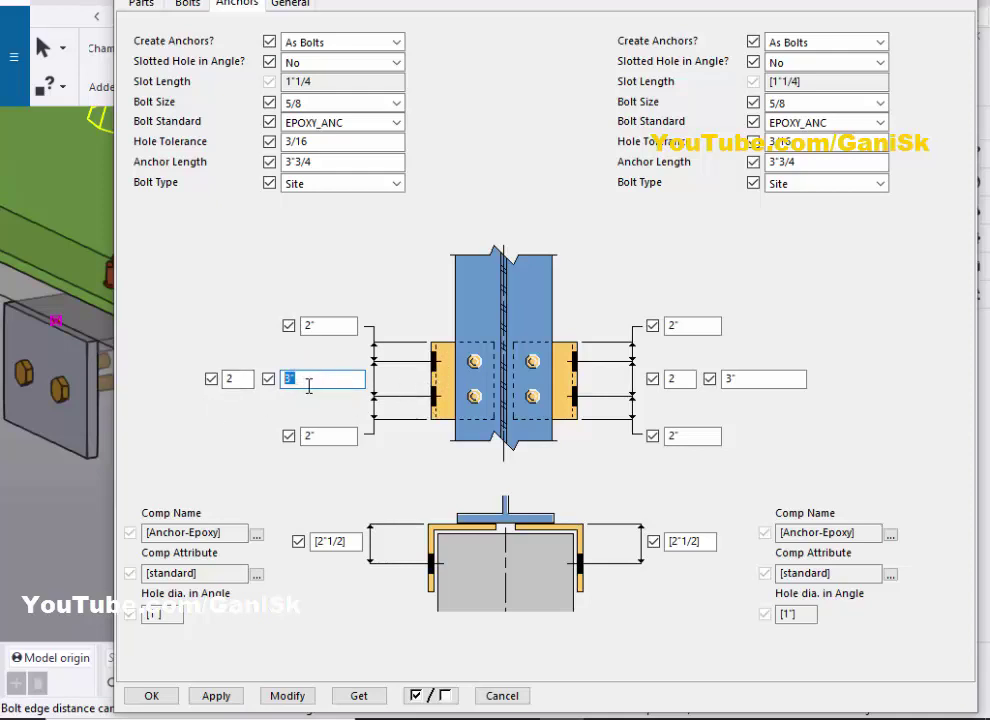
pyautogui.write('4')
pyautogui.doubleClick(756, 378)
pyautogui.write('4')
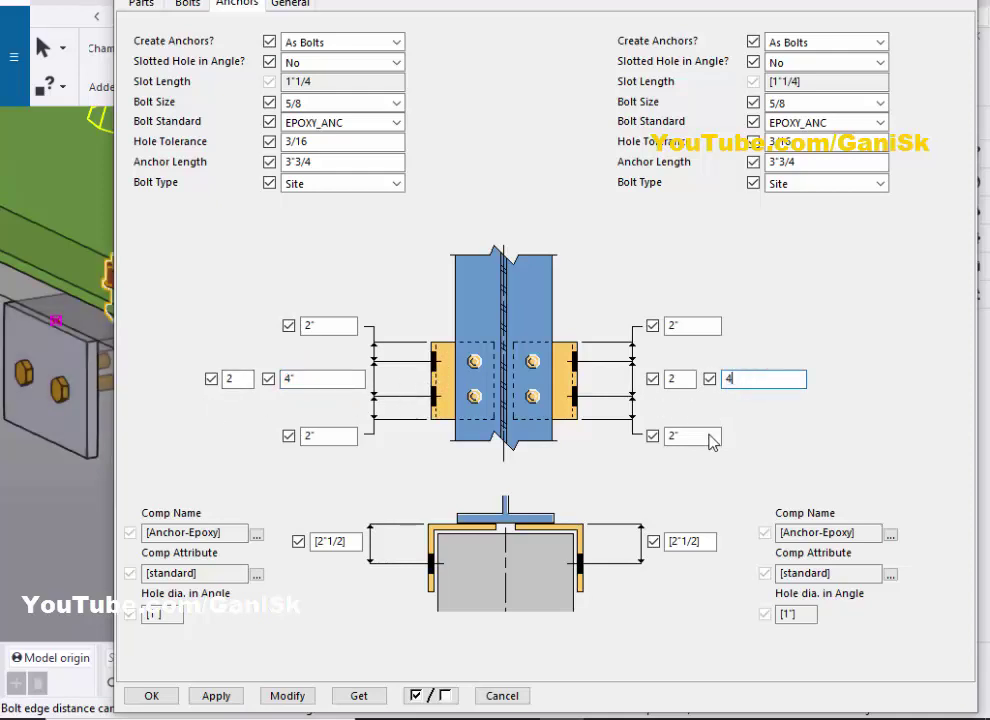
pyautogui.click(290, 695)
# Set the number of anchors to 3 on both the left and right angles and modify the connection
pyautogui.keyDown('ctrl'); pyautogui.moveTo(53, 461); pyautogui.dragTo(62, 427, button='middle'); pyautogui.keyUp('ctrl')
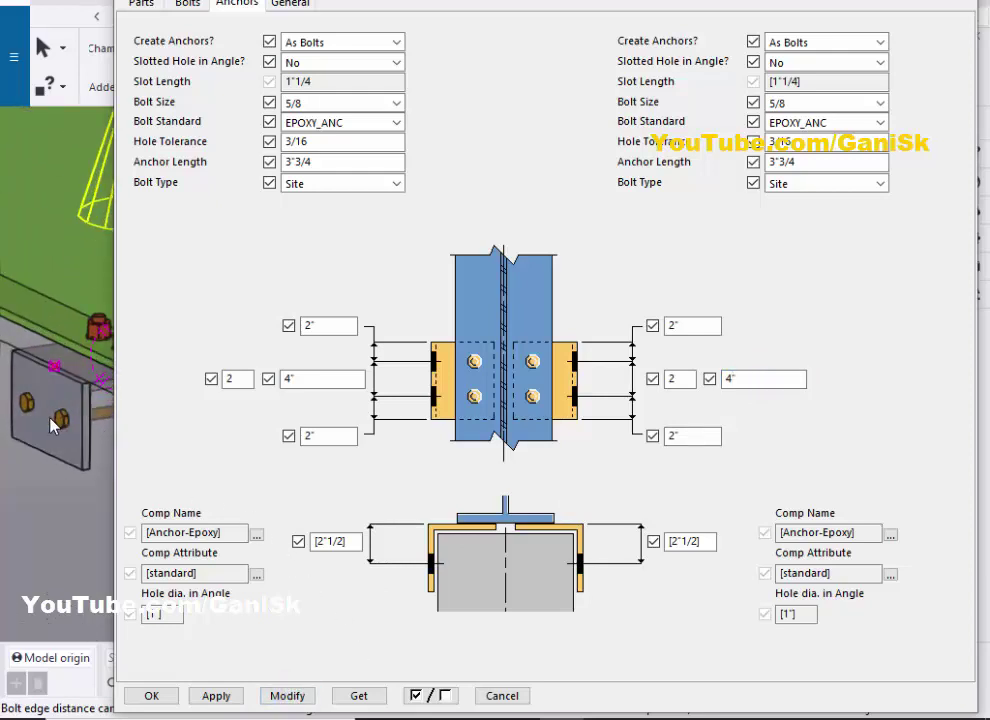
pyautogui.click(235, 383)
pyautogui.doubleClick(231, 383)
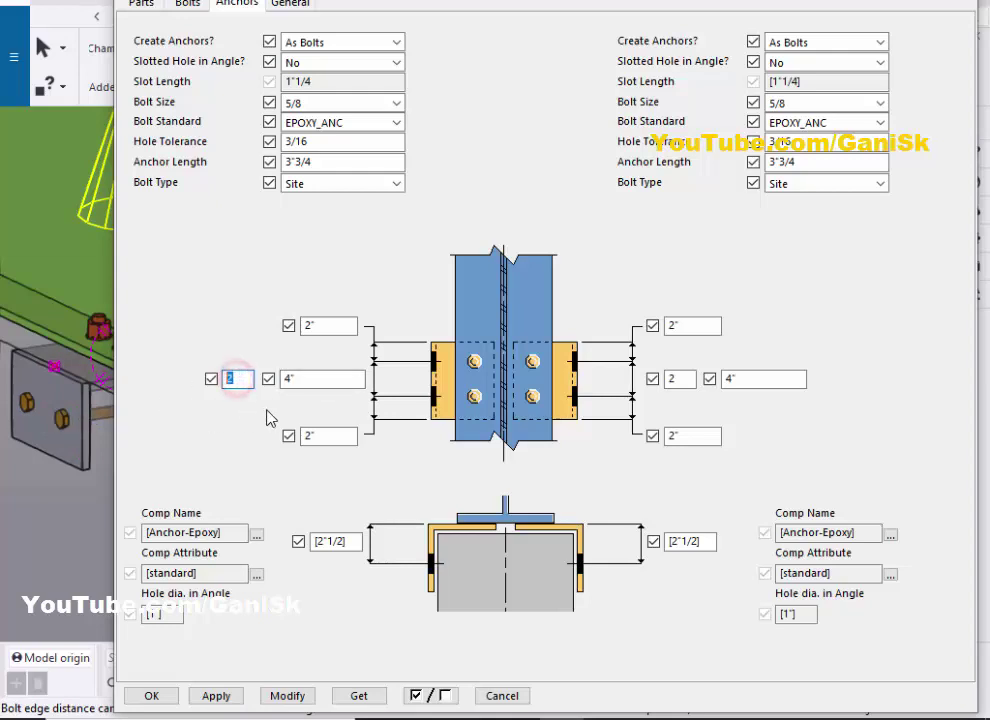
pyautogui.write('3')
pyautogui.doubleClick(680, 379)
pyautogui.write('3')
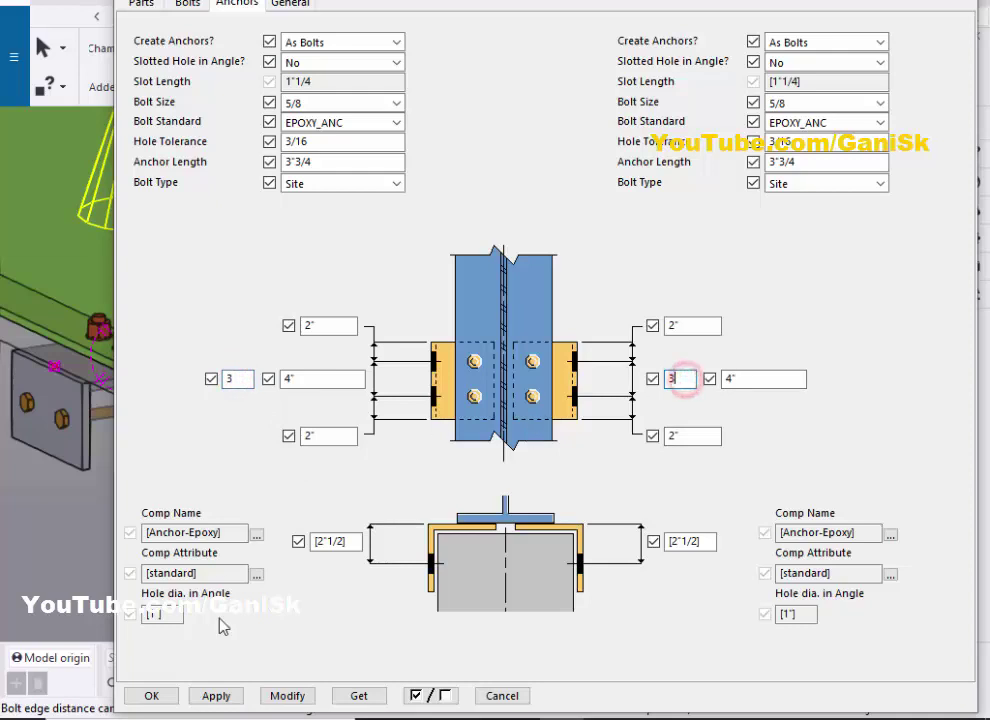
pyautogui.click(288, 698)
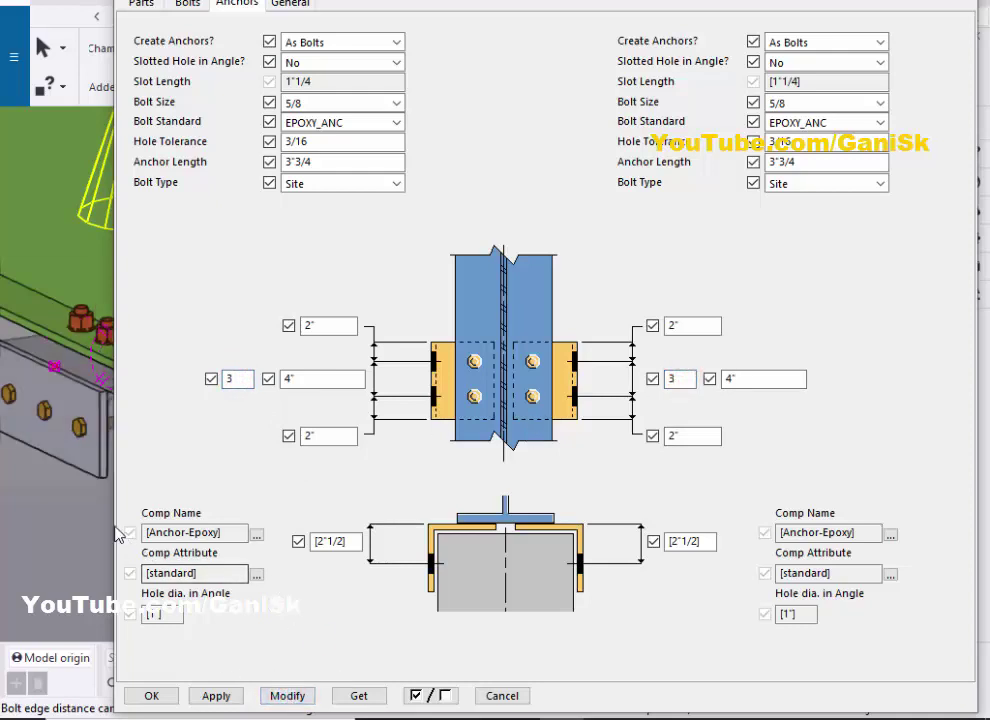
# Set the number of anchors back to 2 on both angles and modify the connection
pyautogui.scroll(-2, 60, 435)
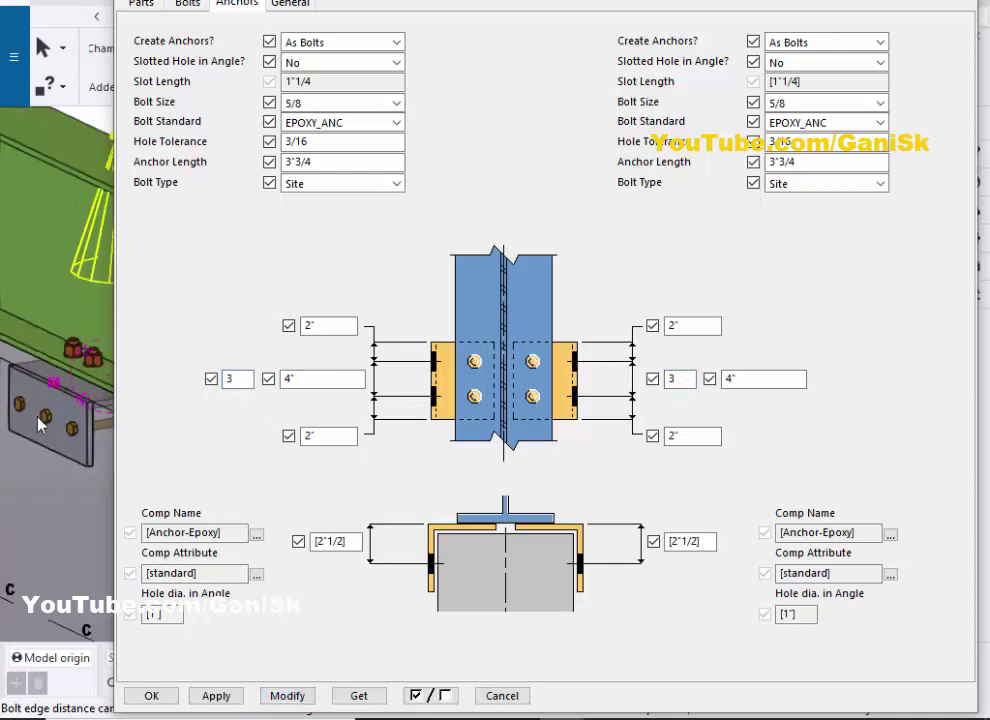
pyautogui.write('2')
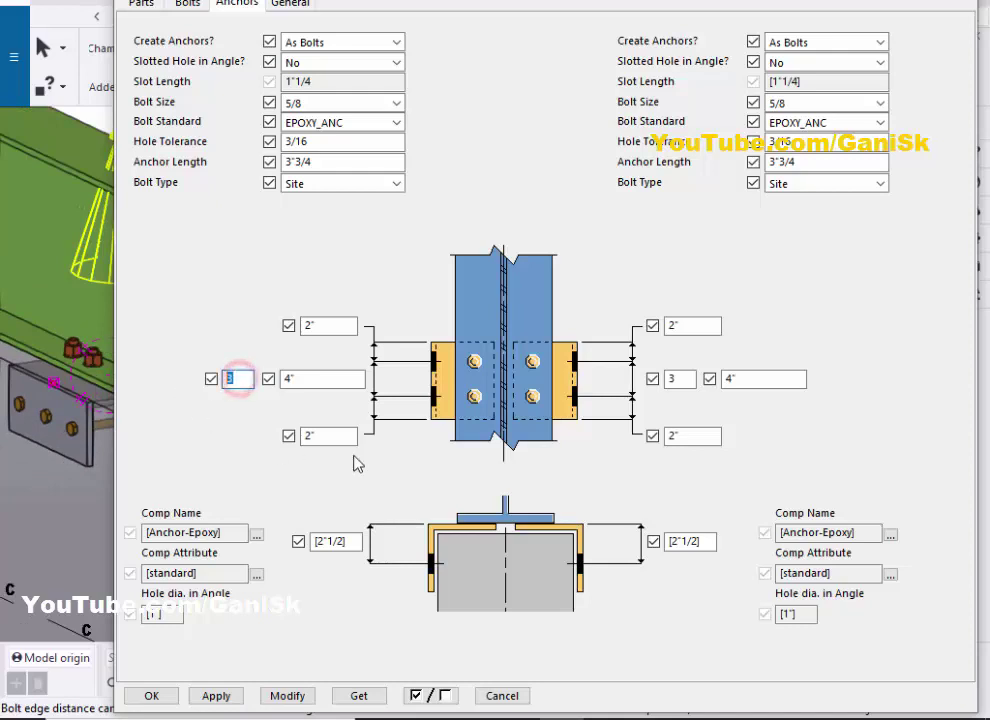
pyautogui.doubleClick(677, 378)
pyautogui.write('2')
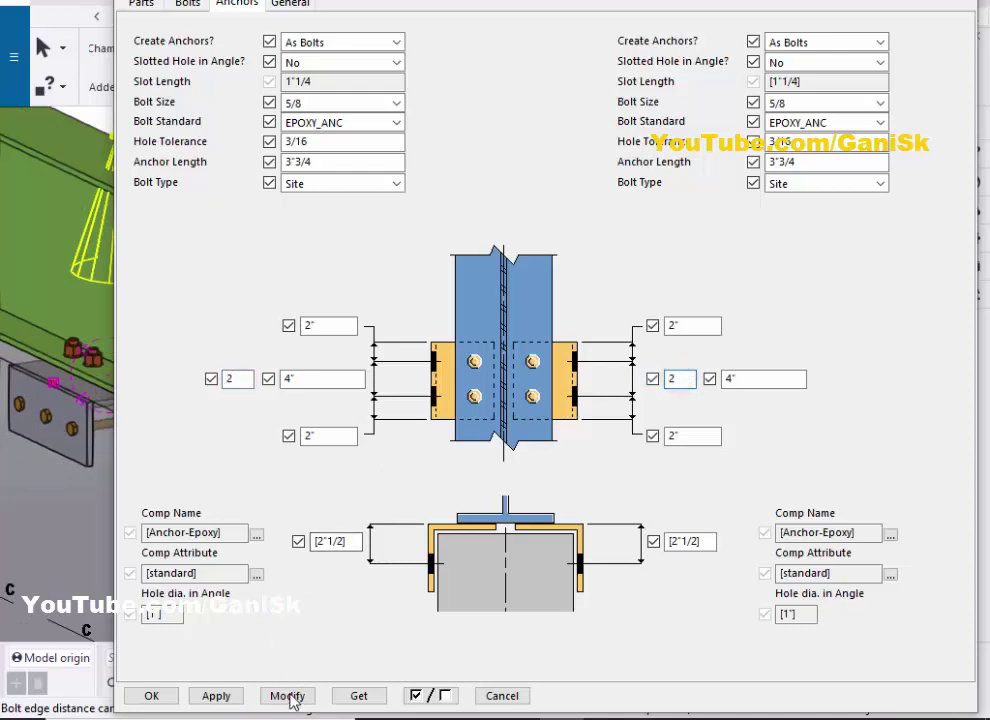
pyautogui.click(285, 695)
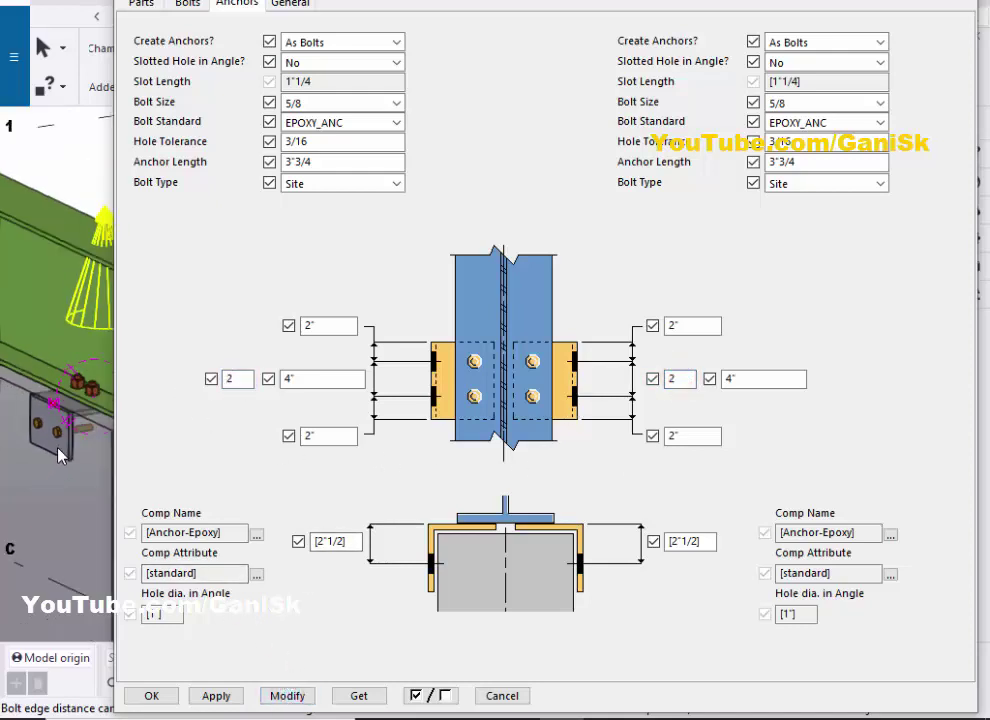
# Set the vertical distance from the top of the angle to the anchors to 3" on both sides and modify the connection
pyautogui.scroll(2, 78, 458)
pyautogui.scroll(3, 68, 460)
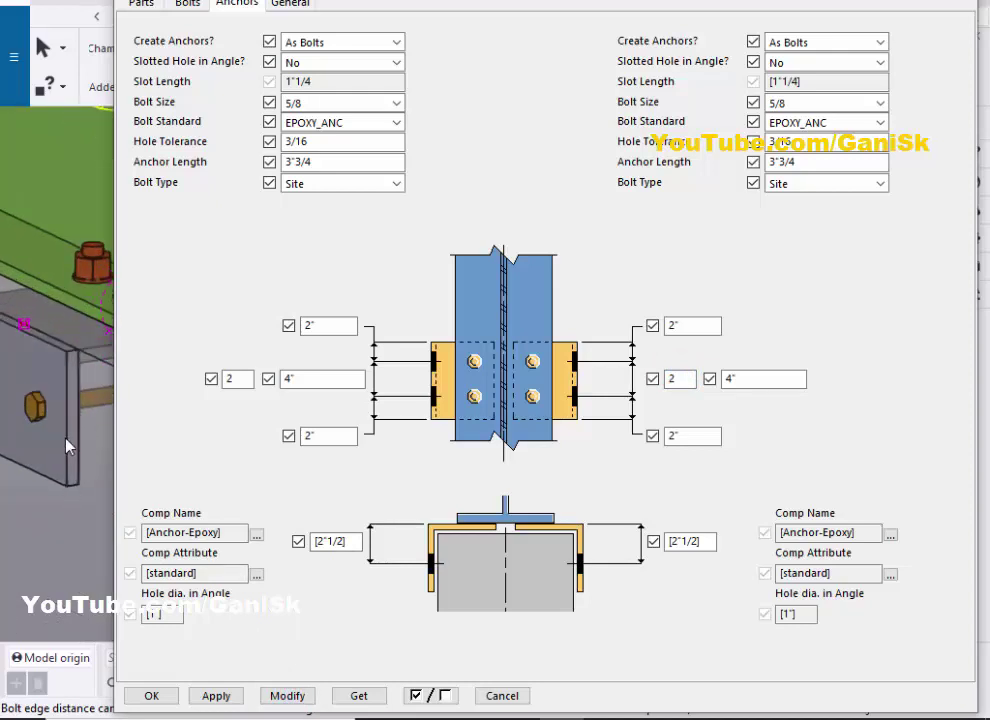
pyautogui.doubleClick(349, 540)
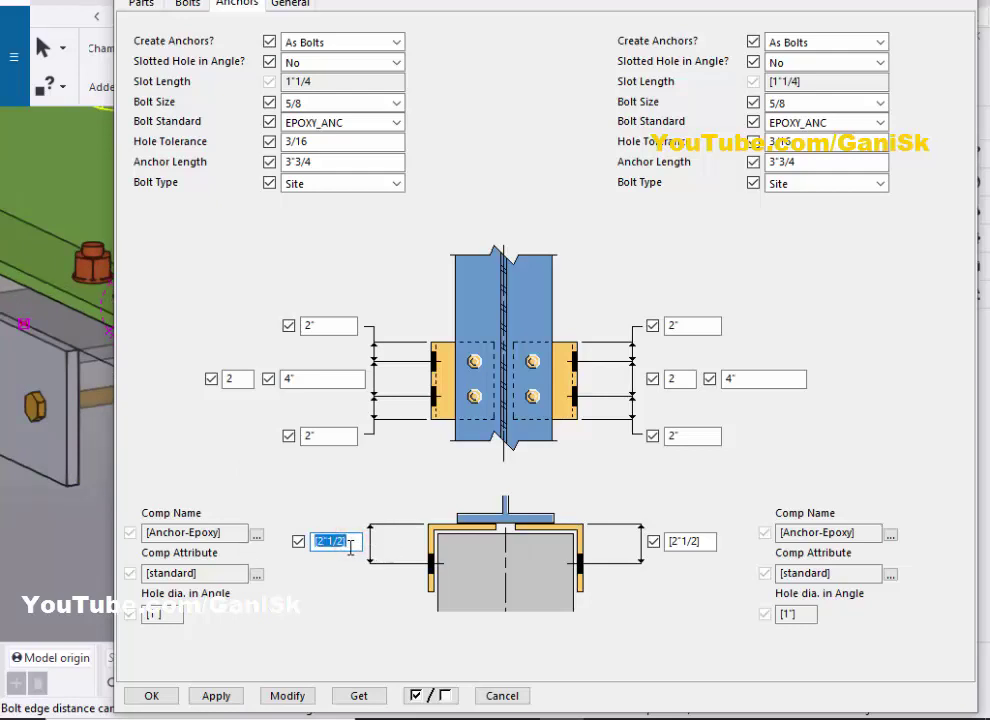
pyautogui.doubleClick(708, 541)
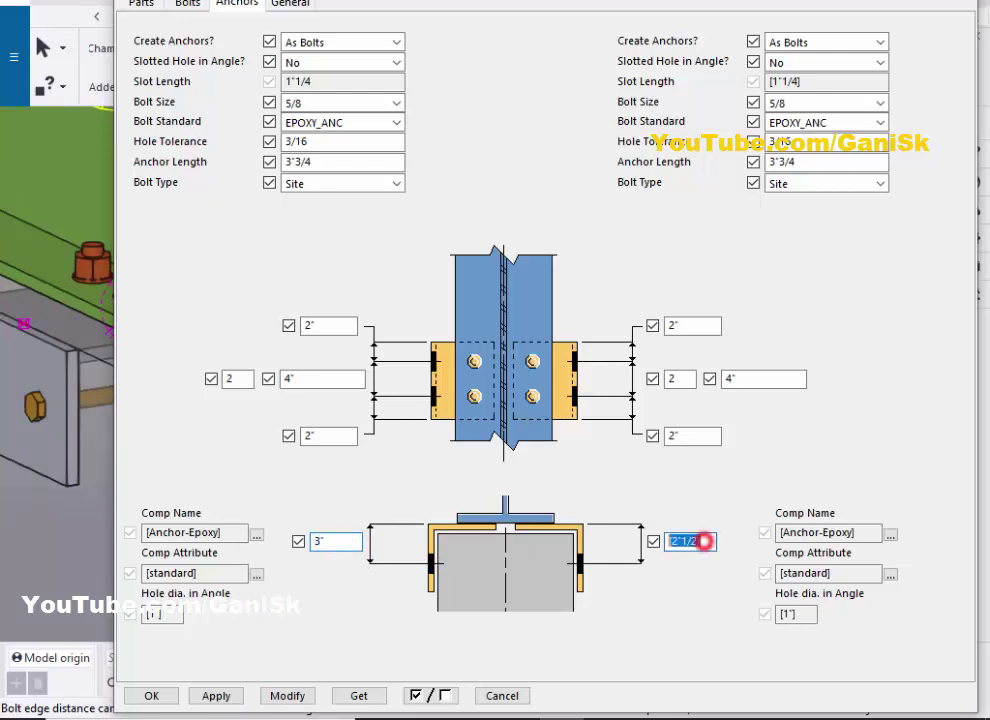
pyautogui.write('3')
pyautogui.click(290, 696)
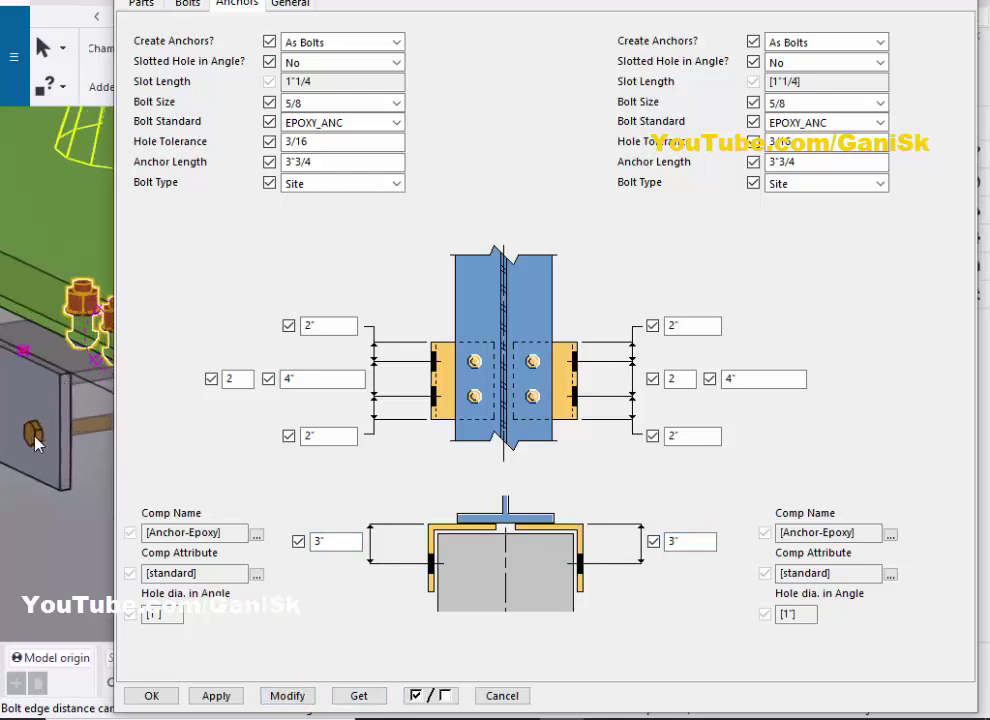
# Set the Bolt Size of the beam flange bolts to 7/8 for both the left and right angles and modify the connection
pyautogui.keyDown('ctrl'); pyautogui.moveTo(44, 440); pyautogui.dragTo(110, 394, button='middle'); pyautogui.keyUp('ctrl')
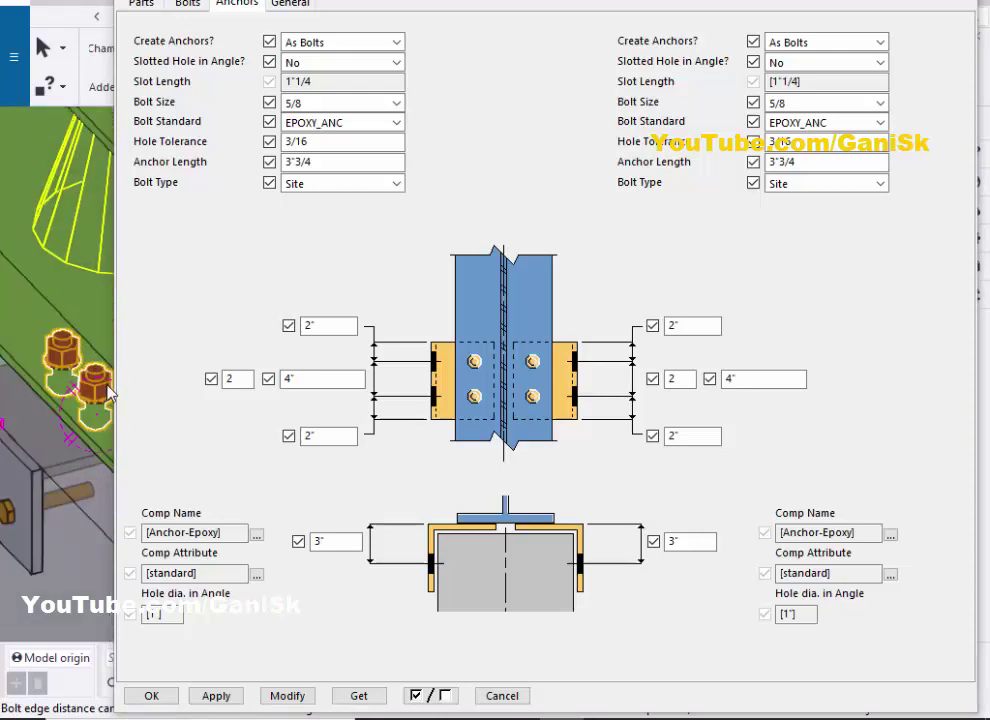
pyautogui.click(188, 5)
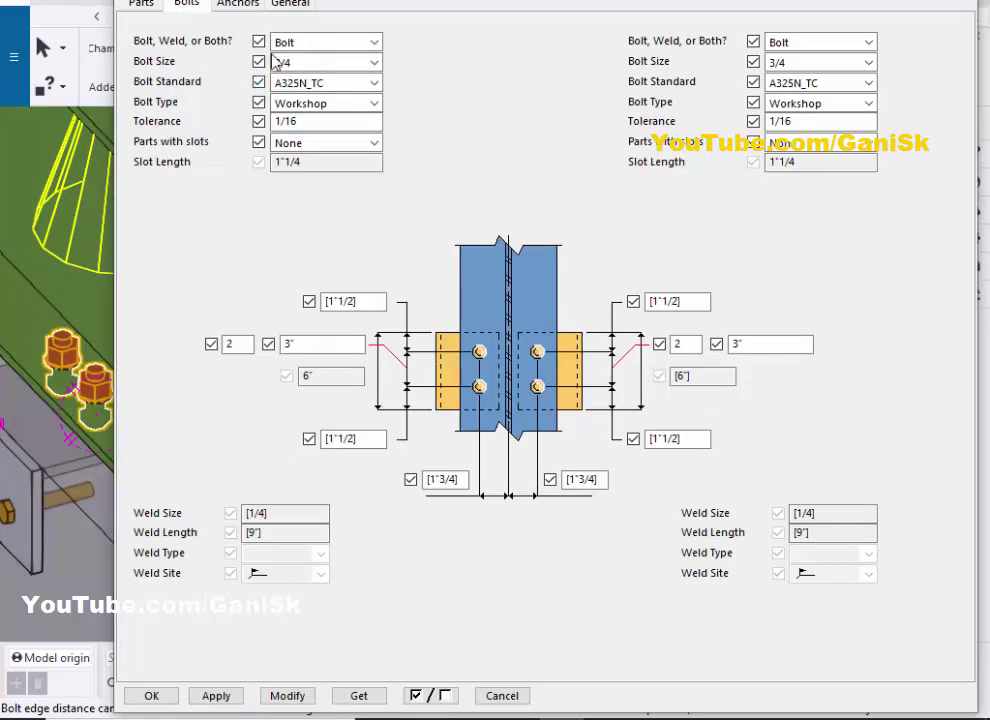
pyautogui.click(298, 62)
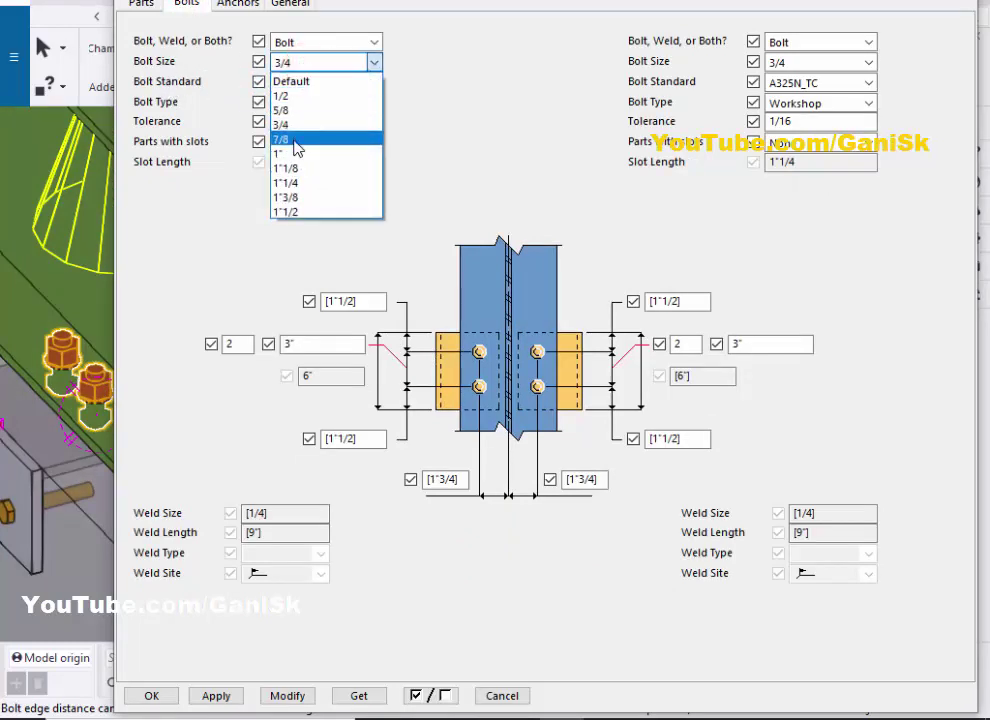
pyautogui.click(300, 140)
pyautogui.click(792, 62)
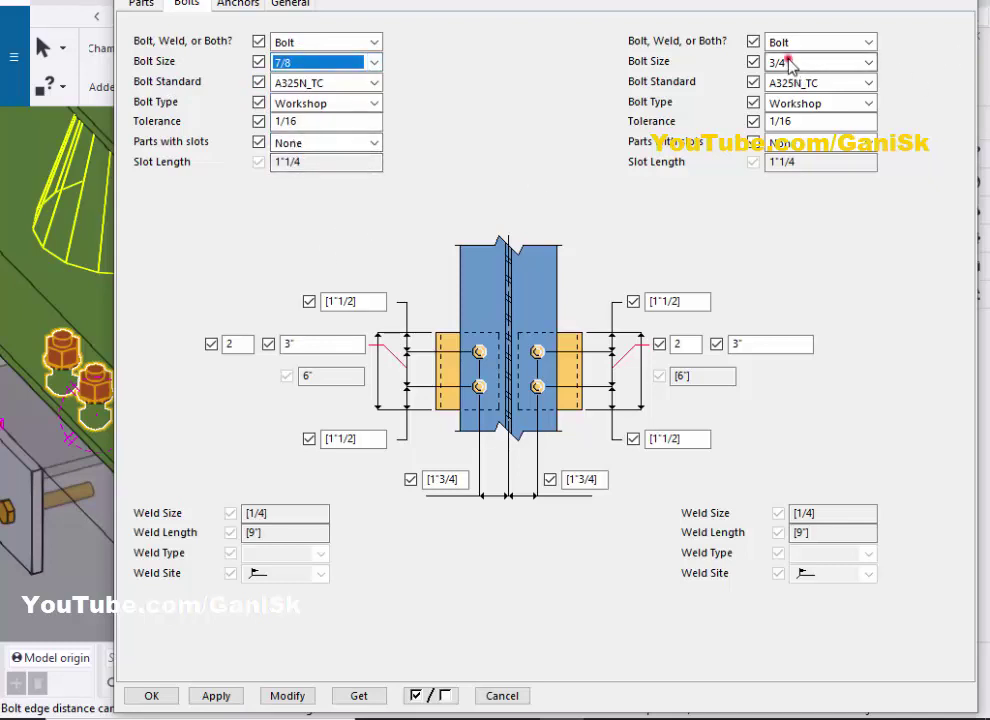
pyautogui.click(782, 133)
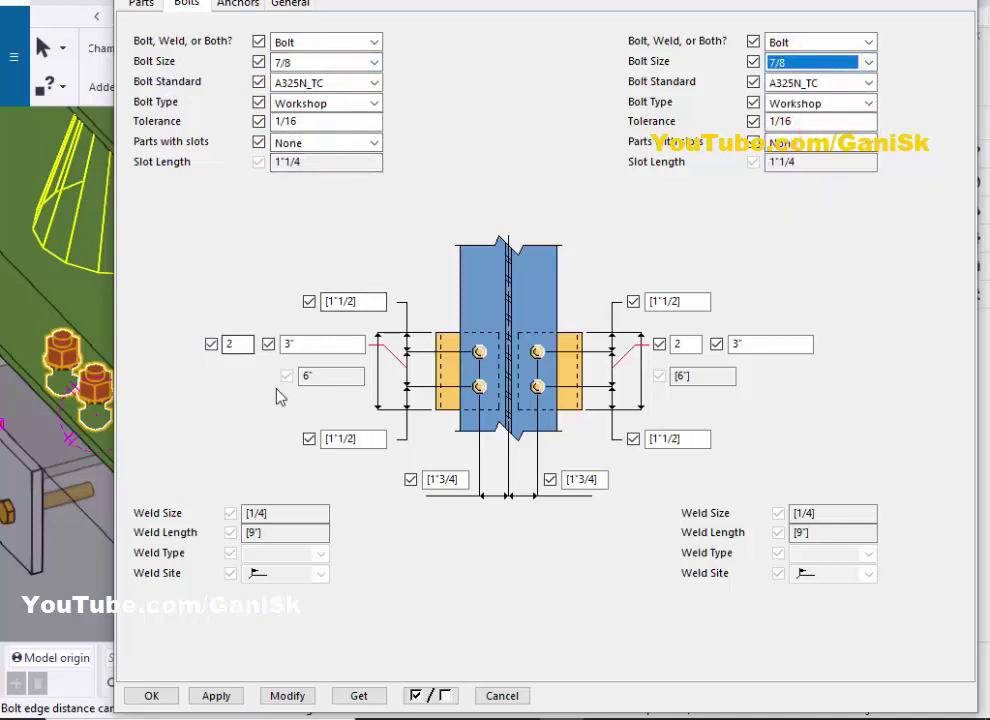
pyautogui.click(288, 697)
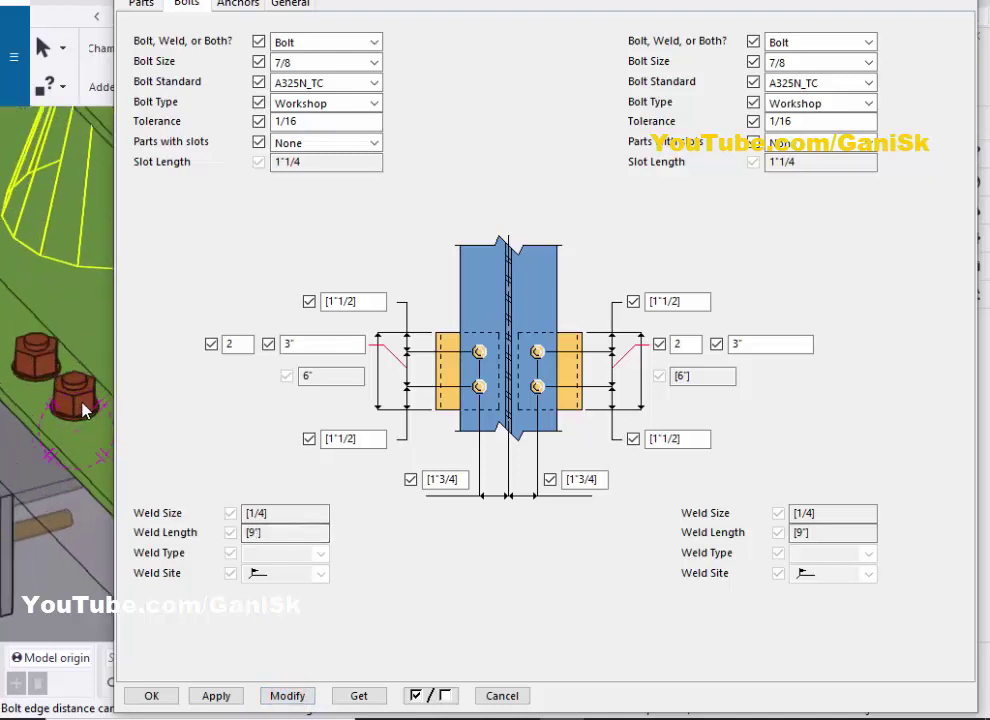
# Set the flange bolt edge distances at both ends of the left and right angles to 2" and modify the connection
pyautogui.scroll(-2, 82, 411)
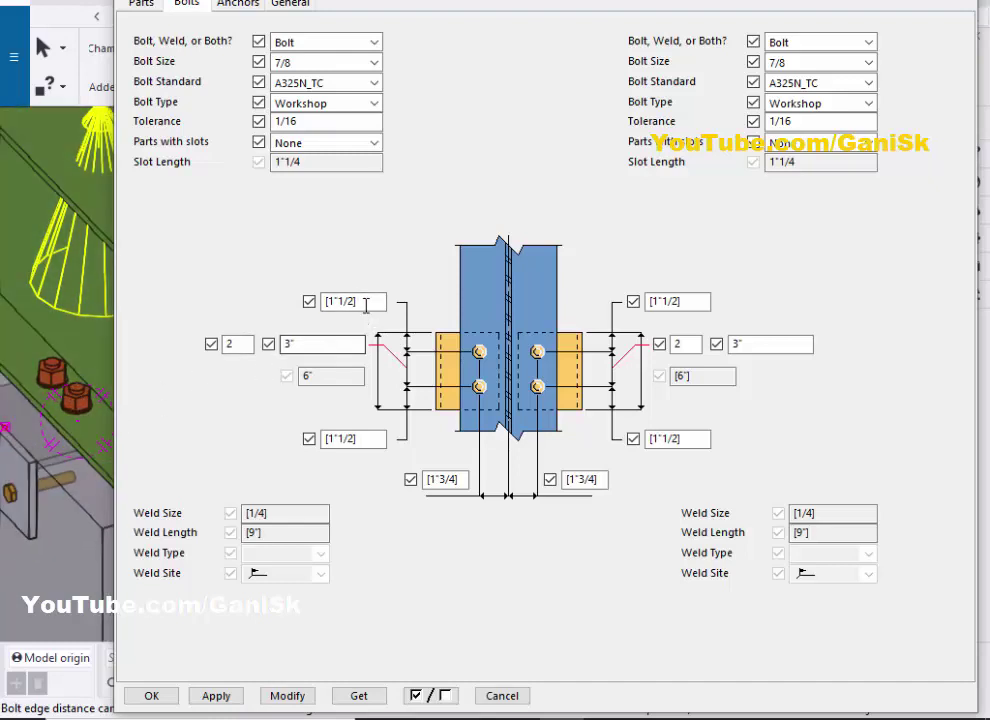
pyautogui.doubleClick(366, 302)
pyautogui.write('2')
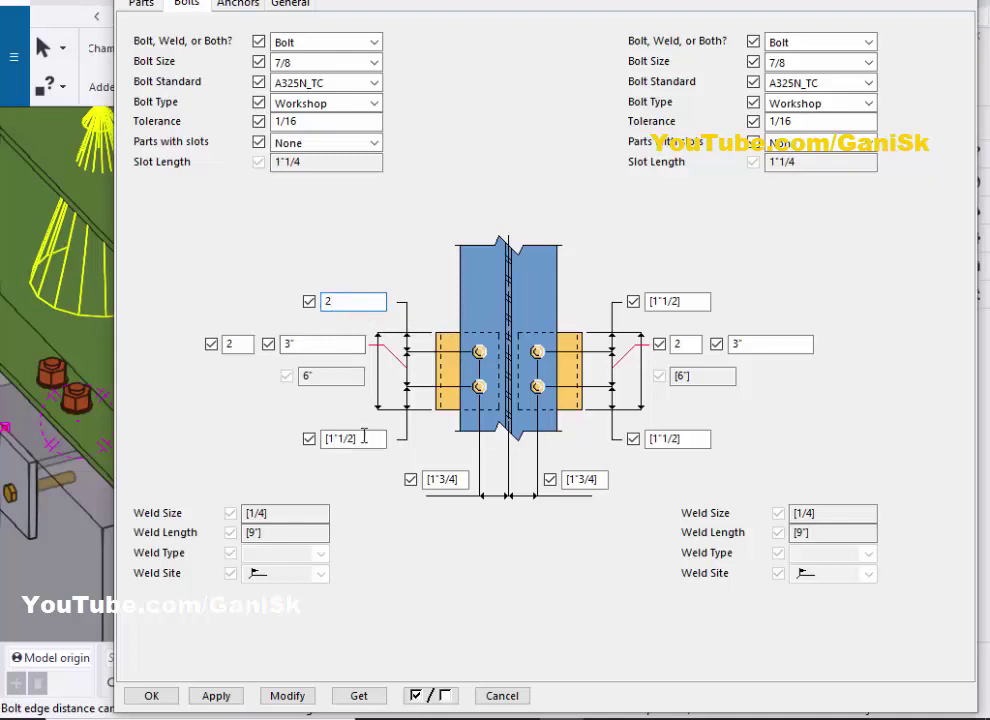
pyautogui.doubleClick(356, 440)
pyautogui.write('2')
pyautogui.doubleClick(692, 303)
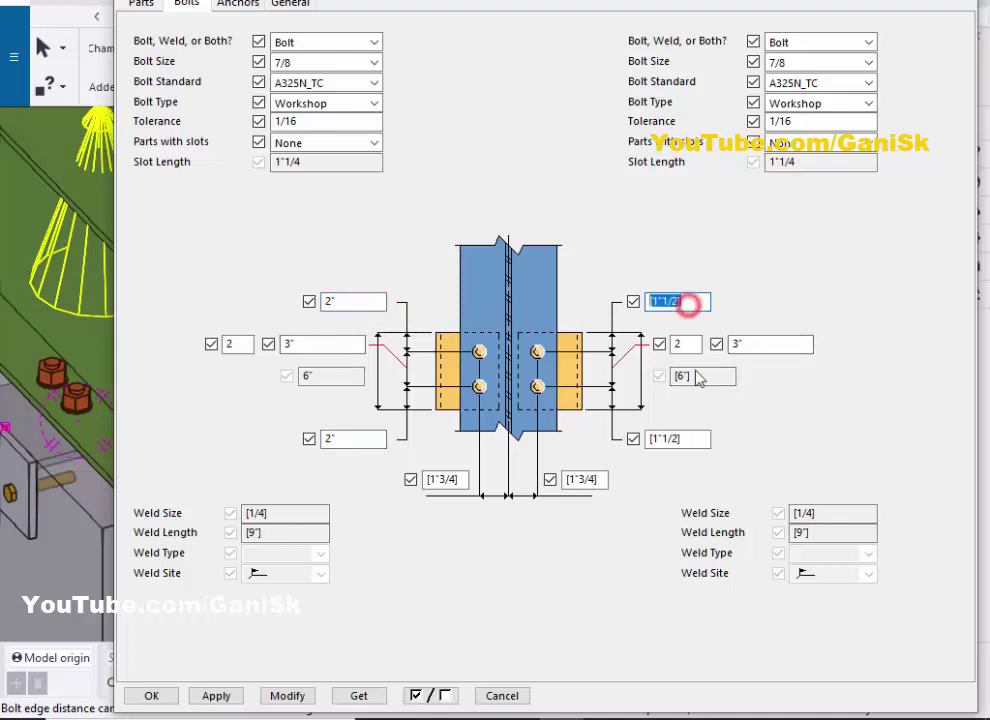
pyautogui.write('2')
pyautogui.doubleClick(686, 439)
pyautogui.write('2')
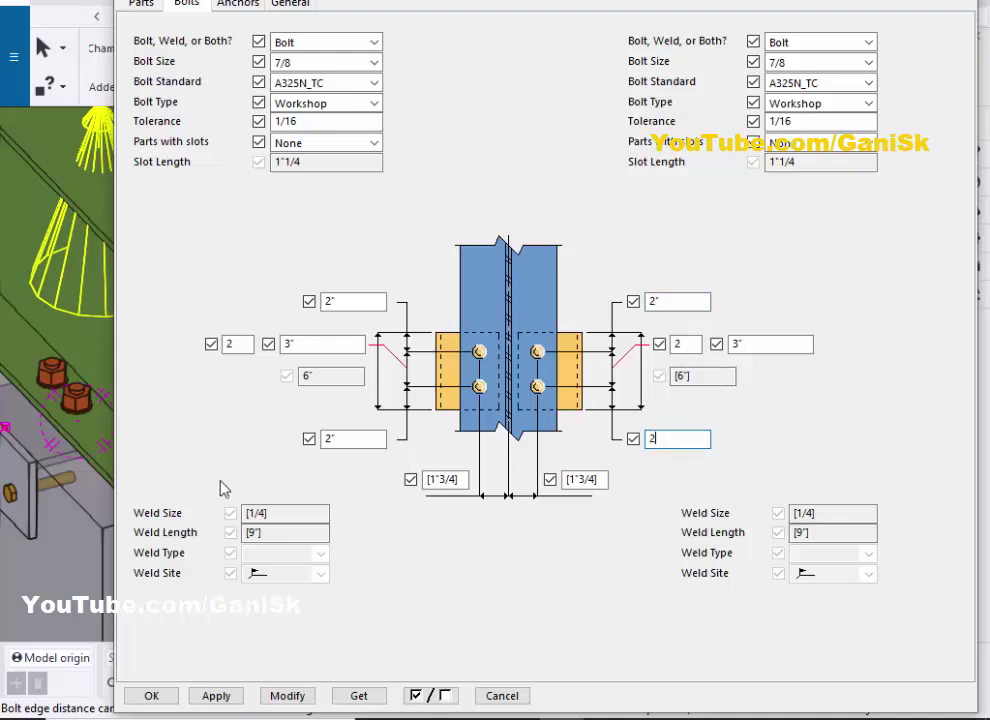
pyautogui.click(294, 697)
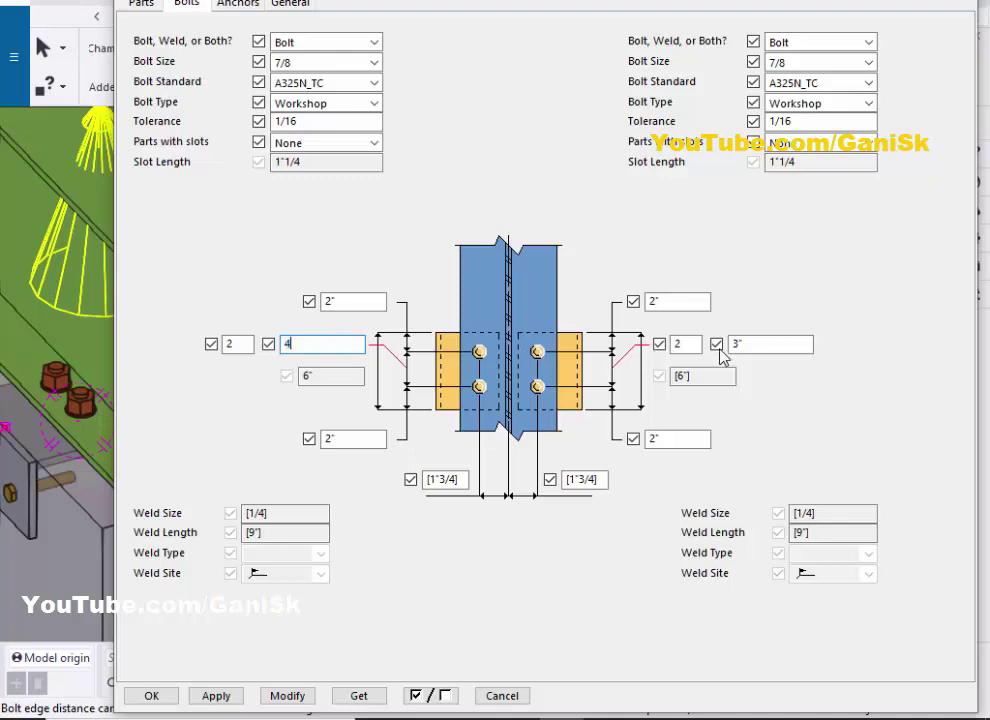
# Set the flange bolt spacing to 4" for both the left and right angles and modify the connection
pyautogui.doubleClick(757, 343)
pyautogui.write('4')
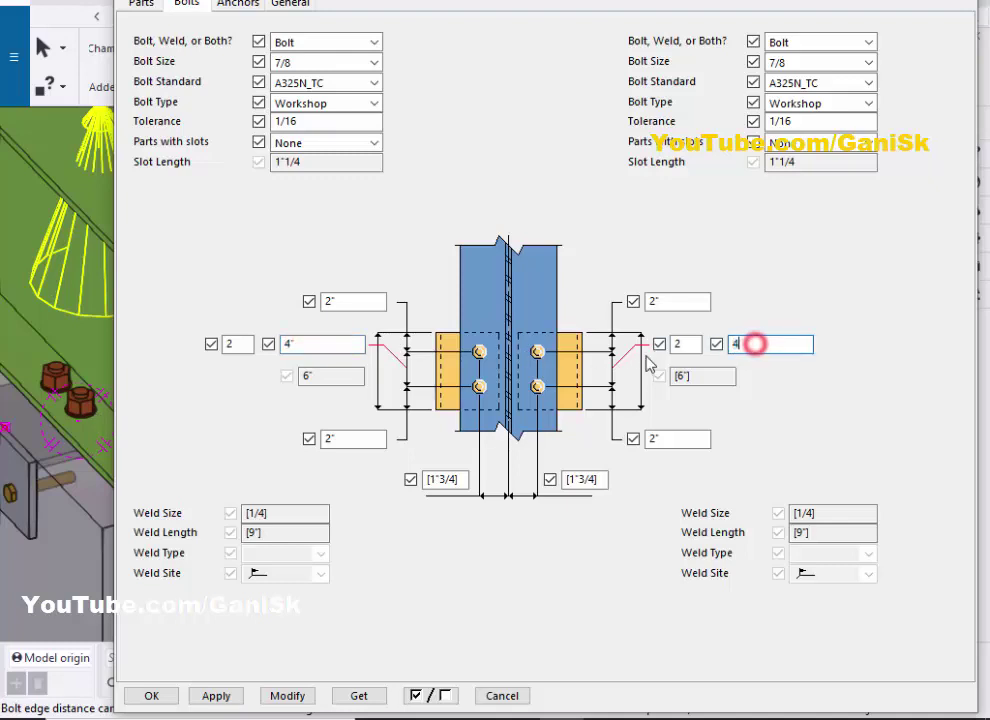
pyautogui.click(300, 694)
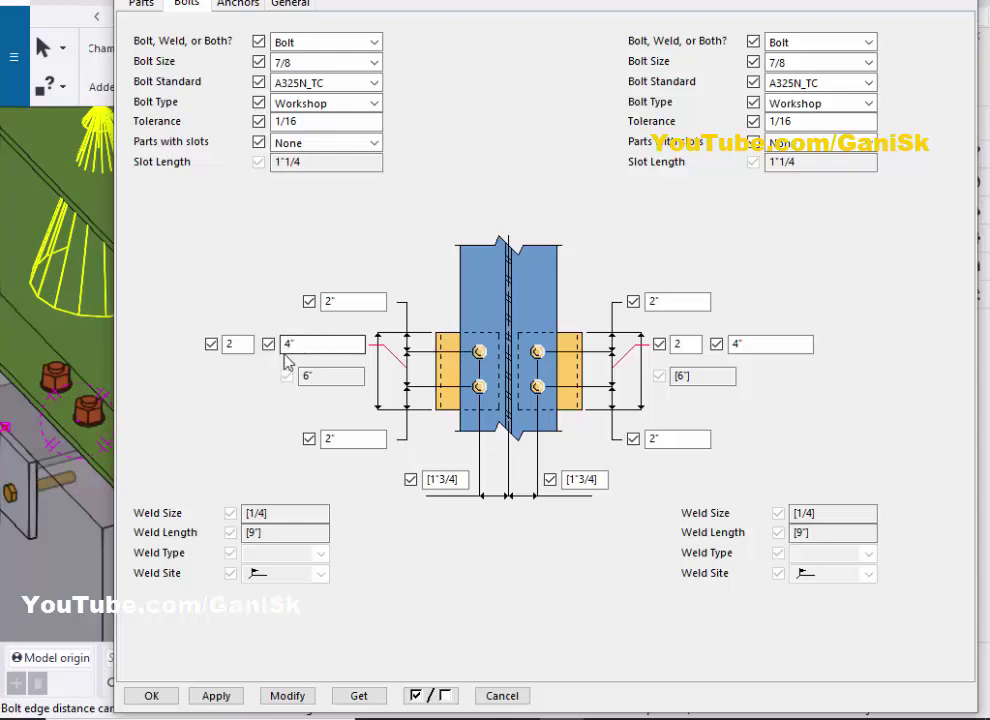
pyautogui.scroll(-5, 44, 470)
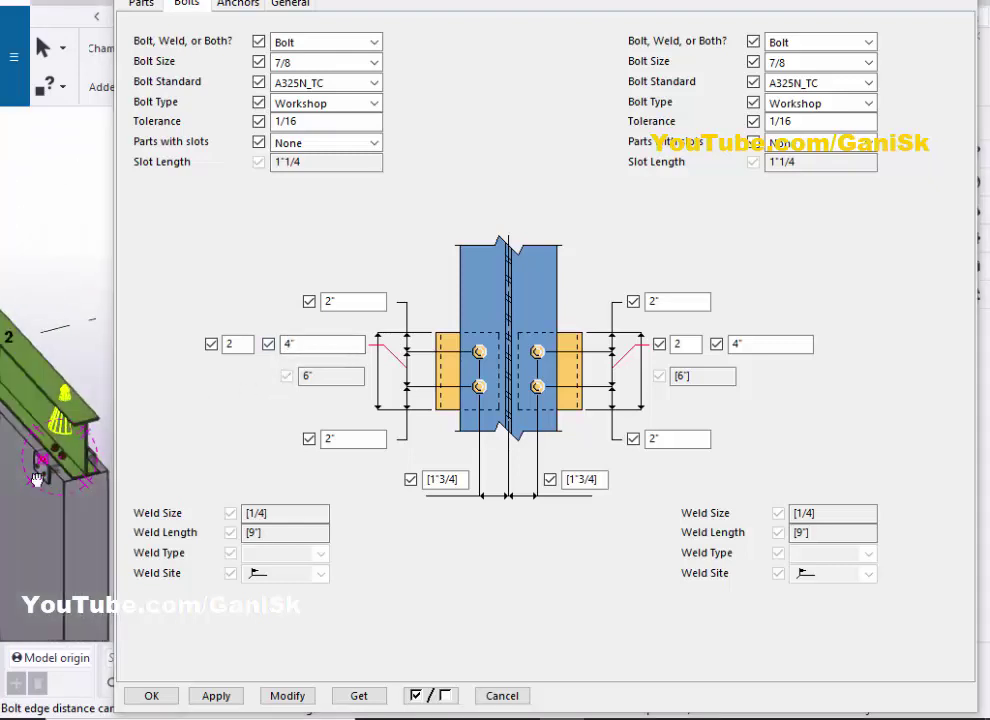
pyautogui.scroll(5, 55, 493)
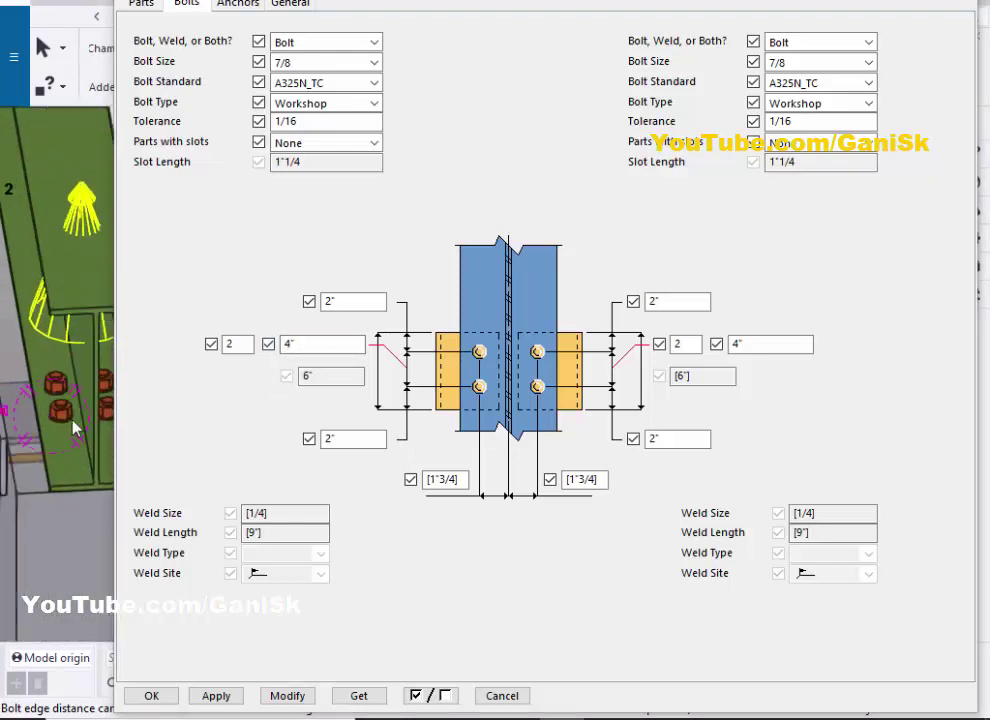
# Set the horizontal distance from the beam web centerline to the flange bolts to 1"1/2 on both sides and modify the connection
pyautogui.scroll(3, 70, 425)
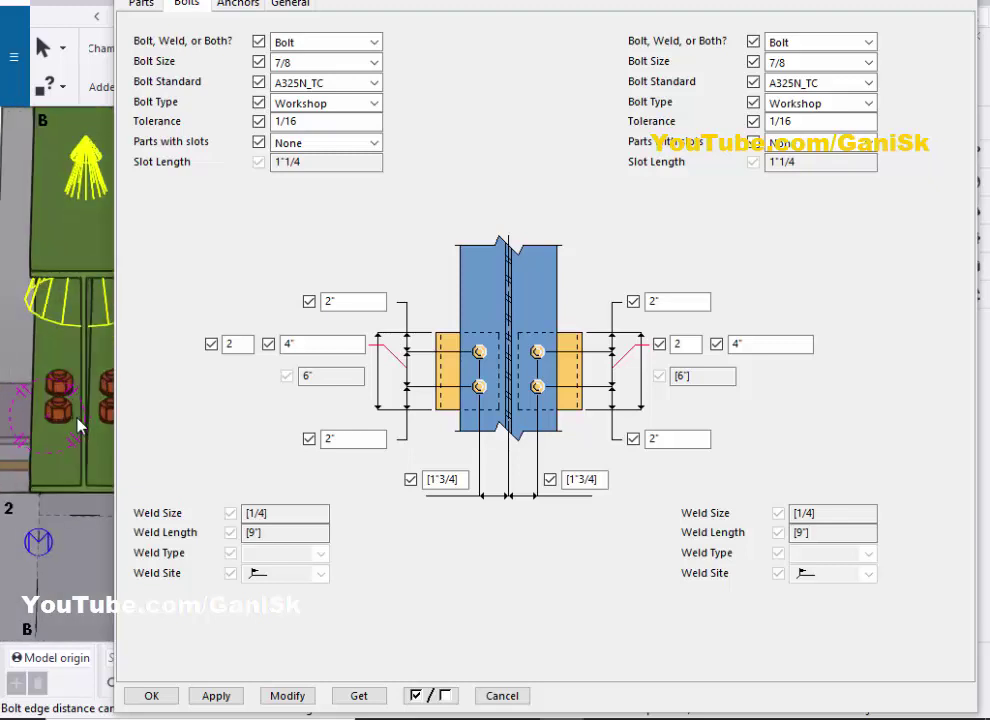
pyautogui.scroll(2, 78, 437)
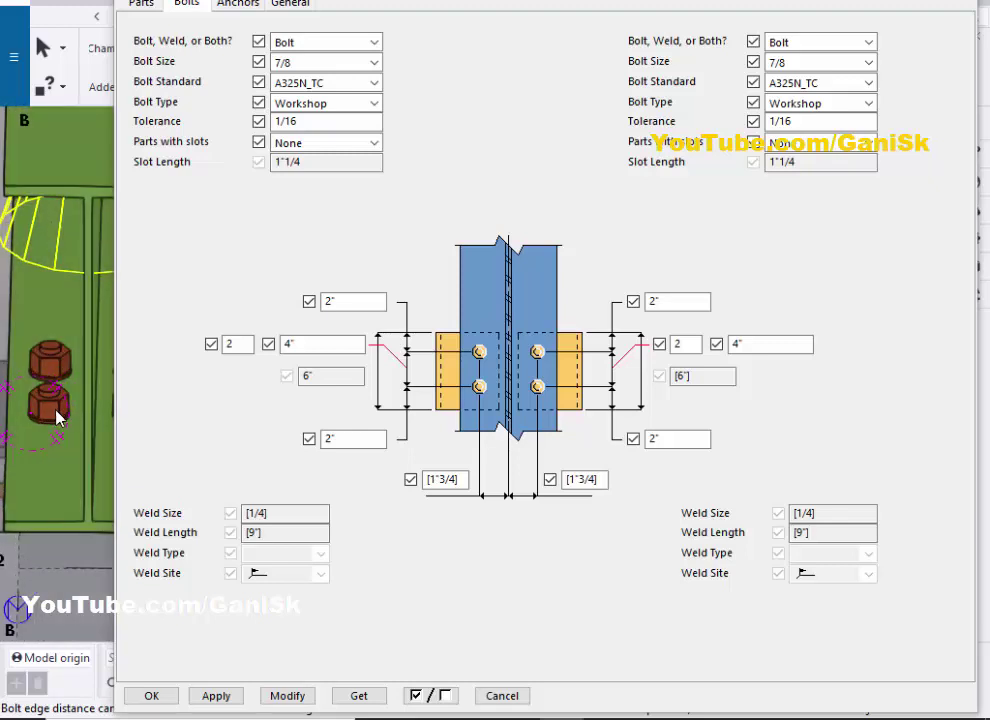
pyautogui.doubleClick(455, 480)
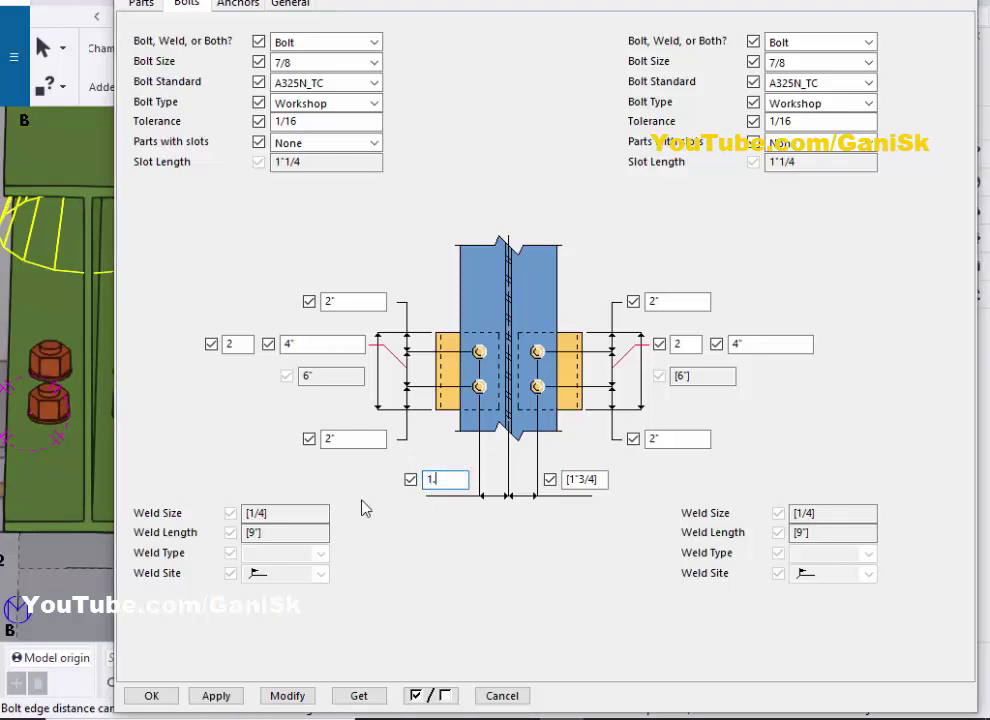
pyautogui.doubleClick(585, 481)
pyautogui.write('1.5')
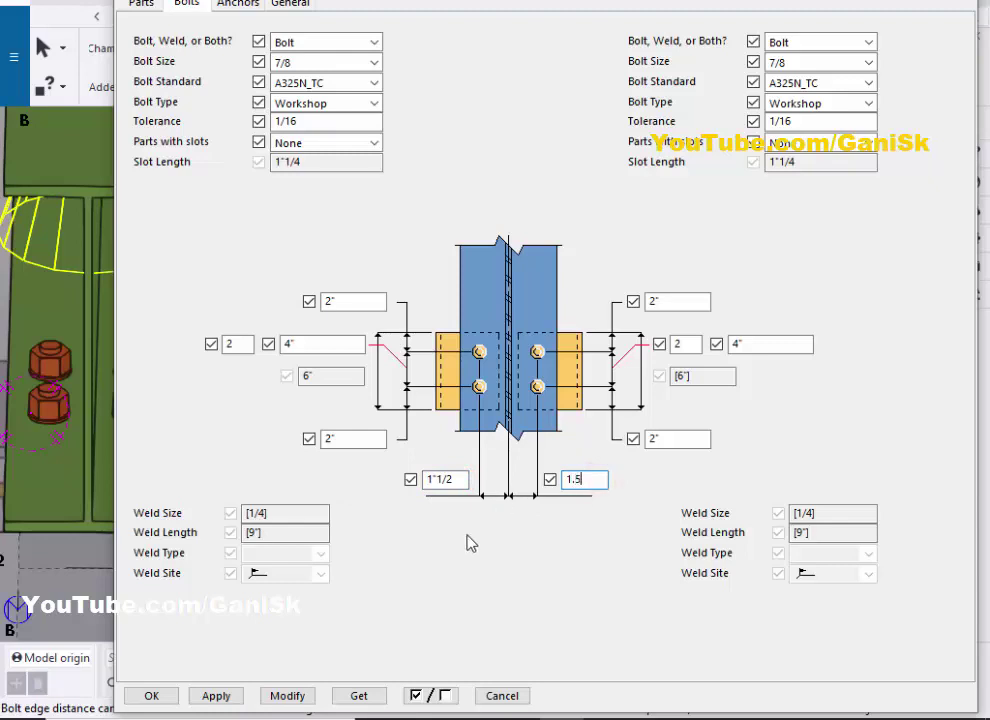
pyautogui.click(288, 697)
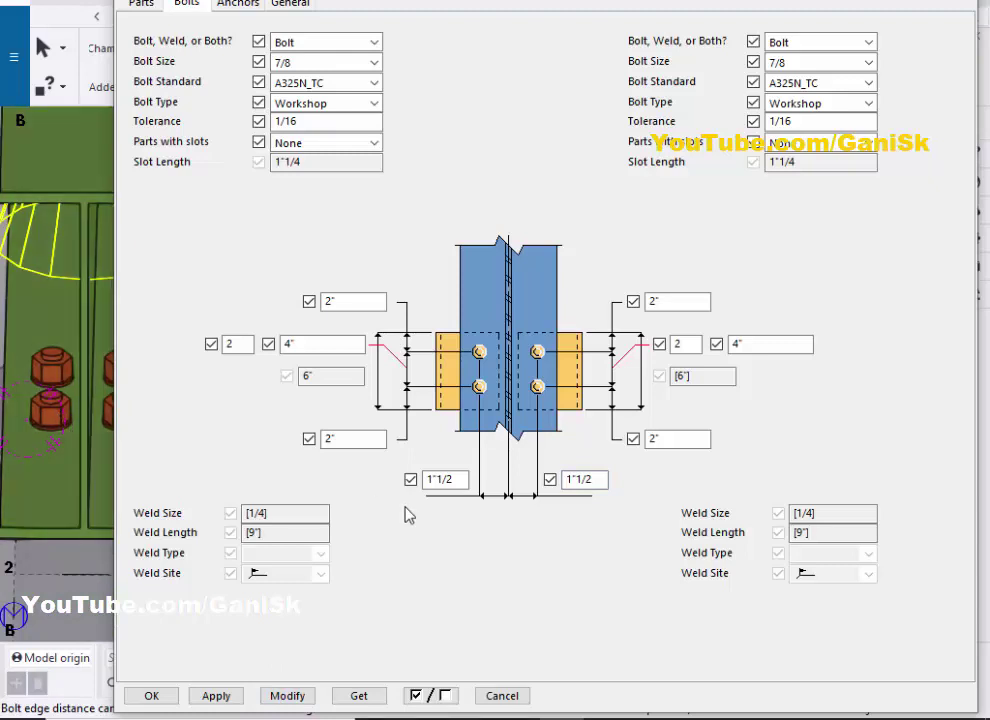
# Set the horizontal distance from the beam web centerline to the flange bolts to 1"3/4 on both sides and modify the connection
pyautogui.doubleClick(468, 480)
pyautogui.click(439, 481)
pyautogui.moveTo(439, 481); pyautogui.dragTo(463, 480)
pyautogui.doubleClick(579, 481)
pyautogui.click(287, 695)
pyautogui.scroll(-2, 73, 428)
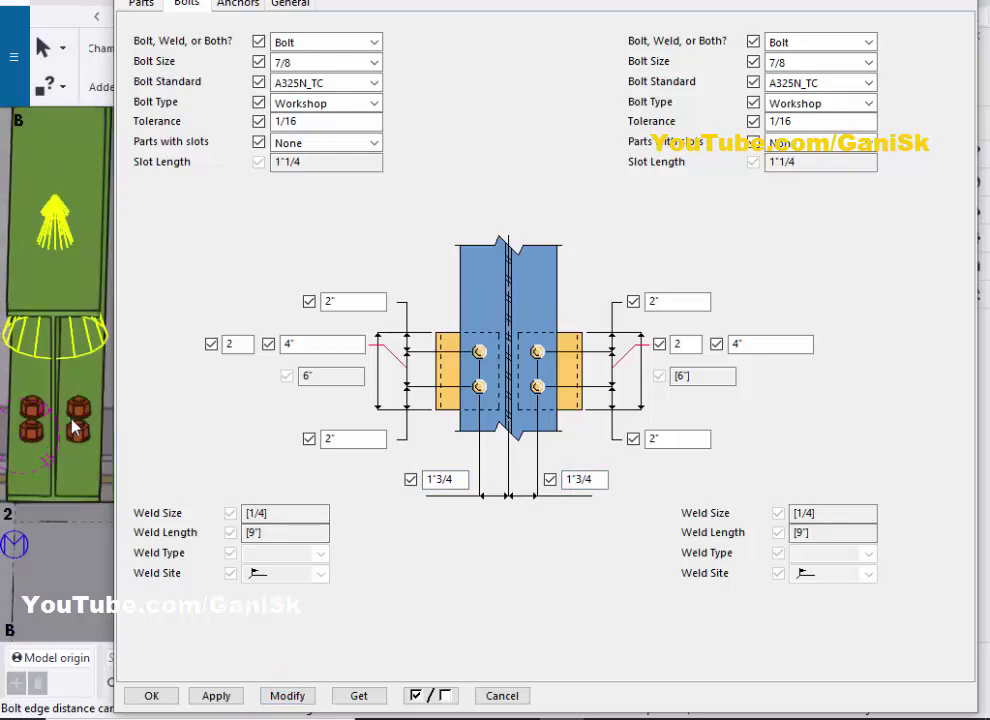
pyautogui.scroll(-2, 50, 448)
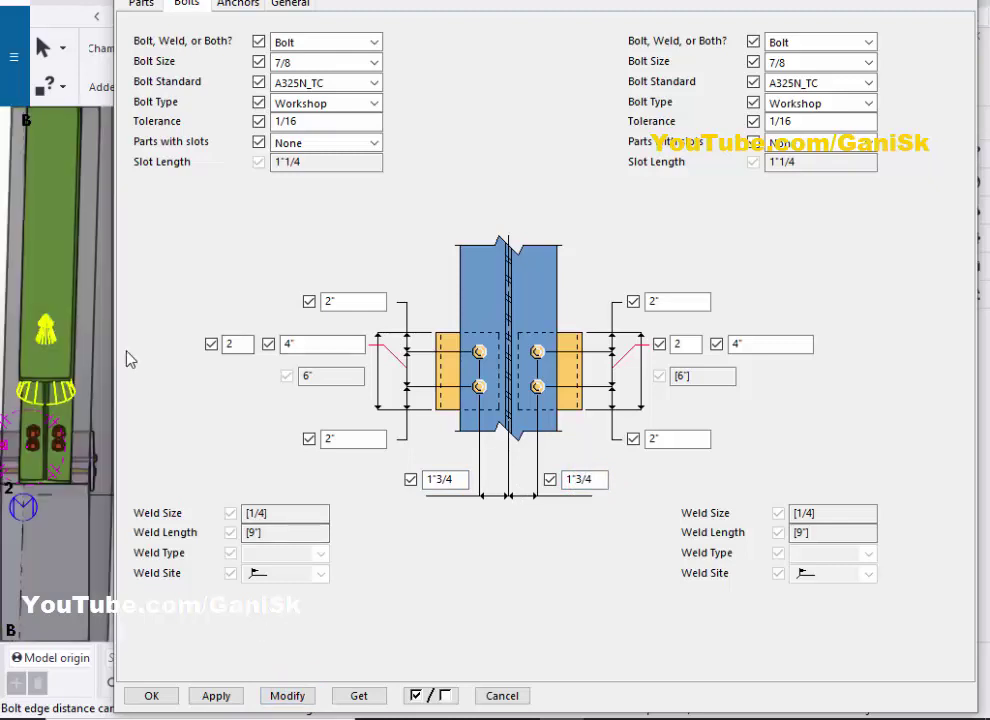
# Return to the part settings, modify the connection, apply the values and close the connection properties
pyautogui.click(141, 4)
pyautogui.click(287, 695)
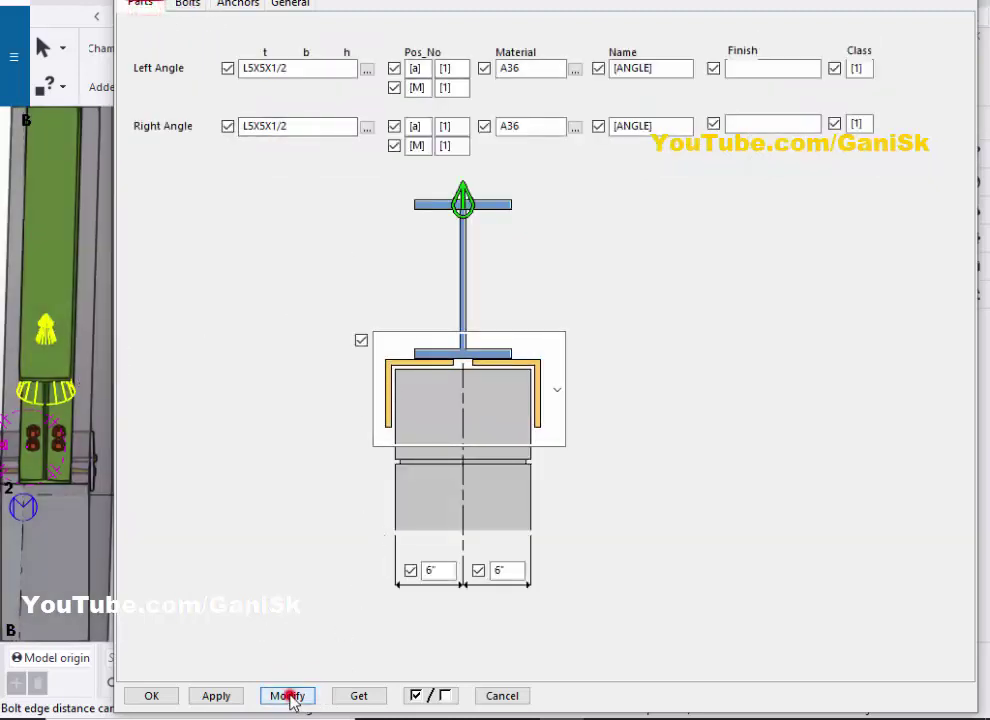
pyautogui.click(218, 696)
pyautogui.click(151, 696)
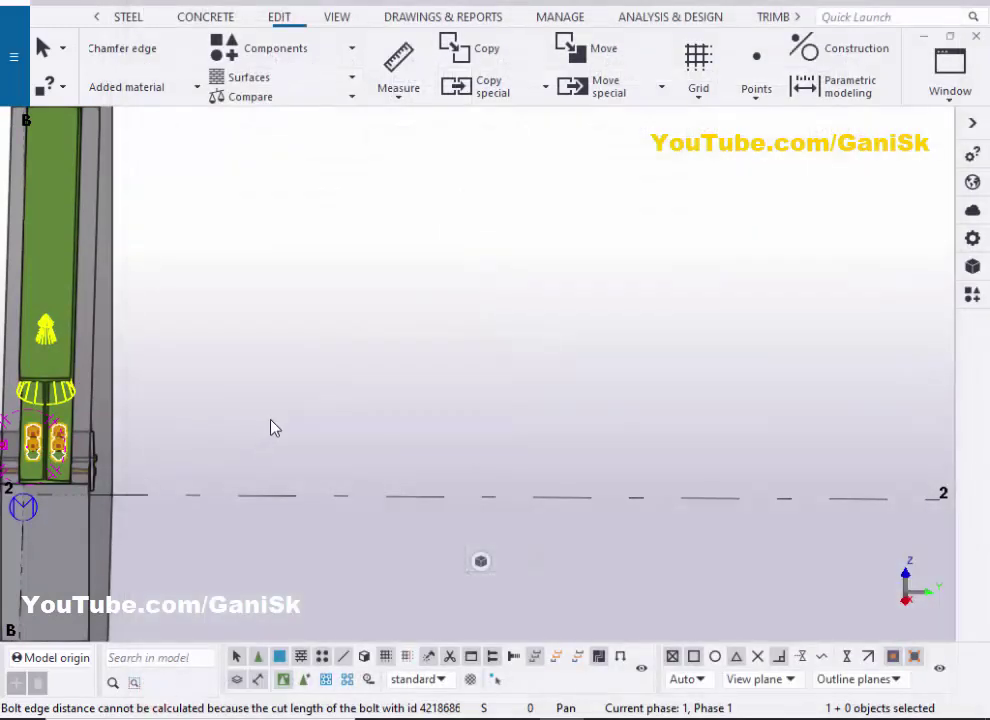
# Examine how the support angles, flange bolts and anchors sit between the beam's bottom flange and the top of the wall
pyautogui.keyDown('ctrl'); pyautogui.moveTo(291, 458); pyautogui.dragTo(214, 234, button='middle'); pyautogui.keyUp('ctrl')
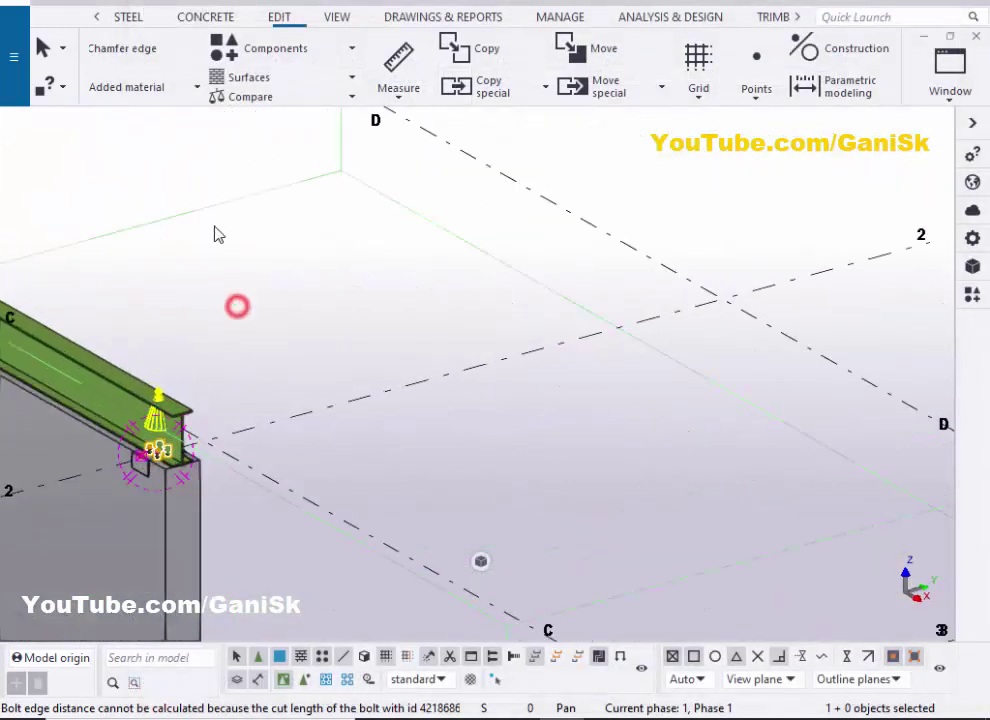
pyautogui.rightClick(214, 230)
pyautogui.click(278, 339)
pyautogui.keyDown('ctrl'); pyautogui.moveTo(281, 362); pyautogui.dragTo(230, 422, button='middle'); pyautogui.keyUp('ctrl')
pyautogui.scroll(5, 230, 422)
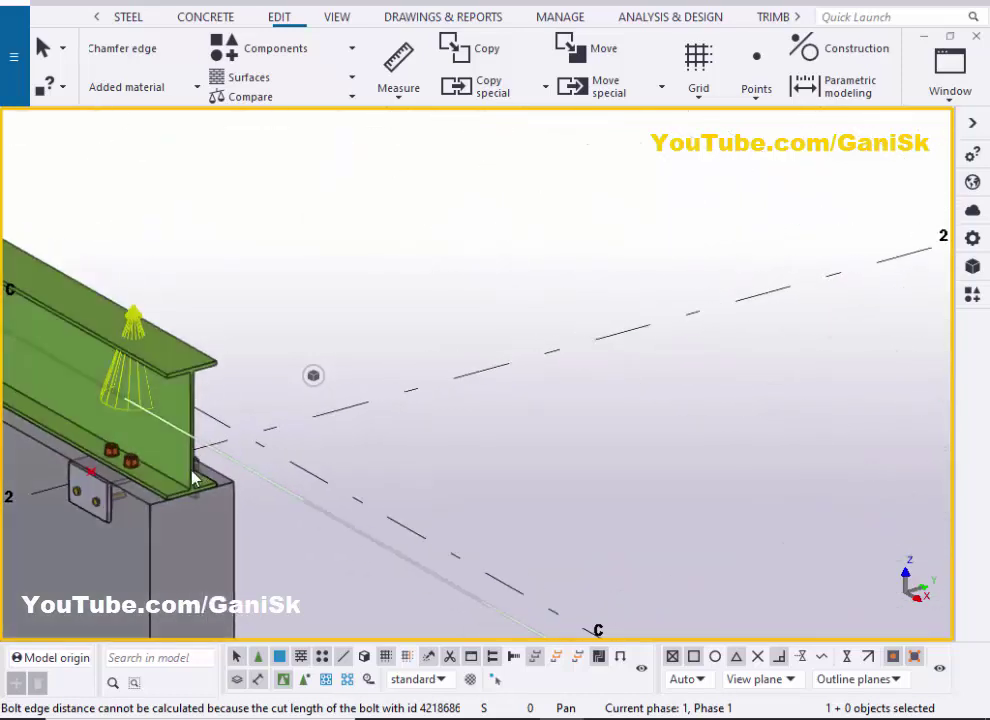
pyautogui.scroll(5, 55, 502)
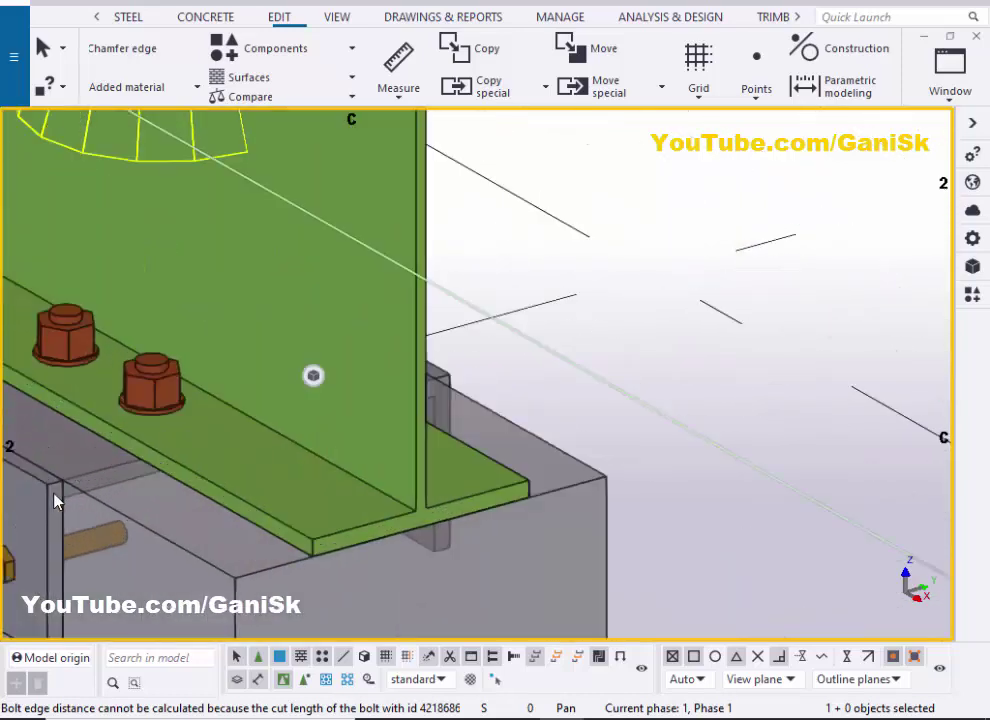
pyautogui.scroll(1, 70, 492)
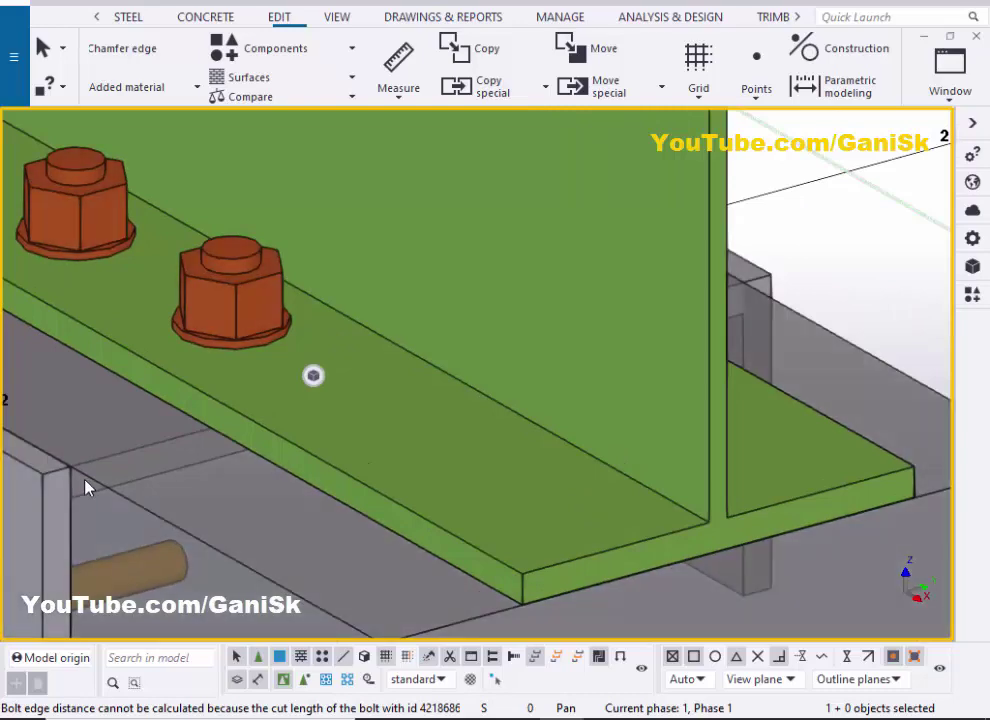
pyautogui.scroll(-2, 84, 485)
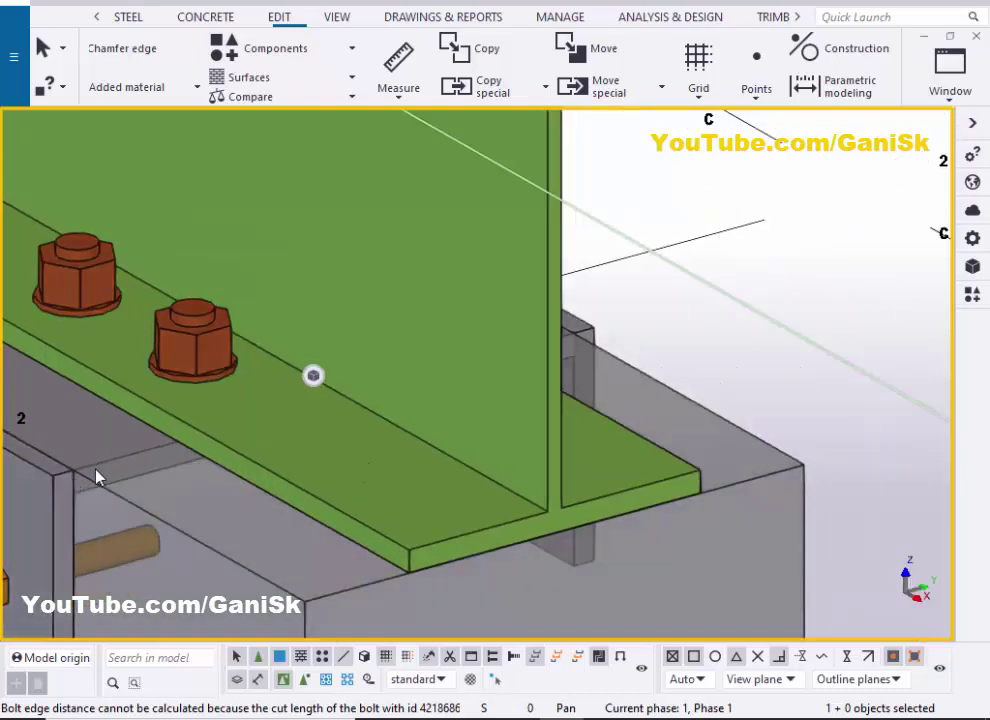
pyautogui.scroll(-3, 100, 470)
pyautogui.scroll(4, 340, 510)
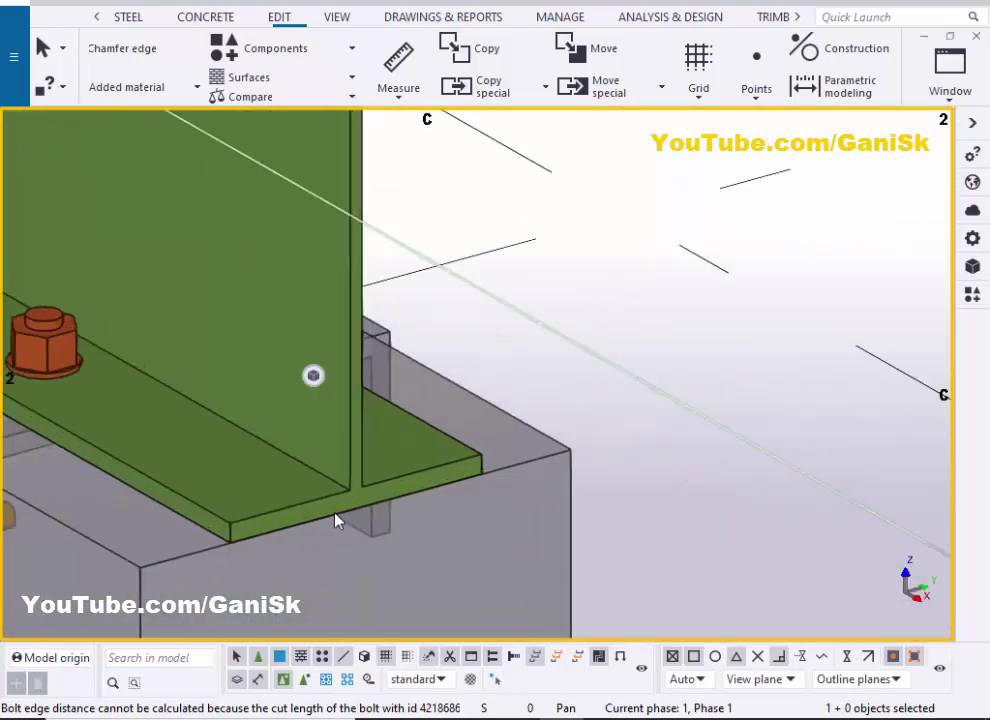
pyautogui.scroll(-5, 348, 493)
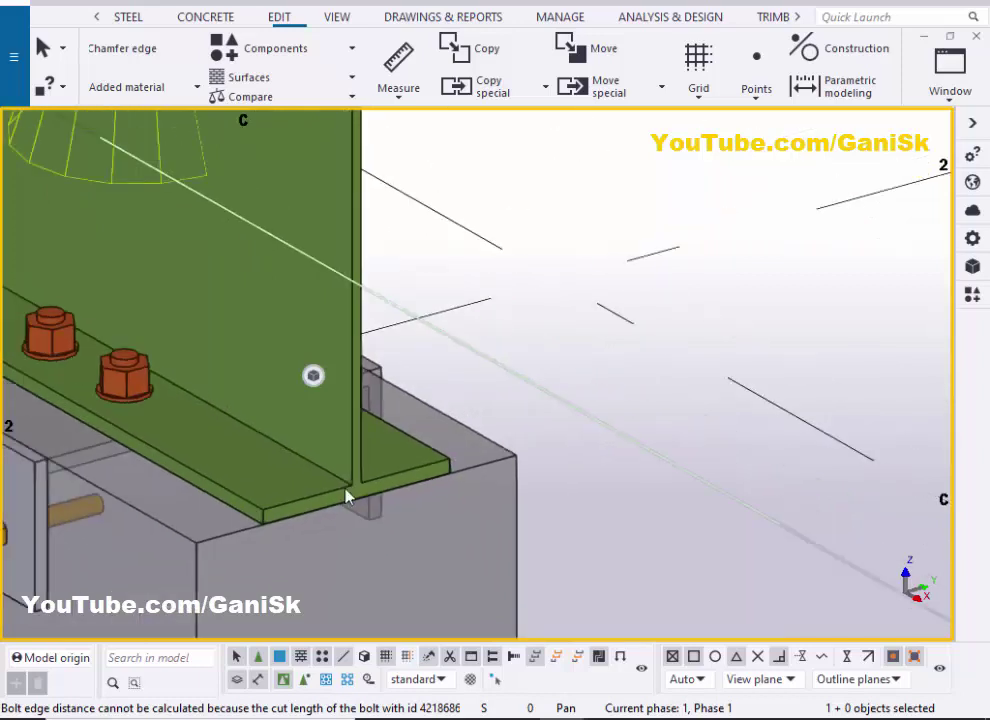
pyautogui.scroll(5, 140, 505)
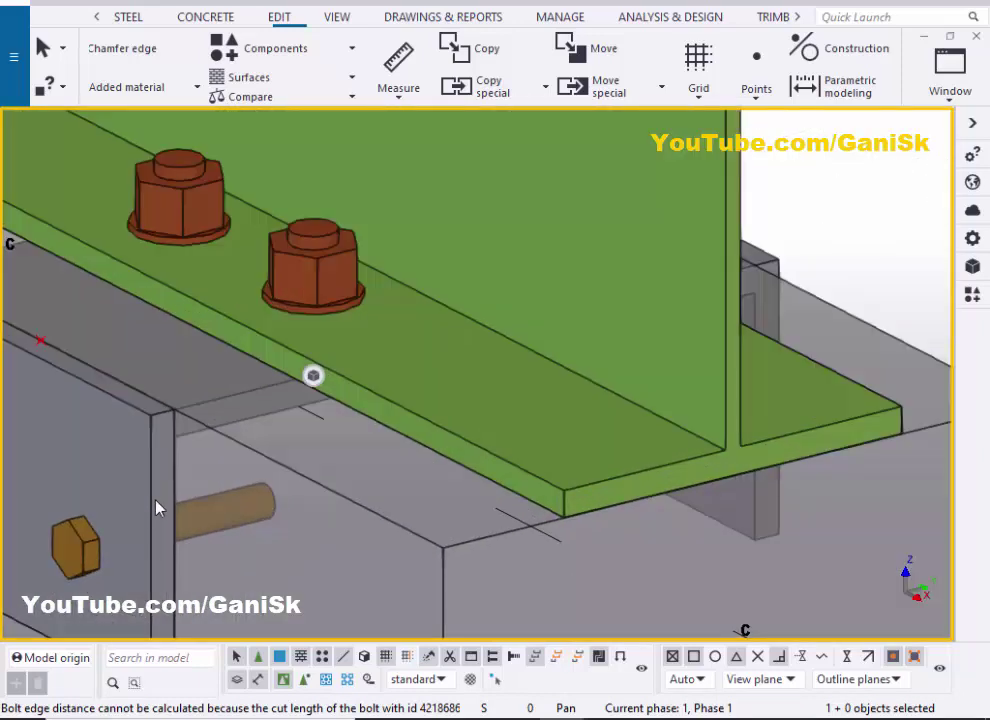
# Reopen the wall support angle connection's properties to check the angle profile, and close them
pyautogui.click(153, 499)
pyautogui.doubleClick(153, 499)
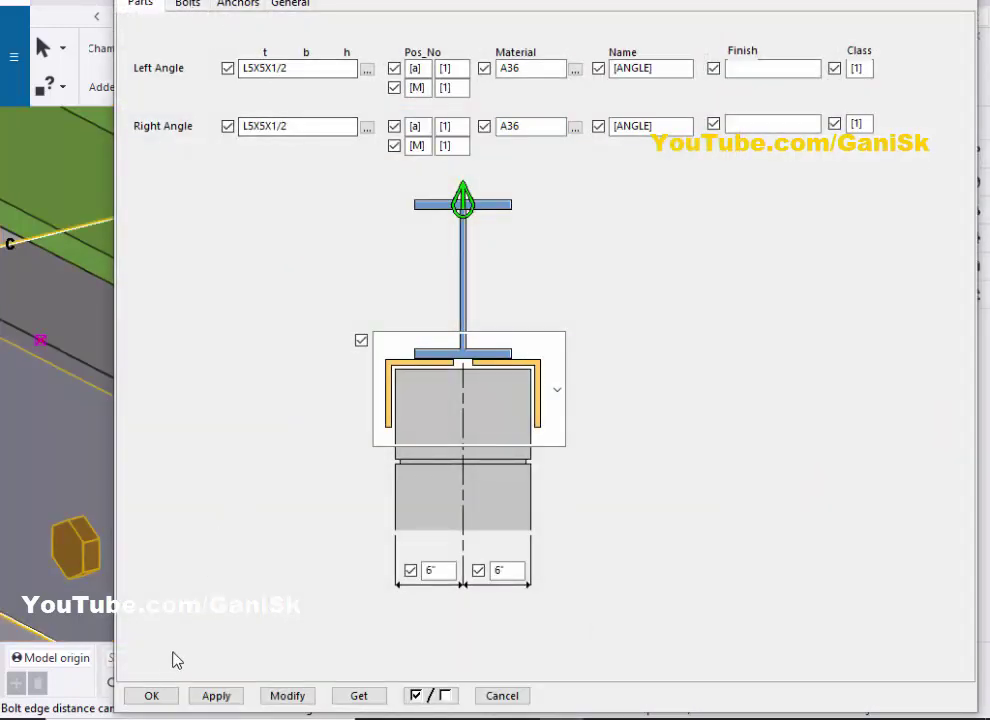
pyautogui.click(151, 696)
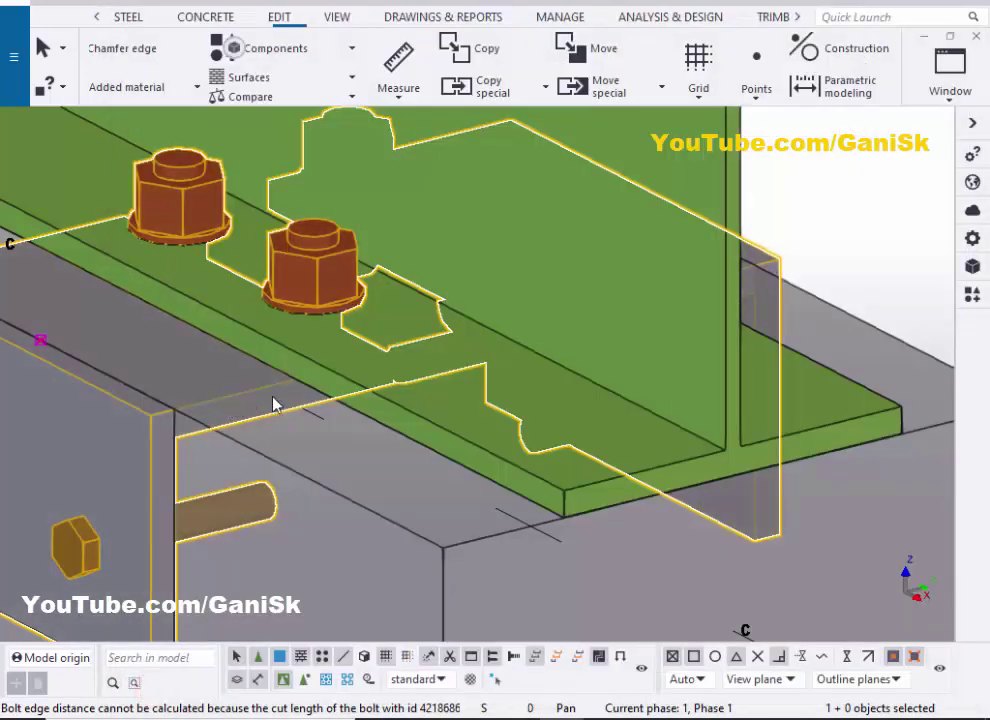
# Move the steel beam linearly with dX 0", dY 0" and dZ 1/2" to make room for the angle thickness above the wall
pyautogui.scroll(-5, 276, 404)
pyautogui.click(599, 280)
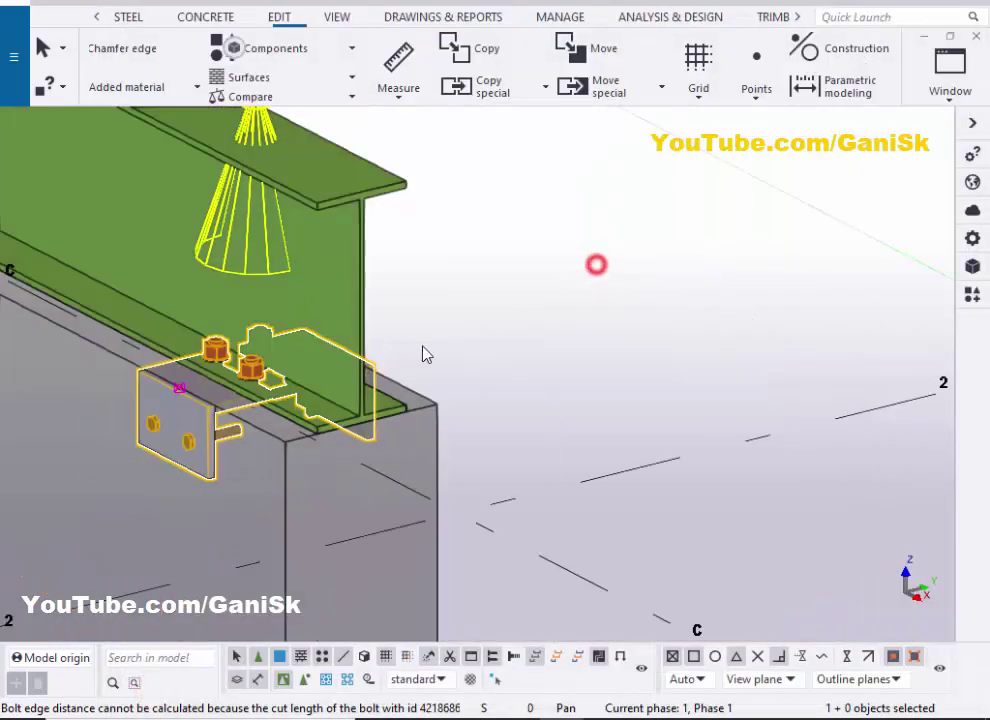
pyautogui.click(360, 295)
pyautogui.rightClick(360, 295)
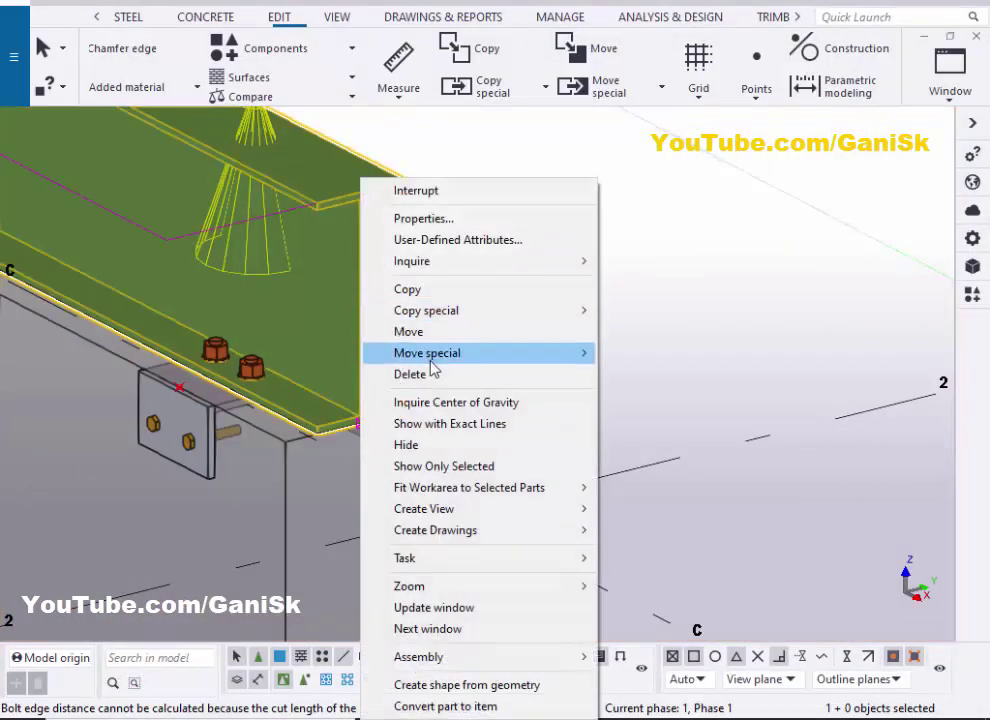
pyautogui.moveTo(577, 360)
pyautogui.click(630, 352)
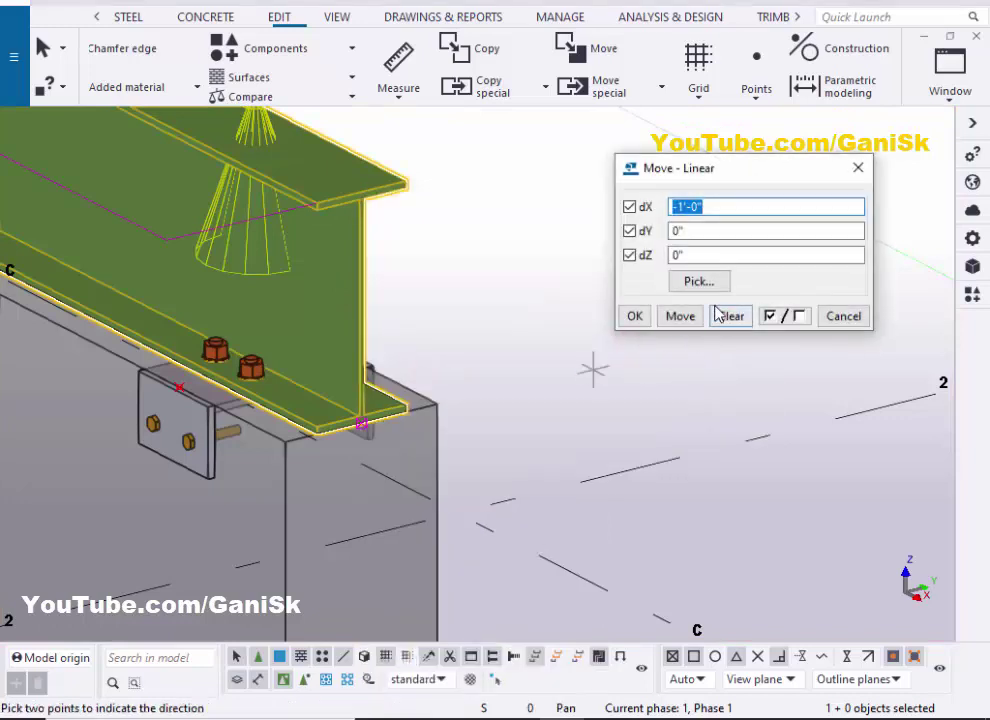
pyautogui.click(733, 317)
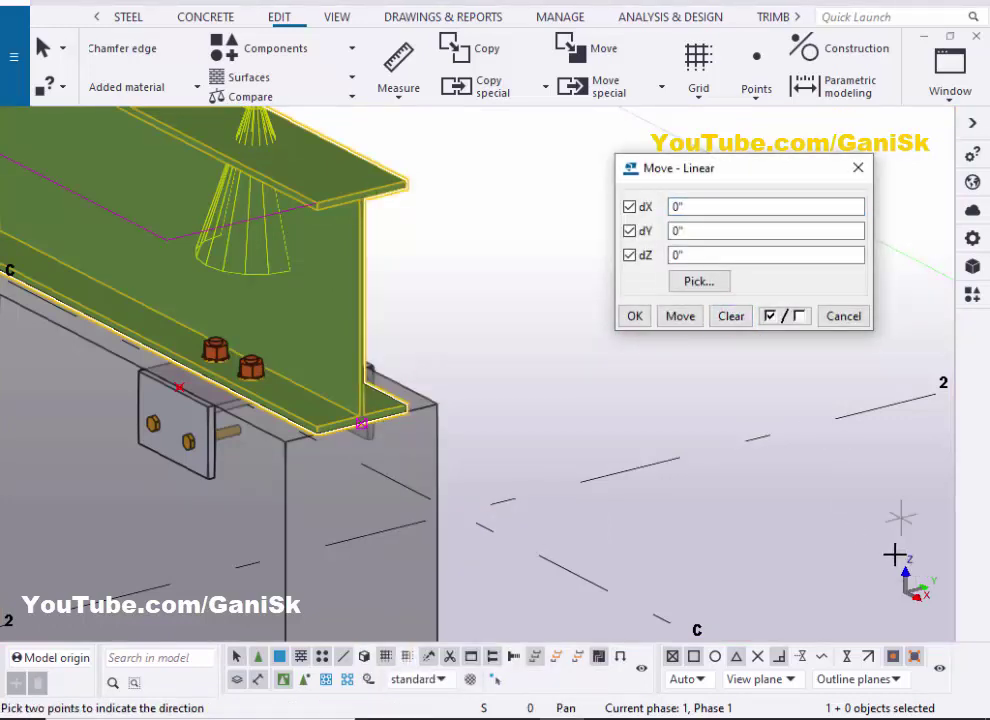
pyautogui.doubleClick(692, 254)
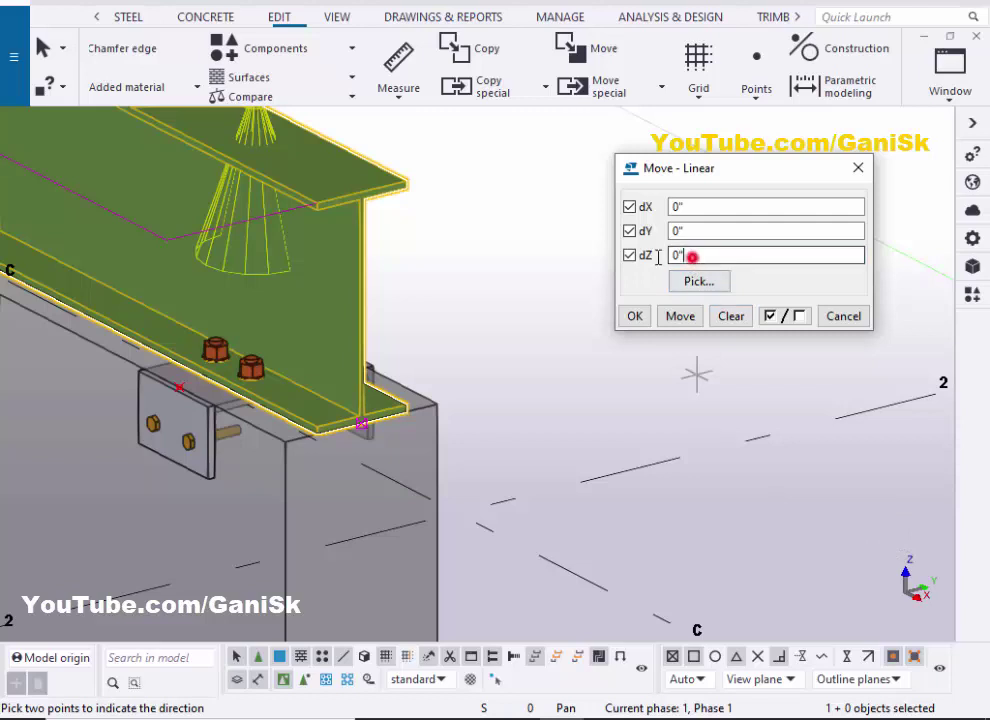
pyautogui.write('1/2')
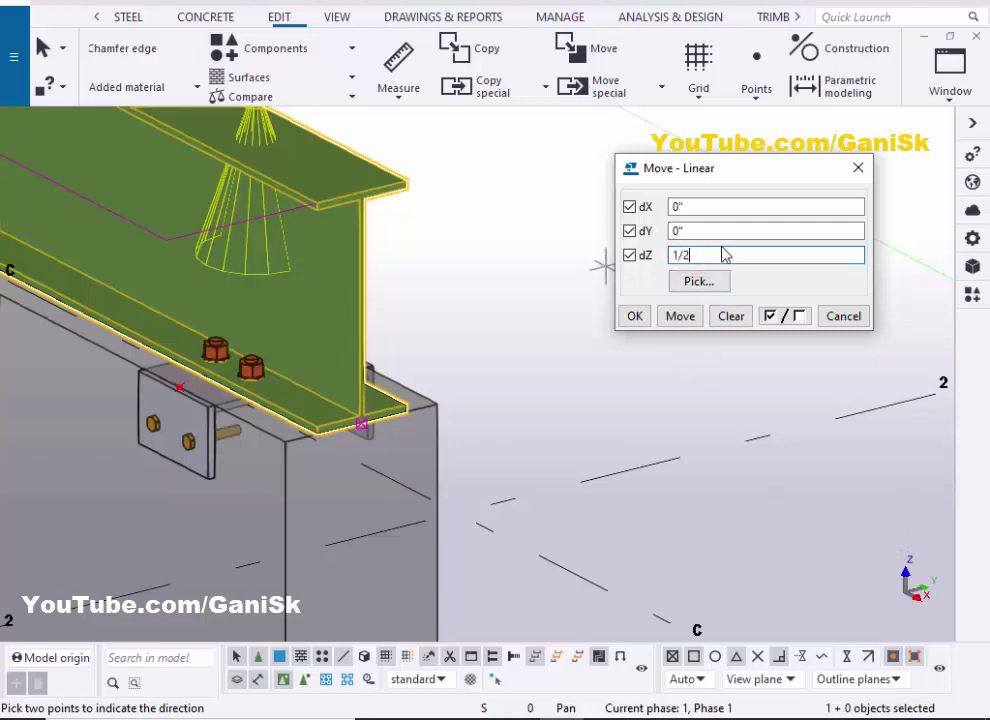
pyautogui.click(682, 316)
pyautogui.click(636, 316)
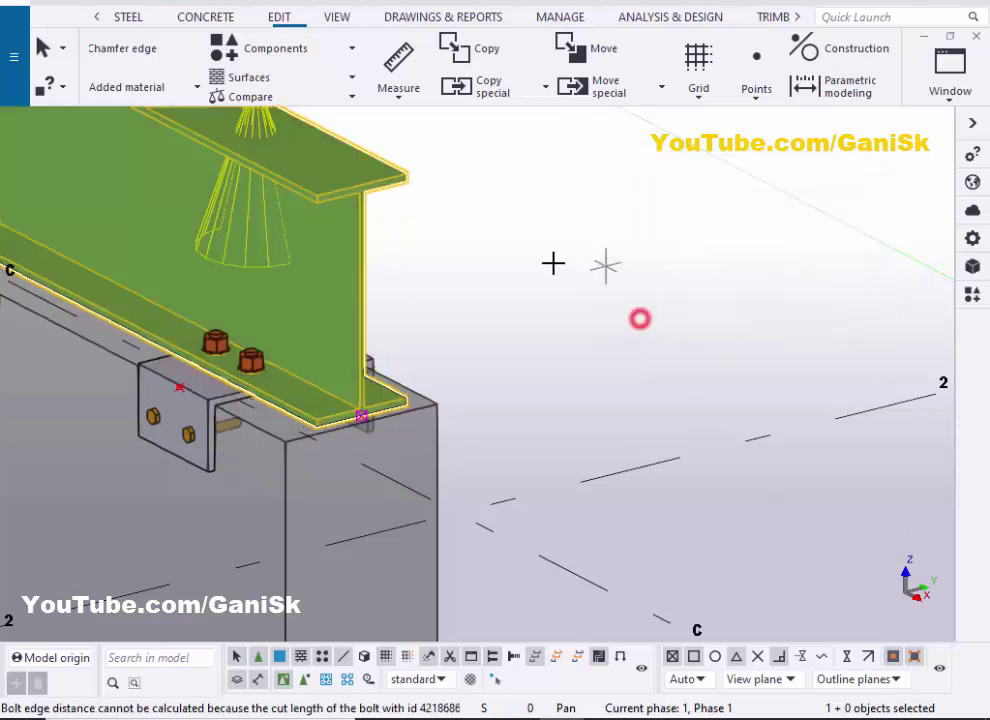
pyautogui.rightClick(508, 211)
pyautogui.click(515, 210)
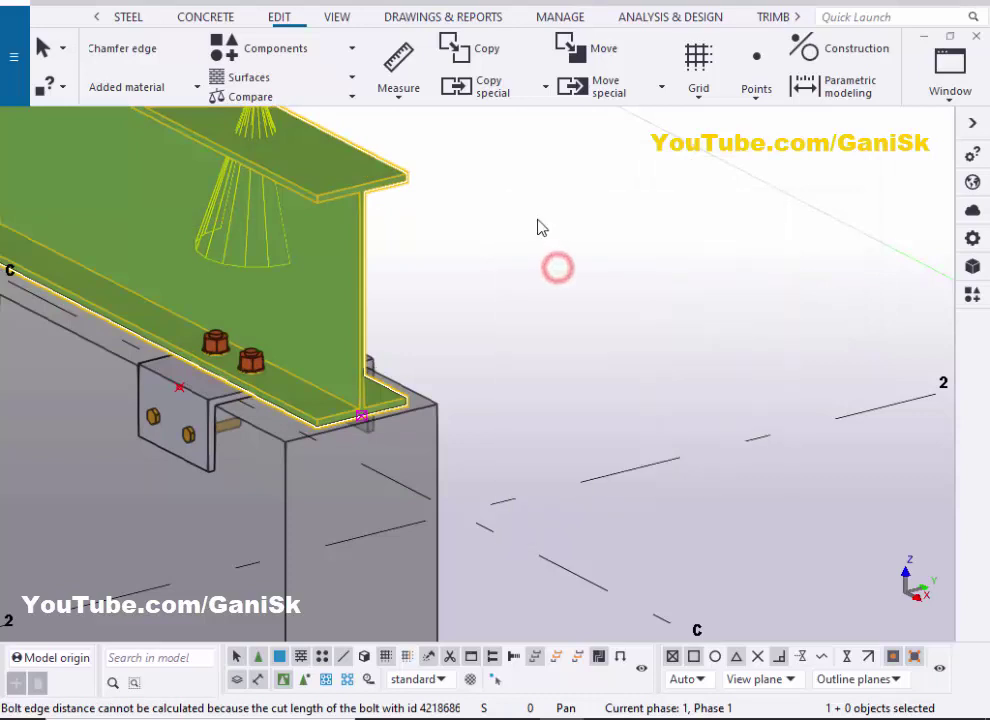
pyautogui.rightClick(535, 216)
pyautogui.click(577, 327)
pyautogui.scroll(2, 300, 420)
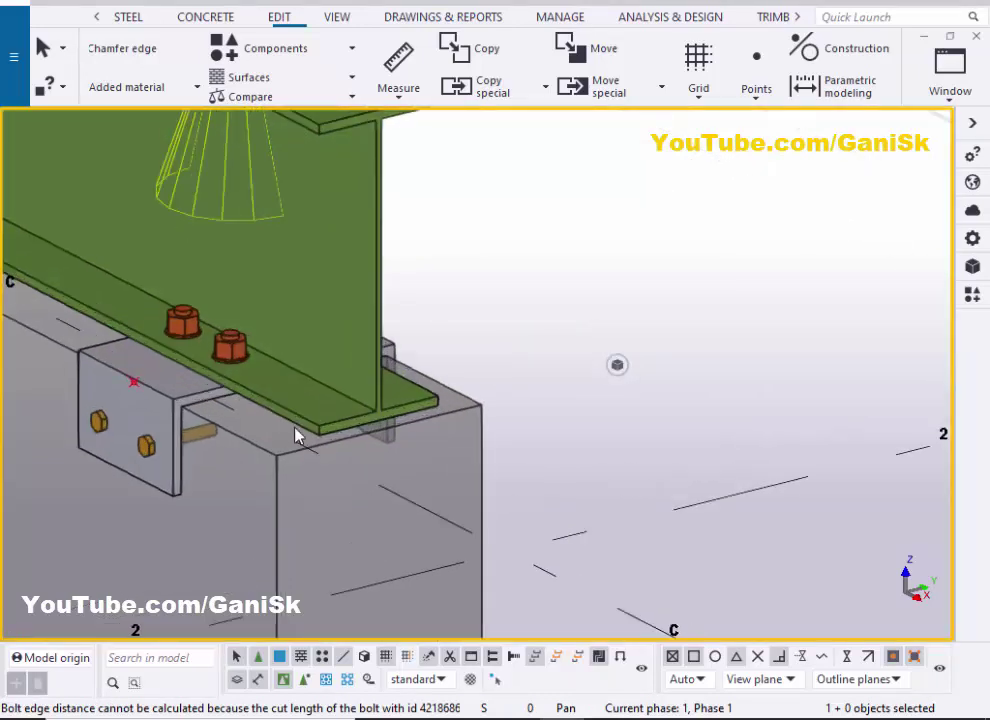
pyautogui.scroll(1, 296, 435)
pyautogui.press('Return')
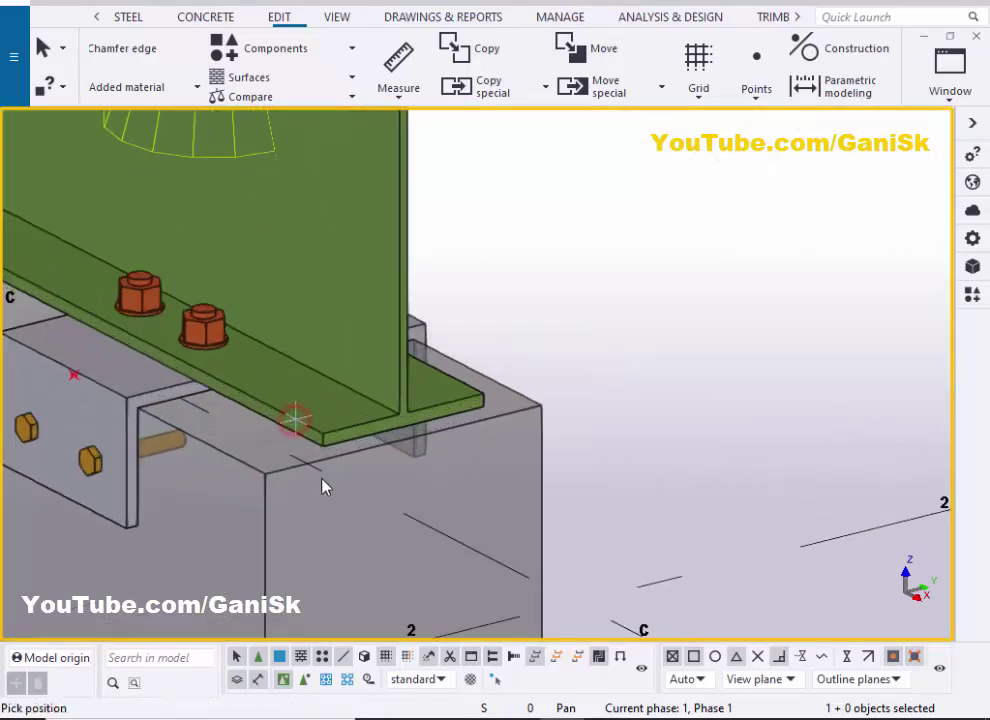
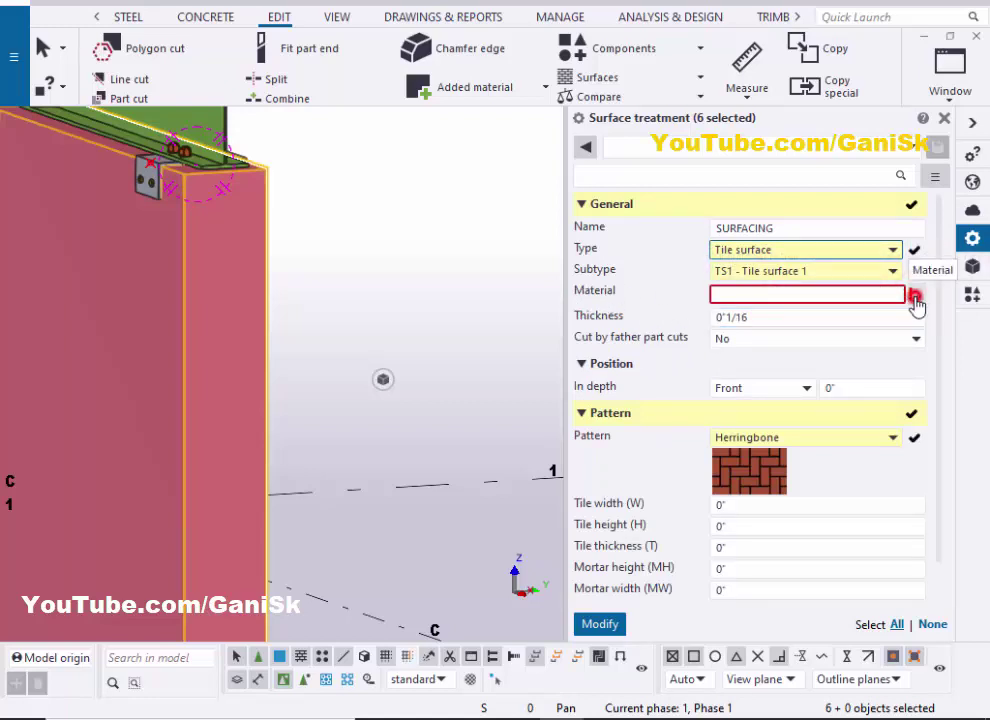
# Assign the concrete material 4000 to the six selected wall surface treatments and modify them with the Herringbone tile surface
pyautogui.click(915, 296)
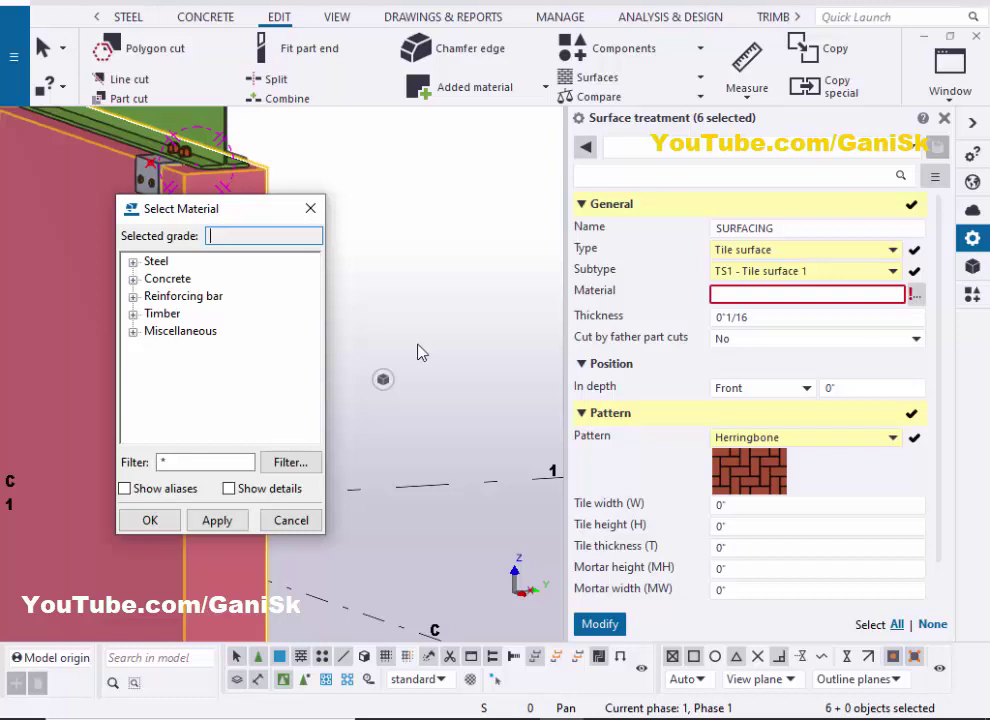
pyautogui.click(134, 280)
pyautogui.click(174, 366)
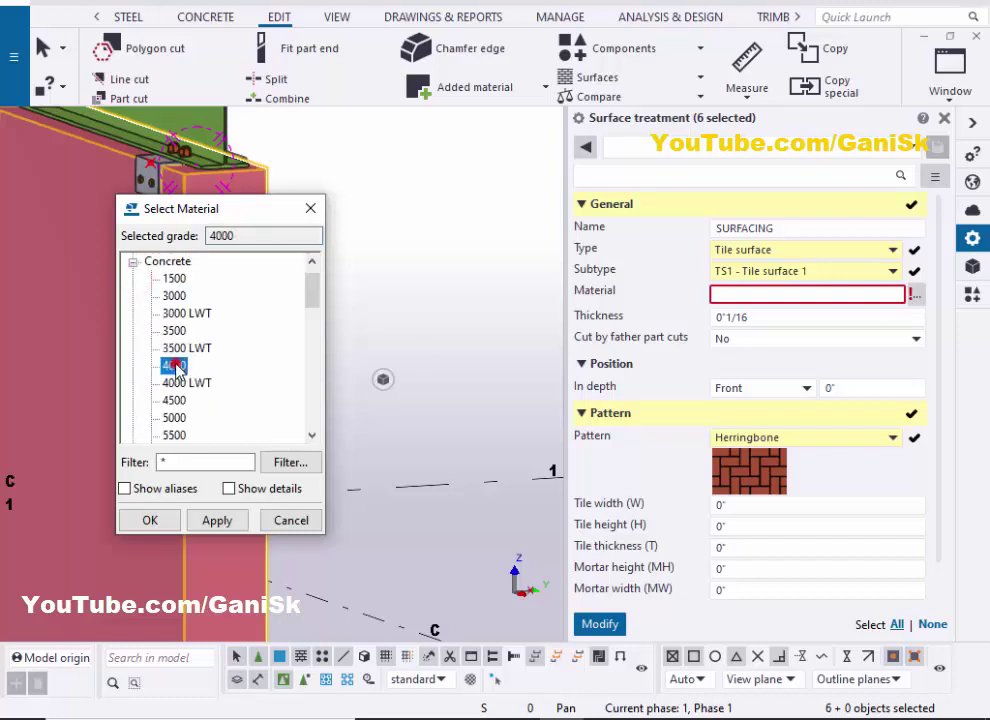
pyautogui.click(217, 520)
pyautogui.click(152, 521)
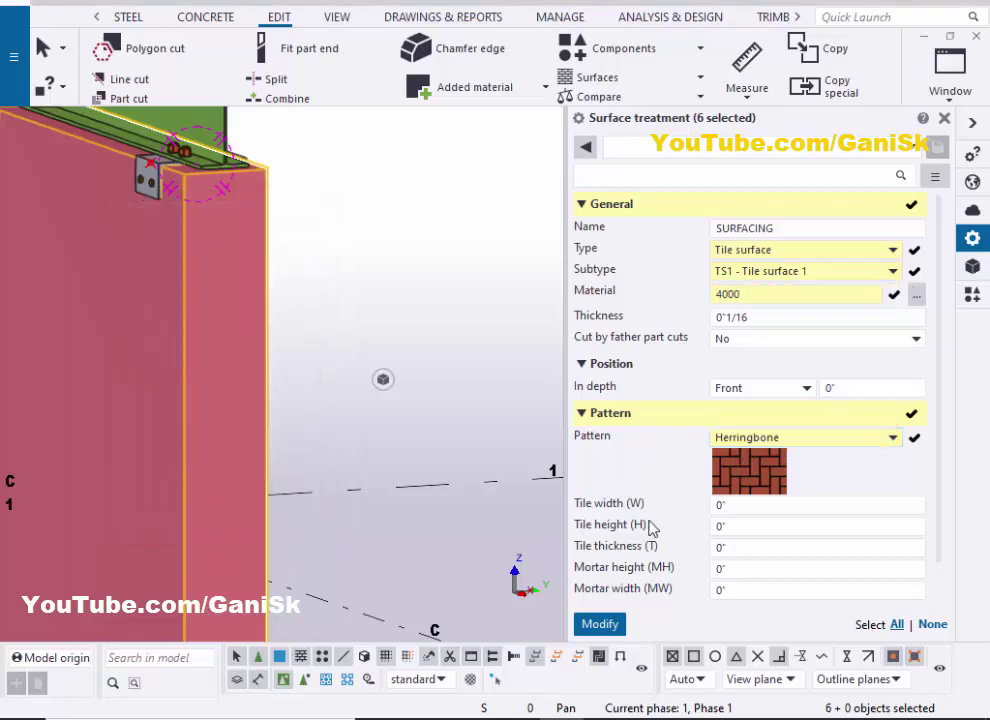
pyautogui.click(598, 624)
pyautogui.scroll(-2, 371, 432)
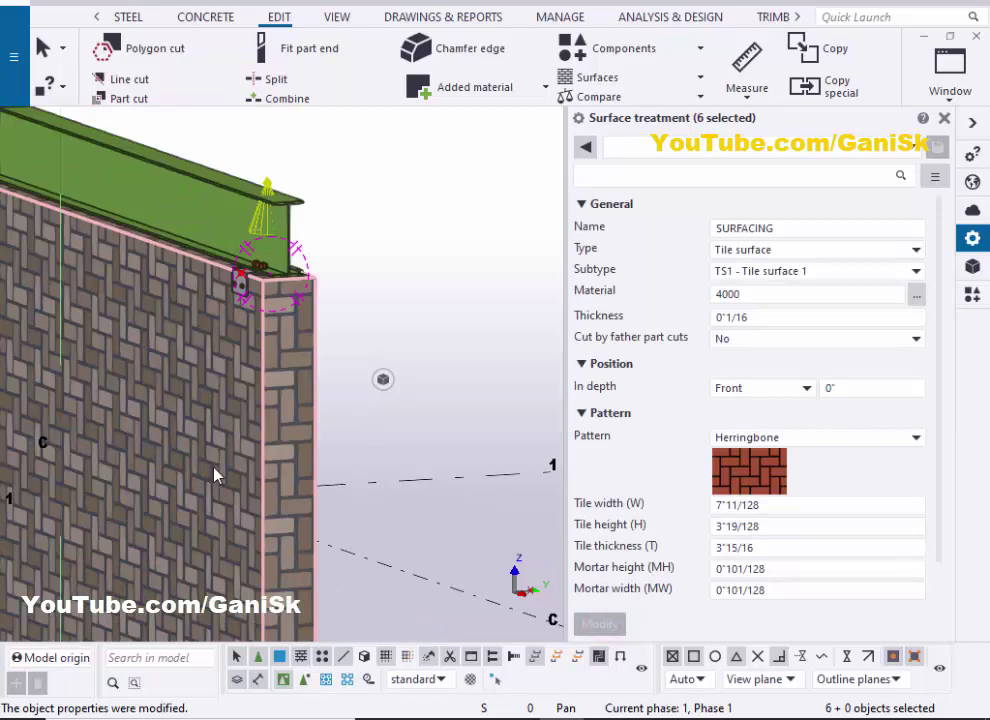
pyautogui.scroll(3, 215, 475)
pyautogui.scroll(-2, 277, 414)
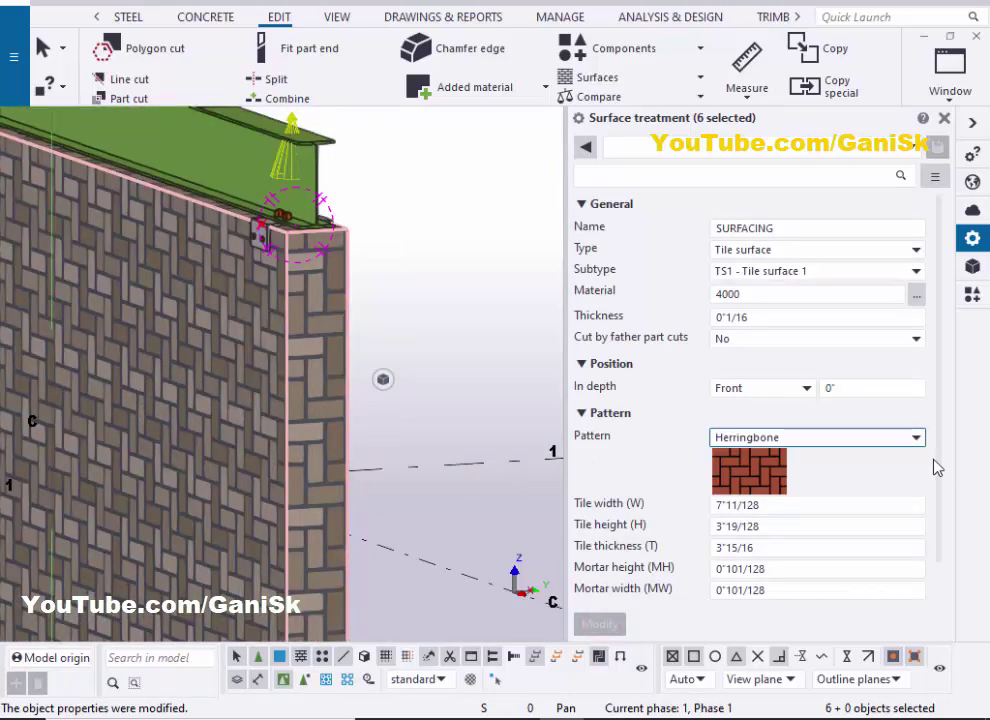
# Change the pattern of the six selected surface treatments to 1_3 and apply the modification to the wall
pyautogui.click(845, 437)
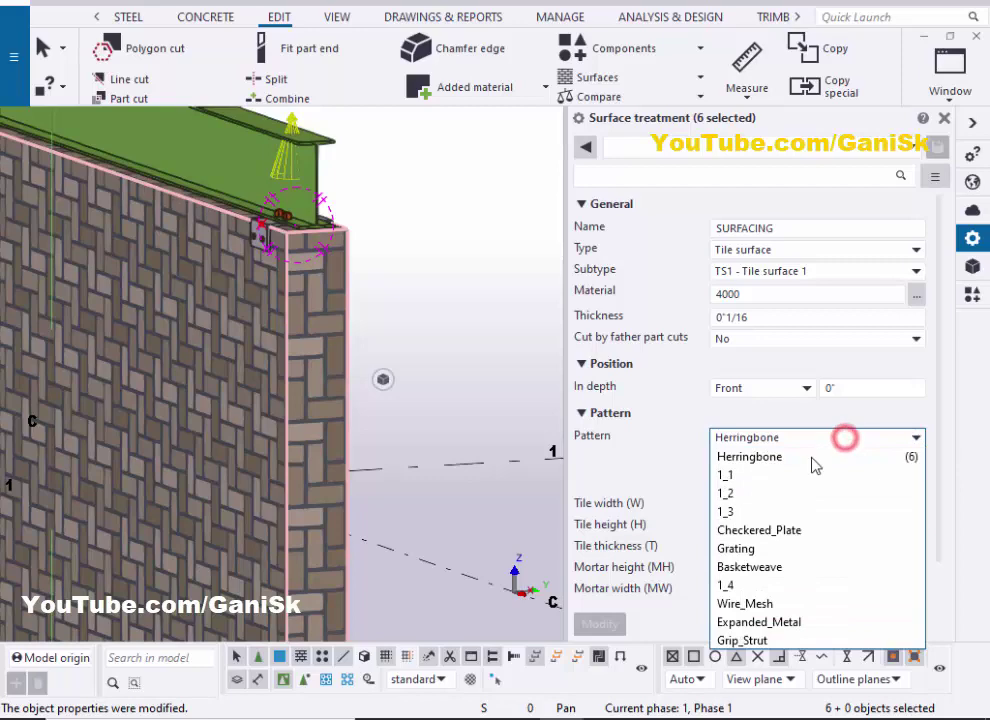
pyautogui.click(753, 513)
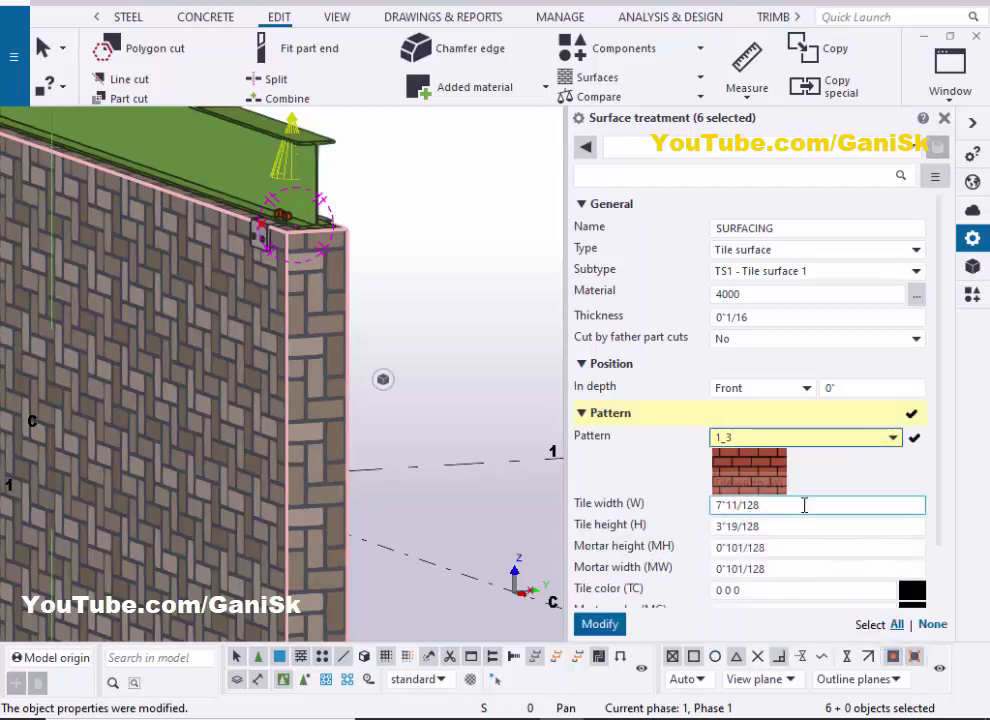
pyautogui.click(605, 624)
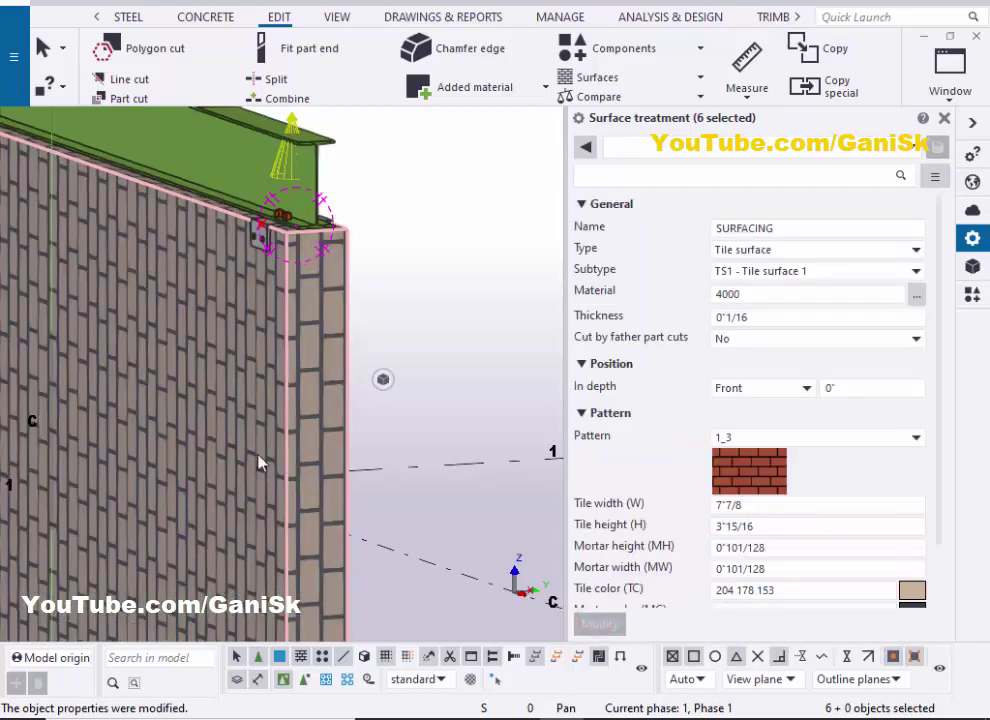
pyautogui.scroll(-2, 258, 462)
pyautogui.scroll(3, 285, 440)
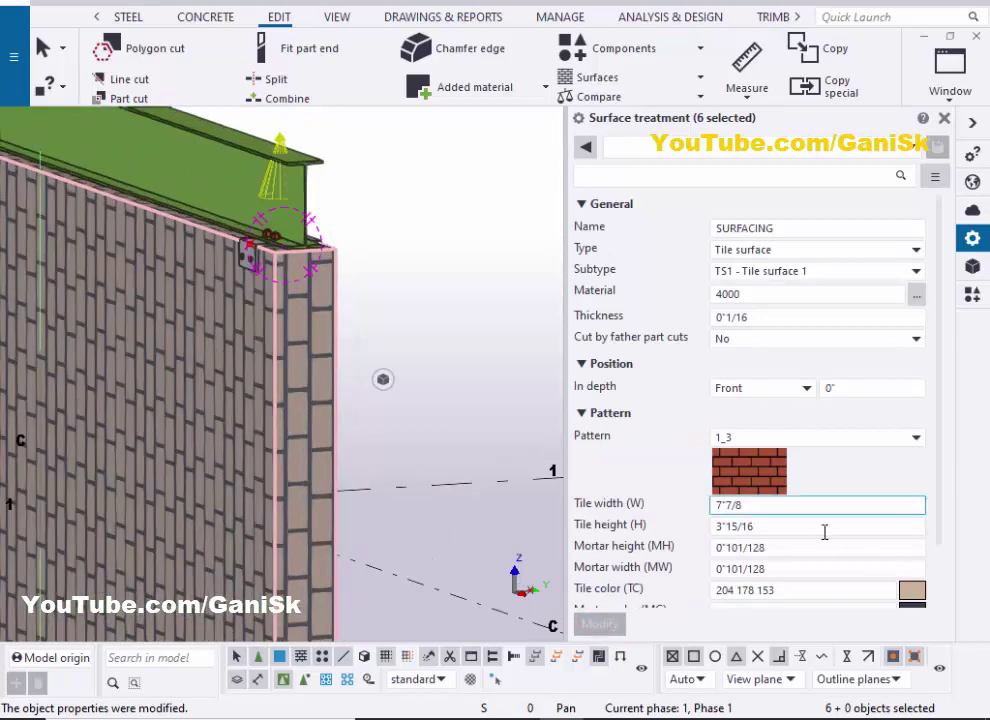
# Try the red tile colors 189 32 32 and 161 33 33 on the six surface treatments
pyautogui.click(910, 592)
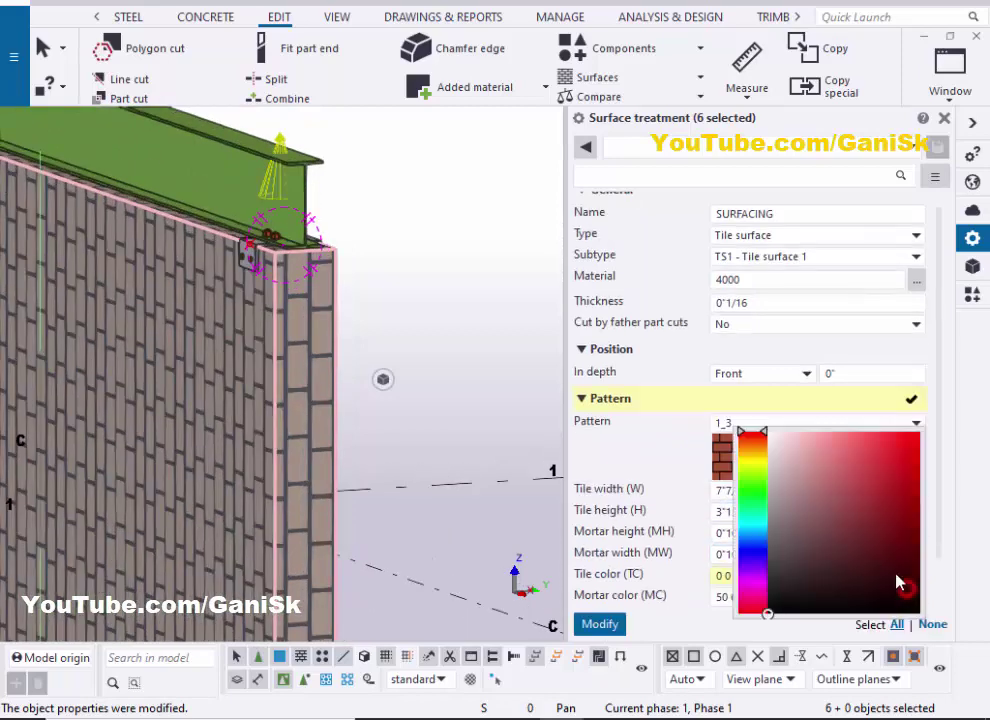
pyautogui.click(887, 463)
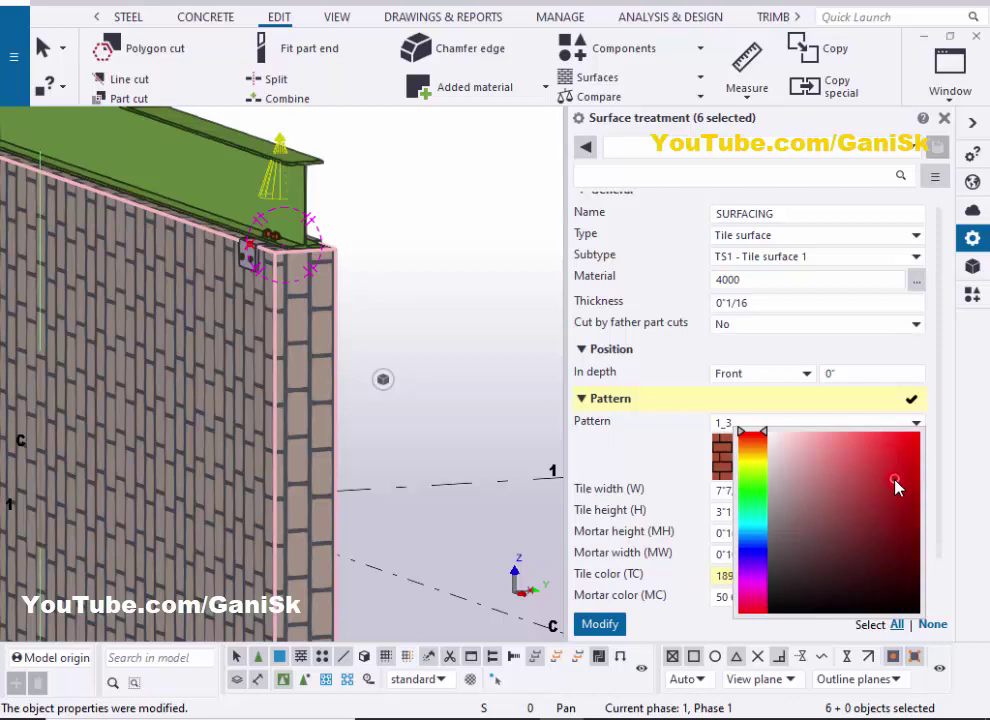
pyautogui.click(599, 623)
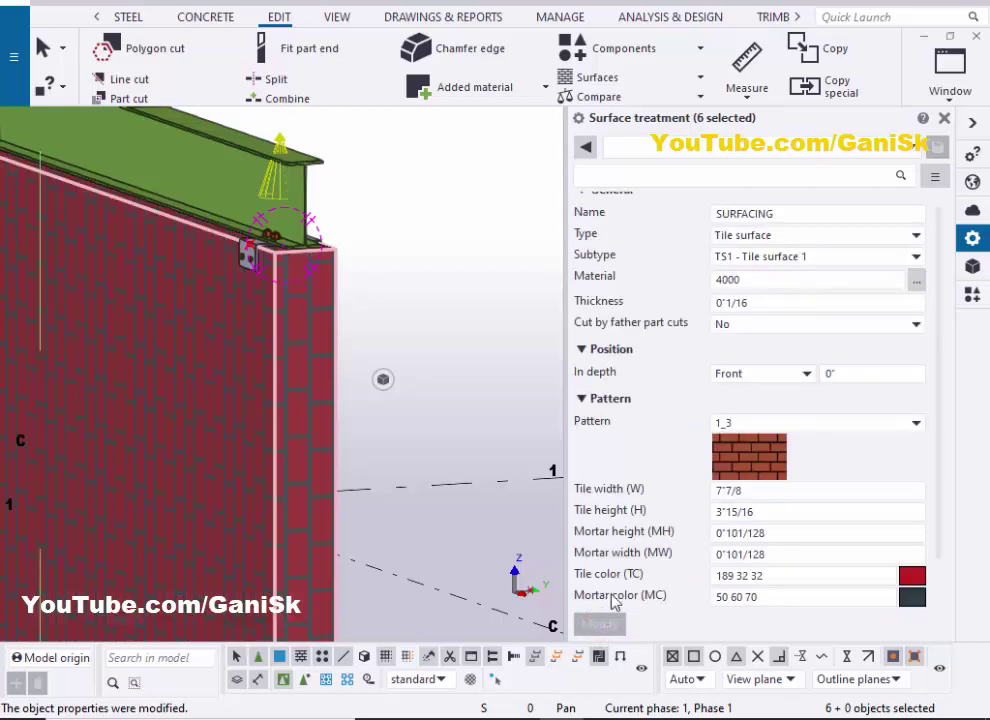
pyautogui.click(910, 577)
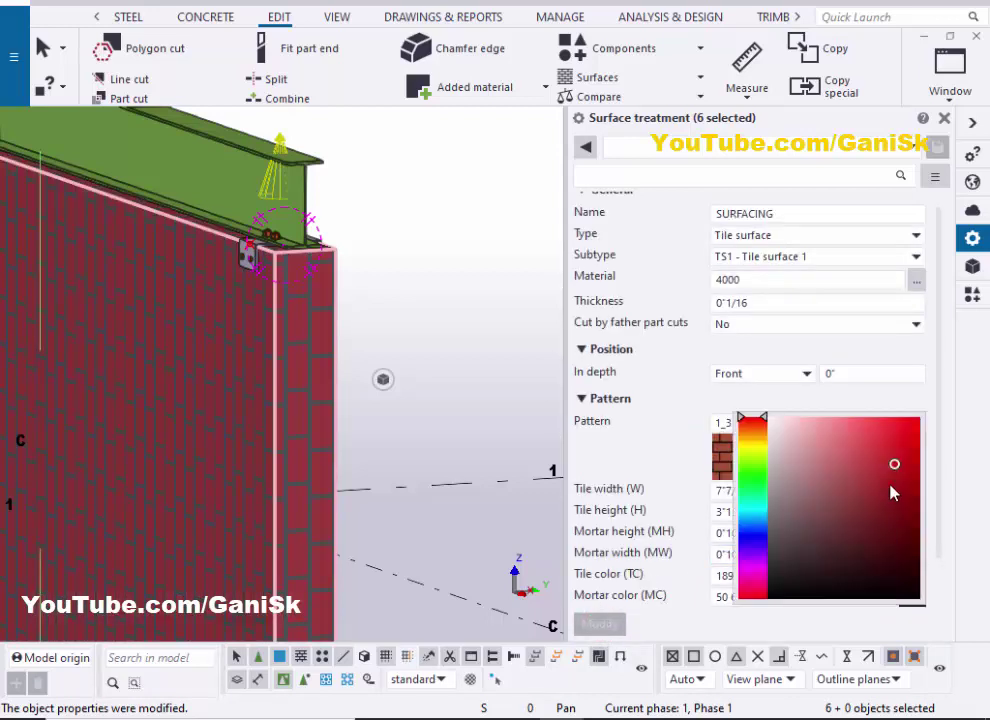
pyautogui.click(604, 624)
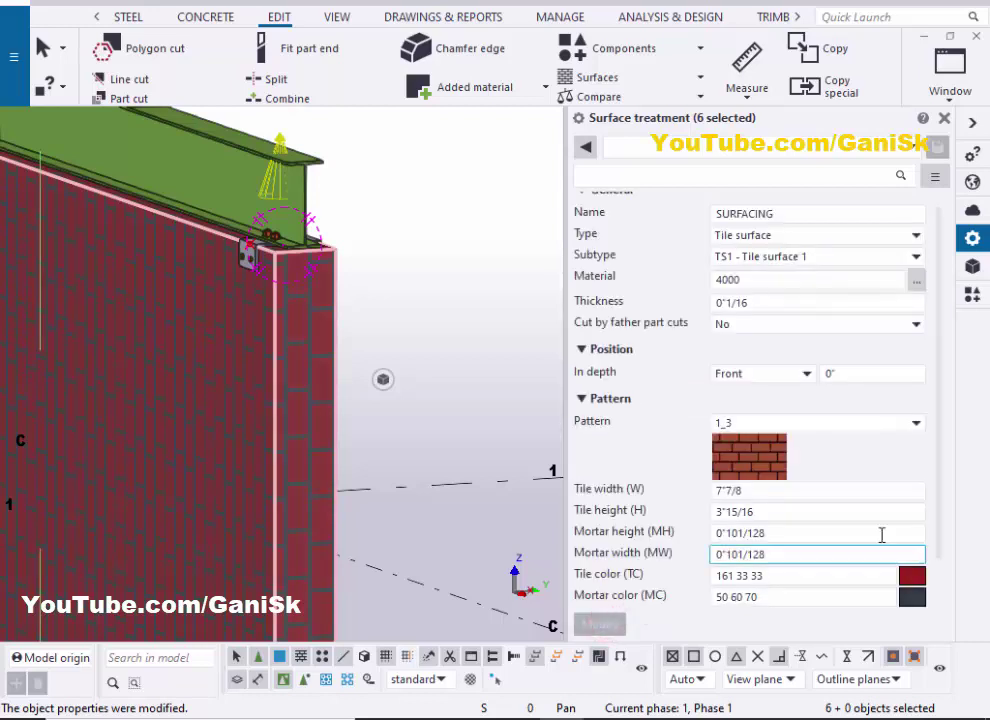
# Set the tile color of the six surface treatments to dark red 133 35 35 and apply it
pyautogui.click(910, 576)
pyautogui.click(880, 503)
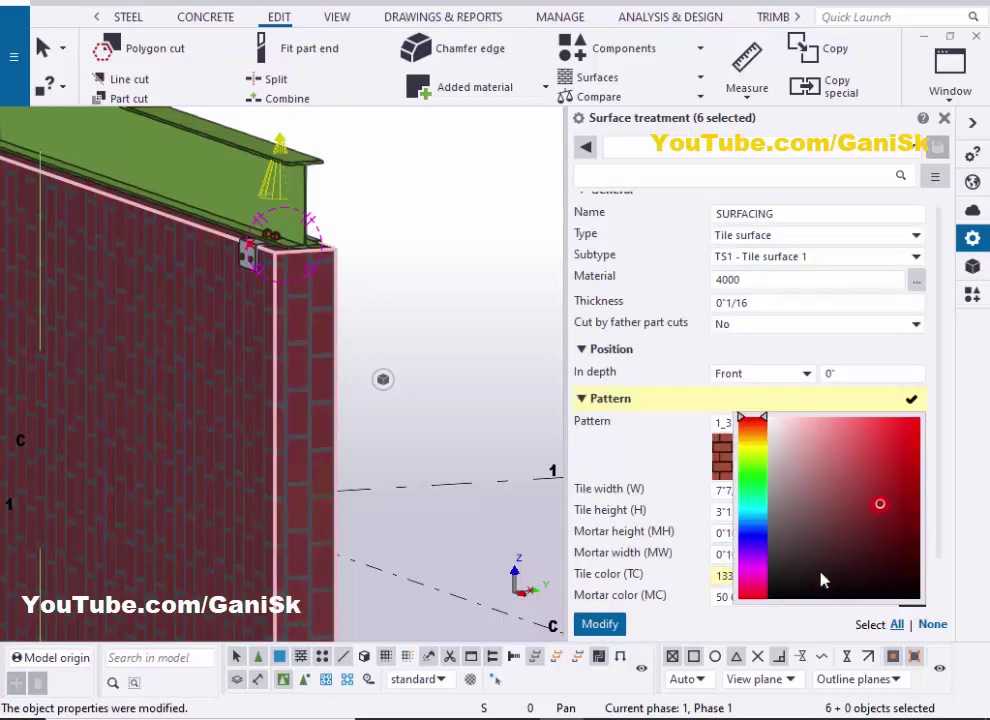
pyautogui.click(588, 628)
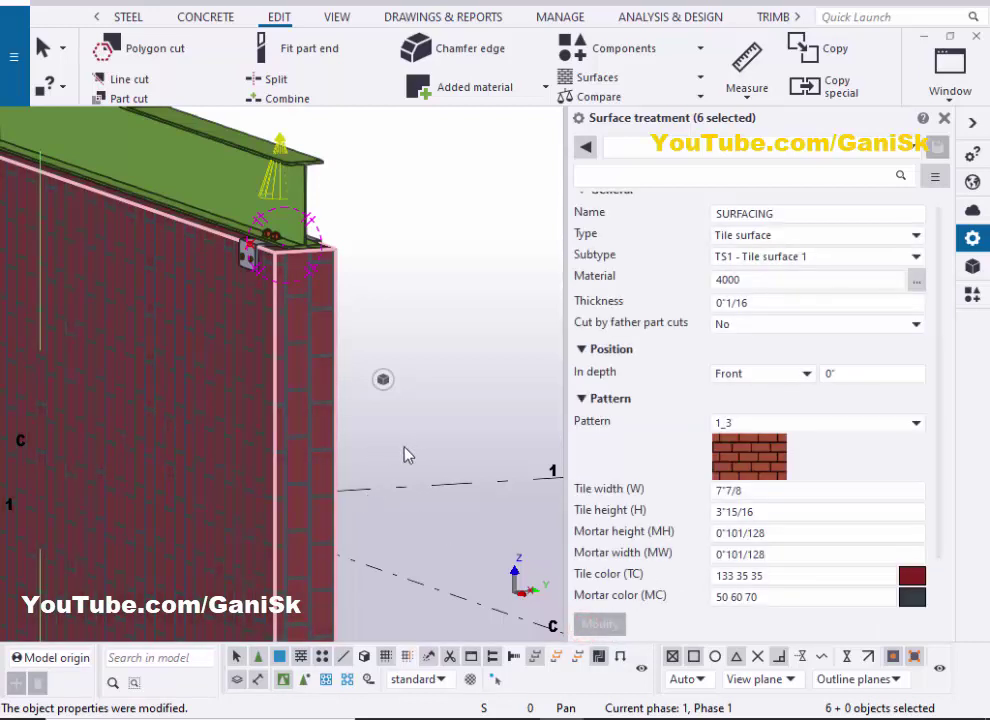
# Close the surface treatment properties and redraw the view of the tiled wall and beam
pyautogui.keyDown('ctrl'); pyautogui.moveTo(404, 455); pyautogui.dragTo(398, 425, button='middle'); pyautogui.keyUp('ctrl')
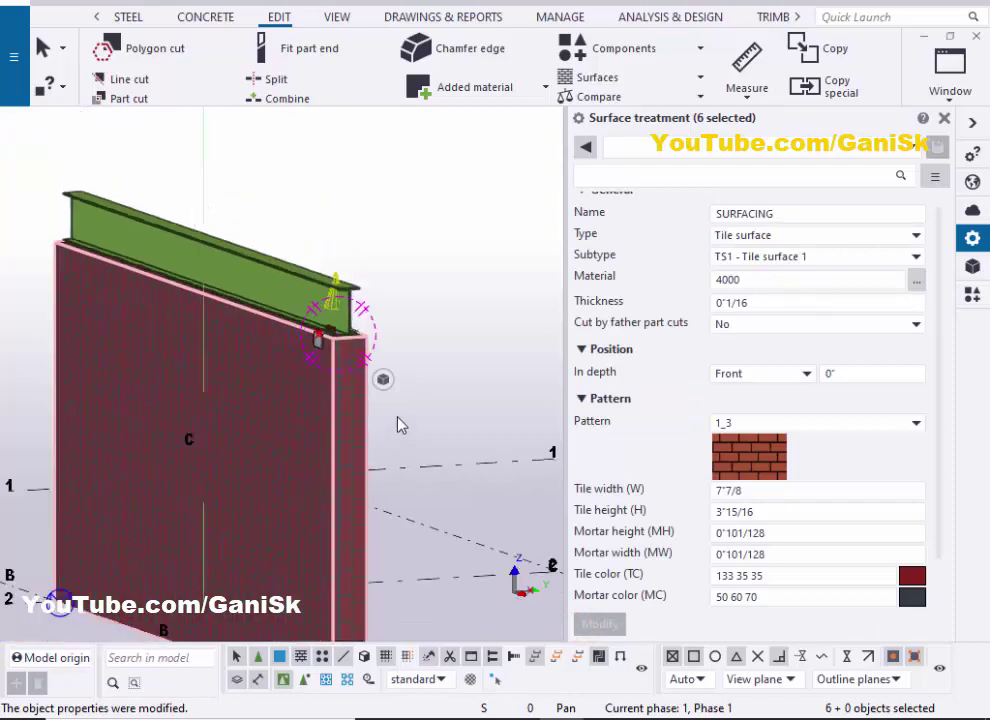
pyautogui.click(944, 118)
pyautogui.rightClick(592, 172)
pyautogui.click(656, 281)
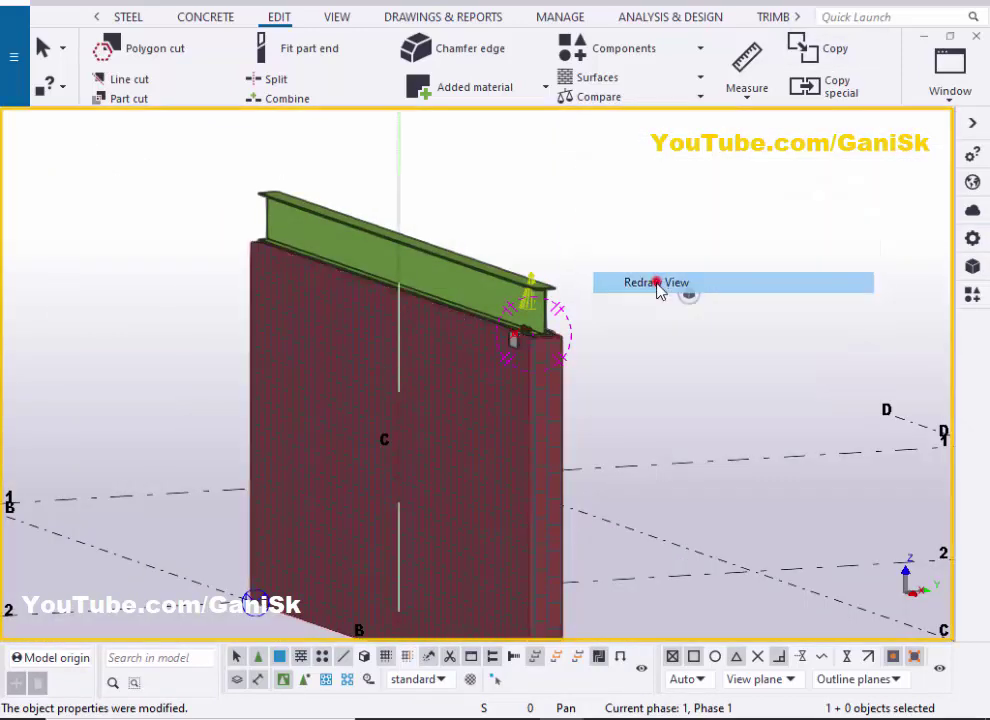
# Examine the wall's brick pattern and the support angle at the beam end, with the component catalog open
pyautogui.scroll(6, 530, 415)
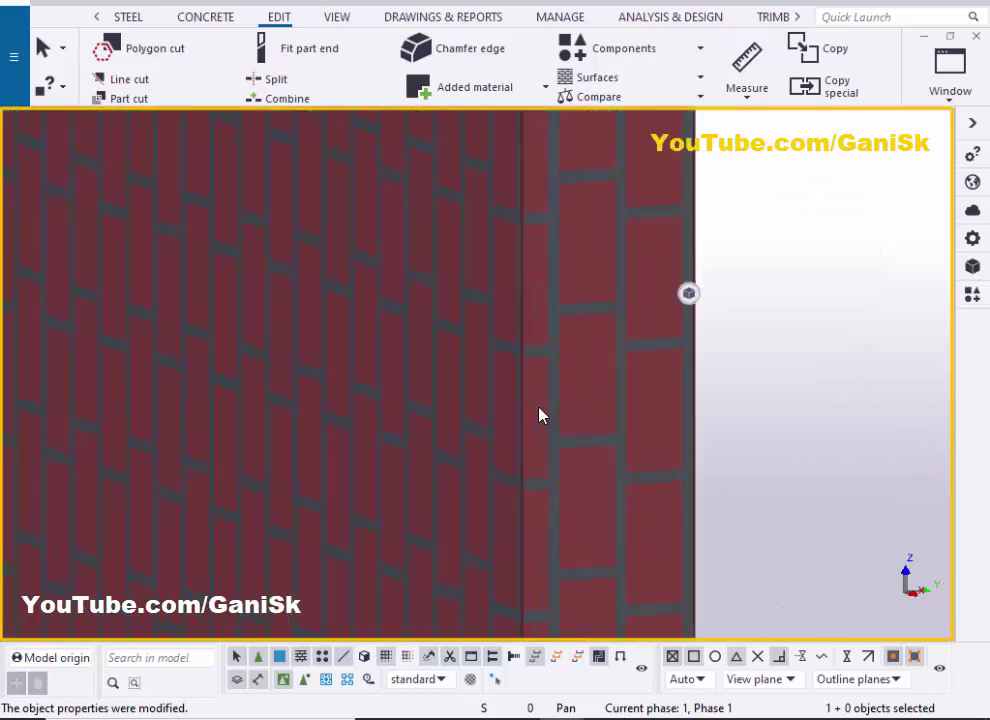
pyautogui.scroll(-6, 538, 410)
pyautogui.hotkey('ctrl', 'f')
pyautogui.scroll(4, 424, 370)
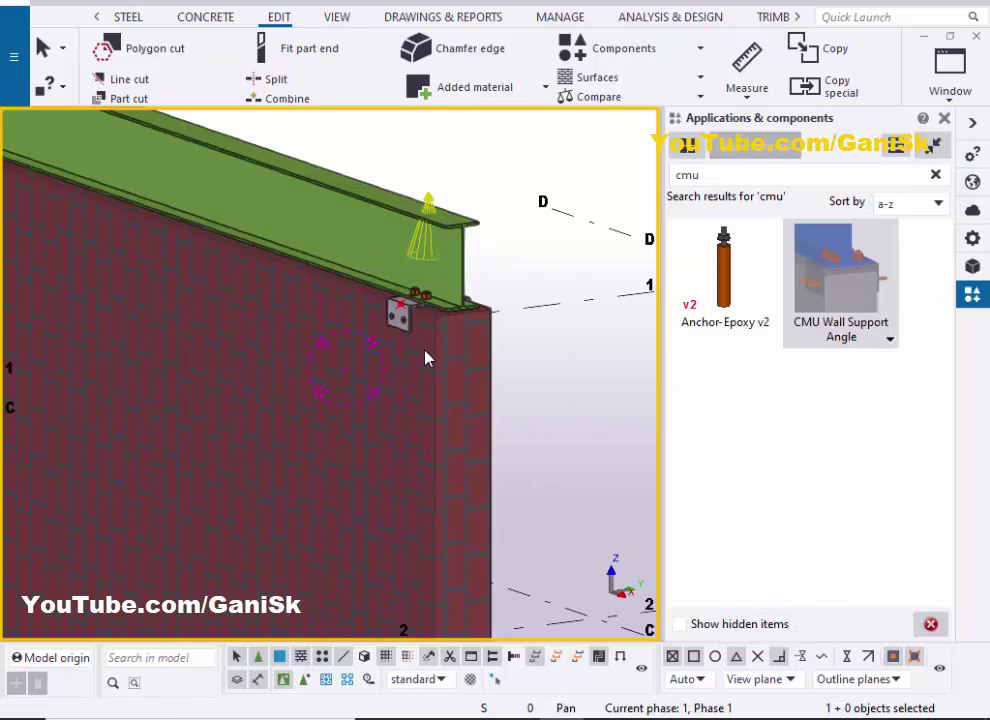
pyautogui.scroll(3, 426, 356)
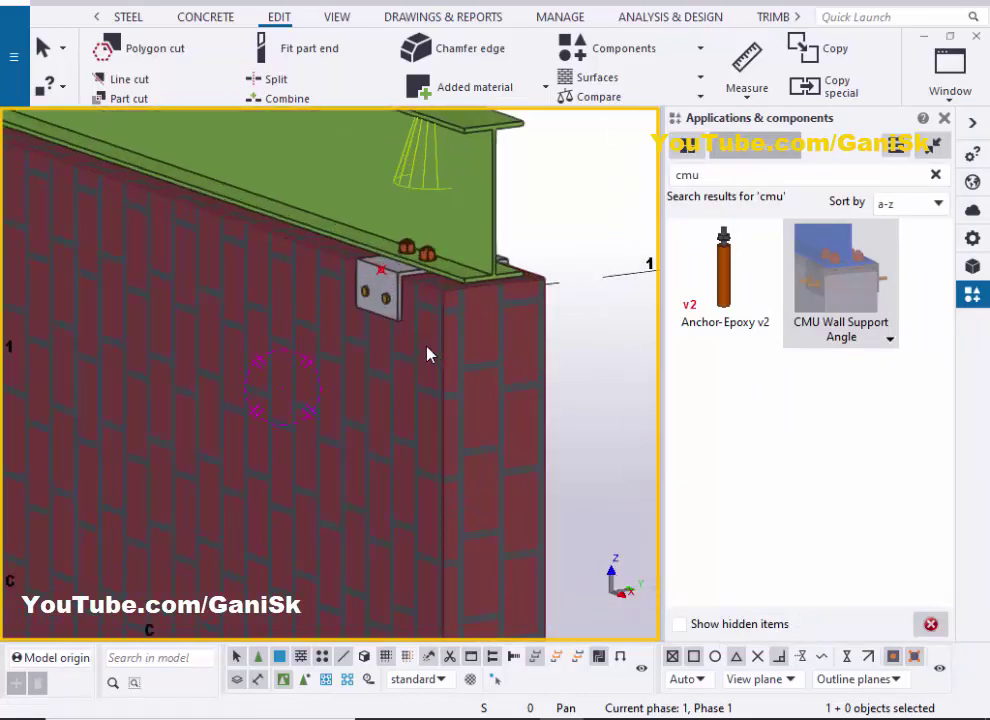
pyautogui.scroll(-2, 428, 353)
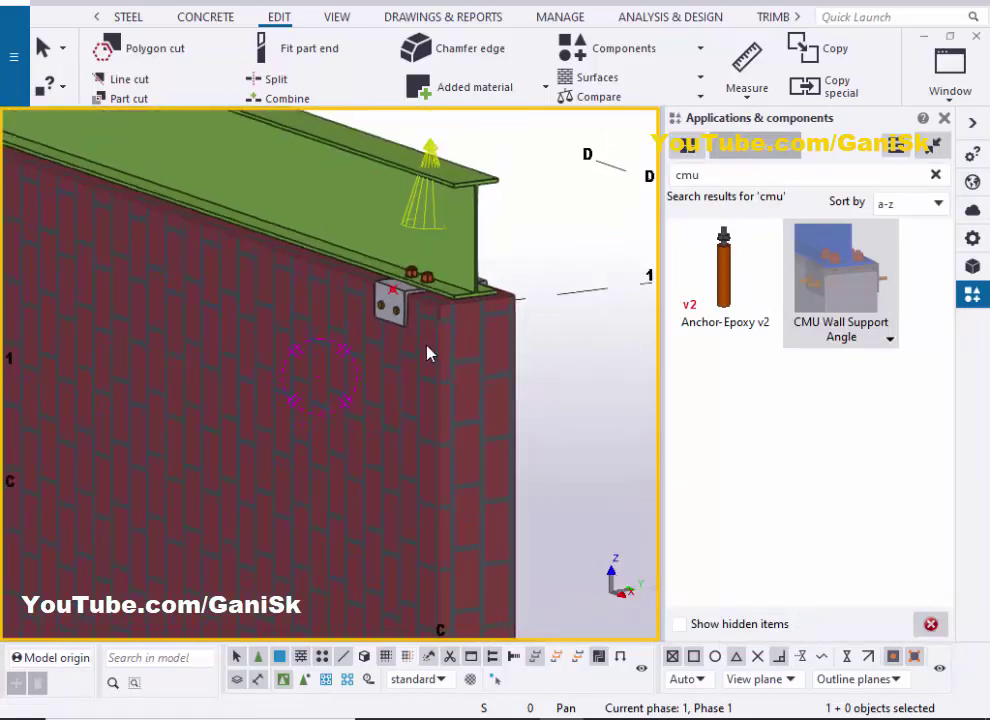